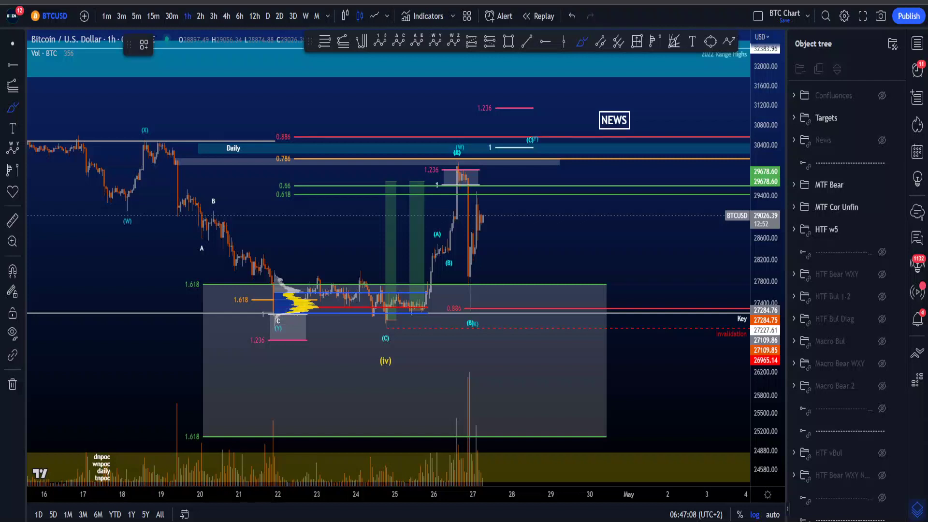
Remove the test brush stroke and hide the MTF Cor Unfin and HTF w5 drawing groups.
mouse_move(489, 180)
left_mouse_down()
mouse_move(641, 385)
mouse_move(418, 329)
mouse_move(394, 312)
mouse_move(435, 329)
left_mouse_up()
key("ctrl+z")
key("ctrl+z")
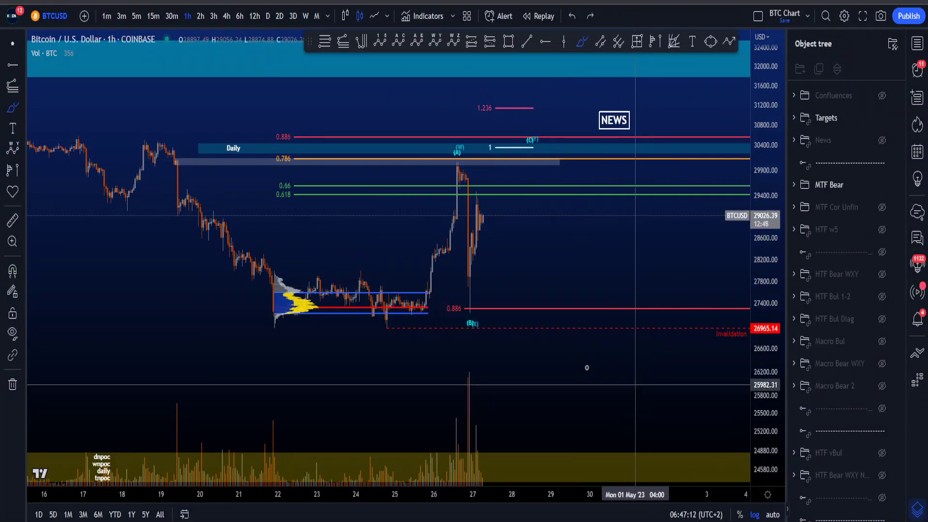
Sketch the rise from the 24 April low through (A) and (B) to (C) with the brush, undoing each attempt.
mouse_move(382, 321)
left_mouse_down()
mouse_move(435, 241)
mouse_move(455, 156)
mouse_move(473, 314)
mouse_move(527, 140)
left_mouse_up()
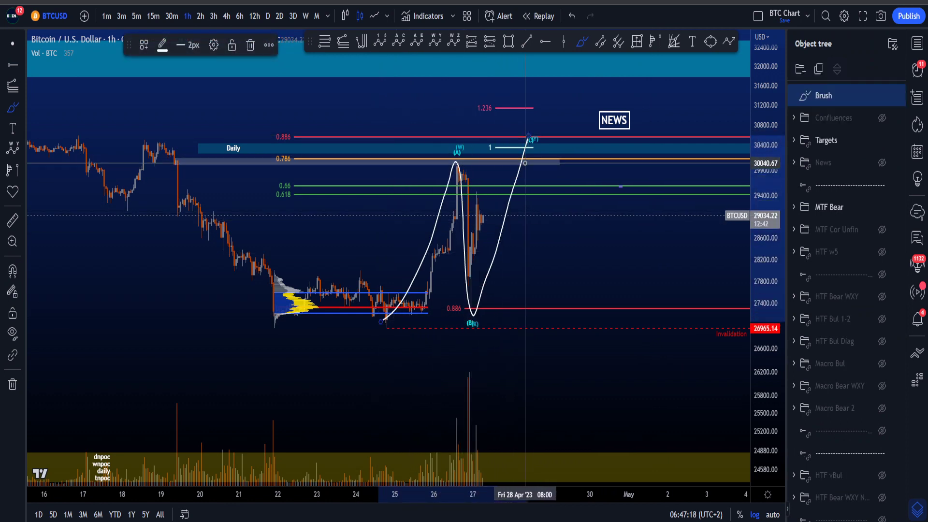
key("ctrl+z")
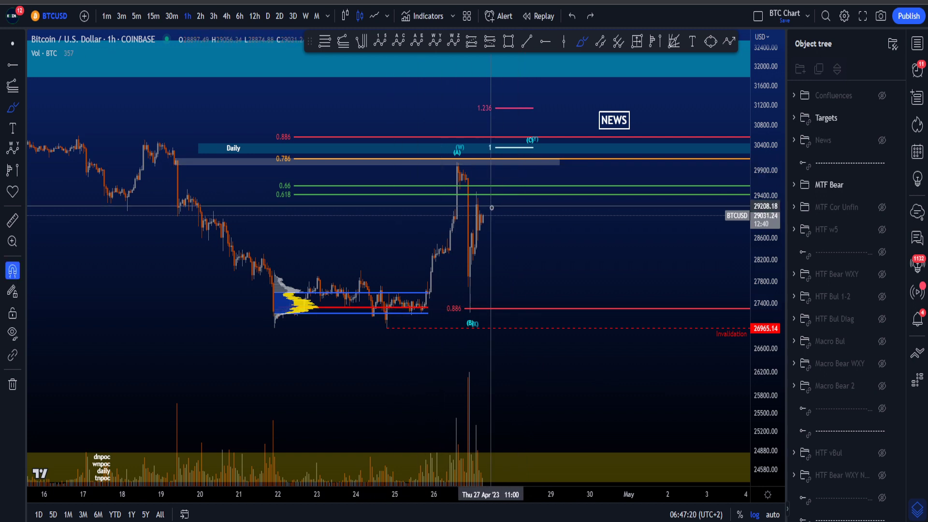
scroll(491, 208, "up", 3)
left_click_drag(375, 309, 460, 153)
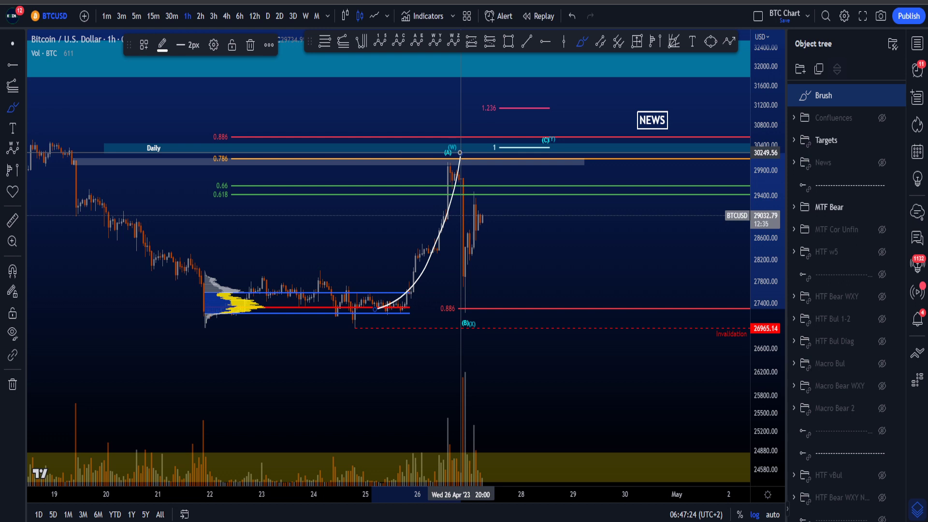
key("ctrl+z")
Brush a sideways then rising path from (A) toward the 1.236 level and circle its final rise.
mouse_move(450, 160)
left_mouse_down()
mouse_move(478, 182)
mouse_move(497, 178)
mouse_move(523, 119)
left_mouse_up()
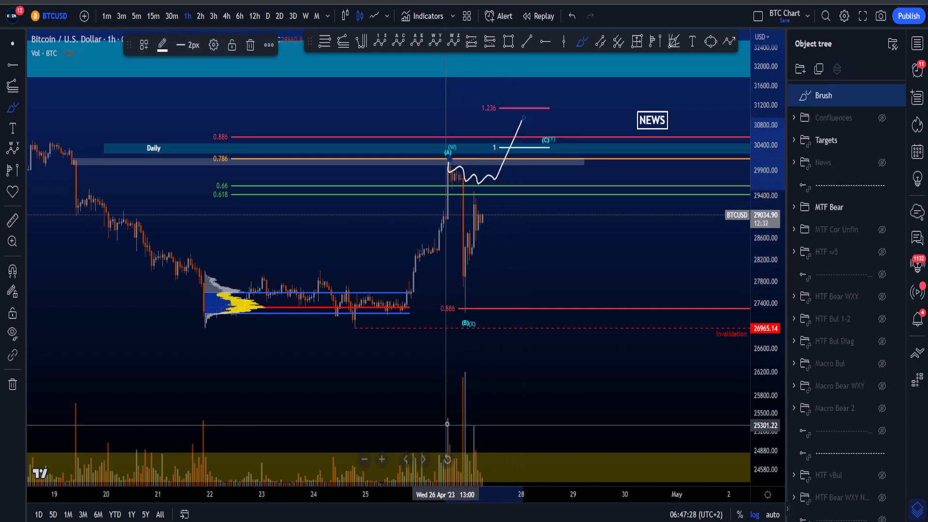
mouse_move(396, 449)
left_mouse_down()
mouse_move(415, 446)
mouse_move(452, 411)
left_mouse_up()
mouse_move(376, 337)
left_mouse_down()
mouse_move(460, 169)
mouse_move(450, 186)
mouse_move(503, 126)
mouse_move(500, 192)
left_mouse_up()
key("ctrl+z")
key("ctrl+z")
key("ctrl+z")
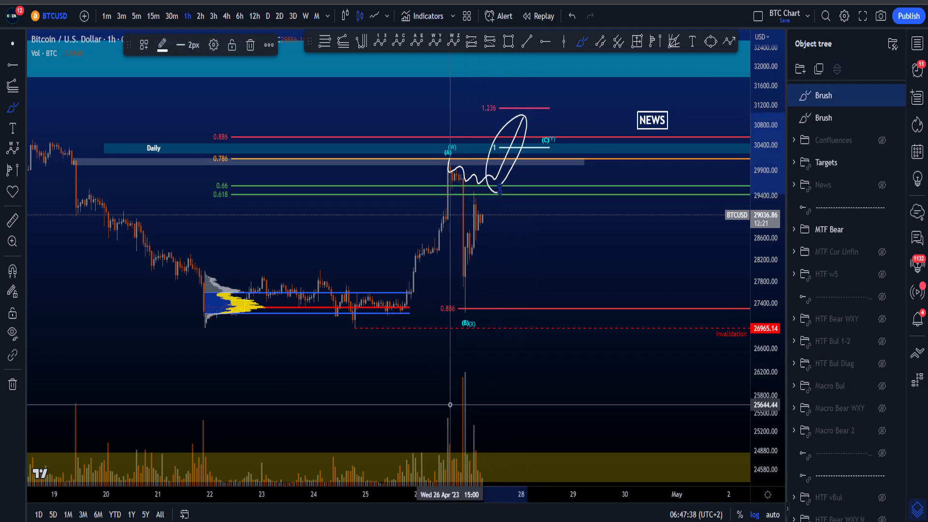
Undo a brush scribble over the volume bars and delete both remaining brush drawings.
mouse_move(449, 407)
left_mouse_down()
mouse_move(441, 426)
mouse_move(450, 408)
mouse_move(530, 440)
left_mouse_up()
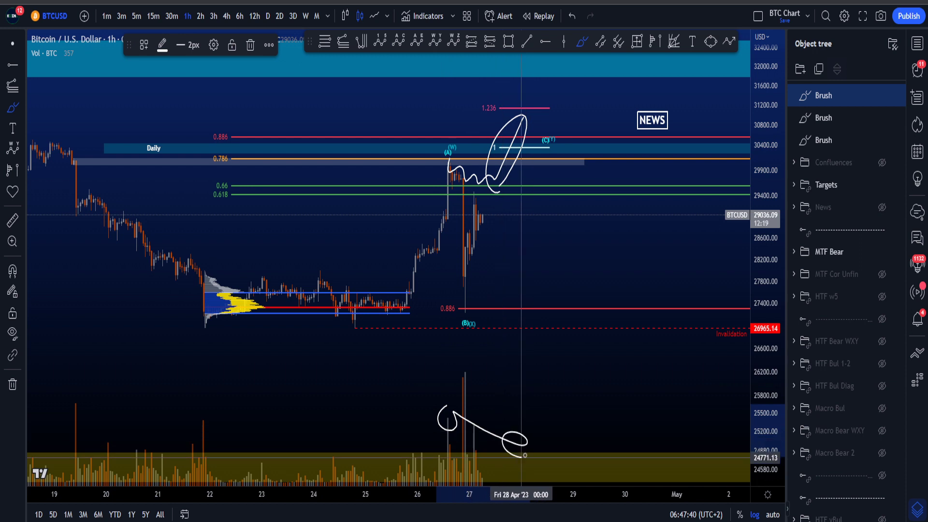
key("ctrl+z")
scroll(469, 206, "up", 2)
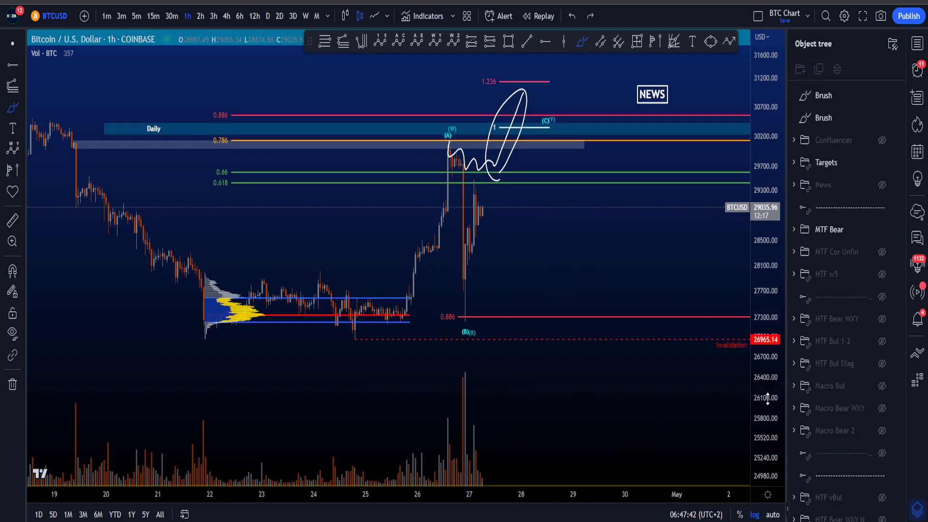
left_click(898, 96)
left_click(898, 96)
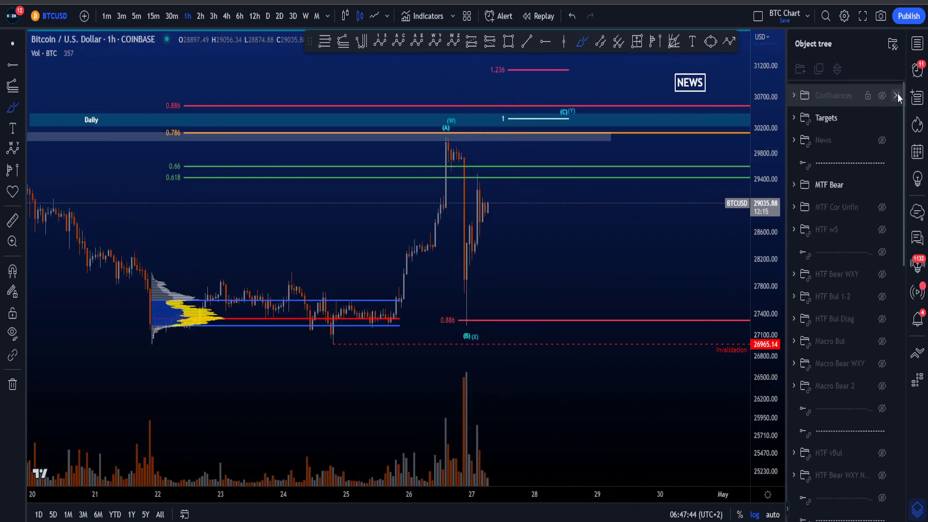
Clear the brush mark beside (A), return to the dot cursor and widen the chart view back to 18 April.
mouse_move(445, 140)
left_mouse_down()
mouse_move(474, 237)
mouse_move(472, 331)
mouse_move(459, 149)
left_mouse_up()
key("Delete")
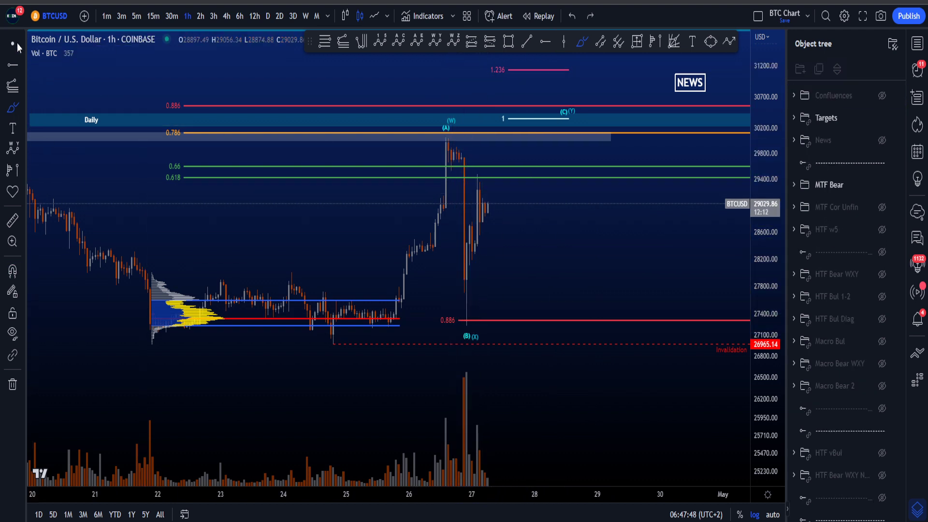
left_click(13, 45)
left_click_drag(642, 274, 612, 276)
left_click_drag(767, 222, 693, 270)
scroll(651, 256, "down", 2)
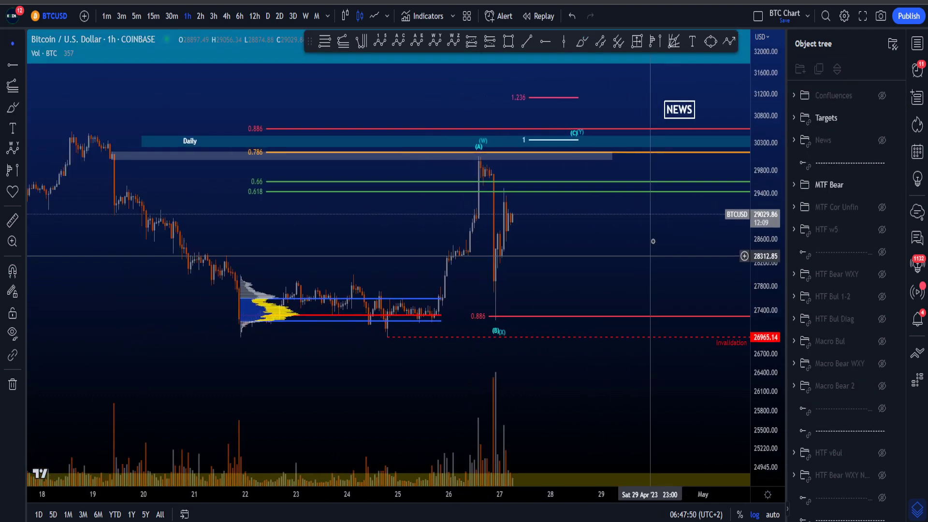
Brush a line from (A) down to (B), circle the (B) low at the 0.886 level, and undo it.
mouse_move(429, 324)
left_mouse_down()
mouse_move(483, 150)
mouse_move(499, 160)
mouse_move(518, 300)
mouse_move(510, 314)
left_mouse_up()
key("ctrl+z")
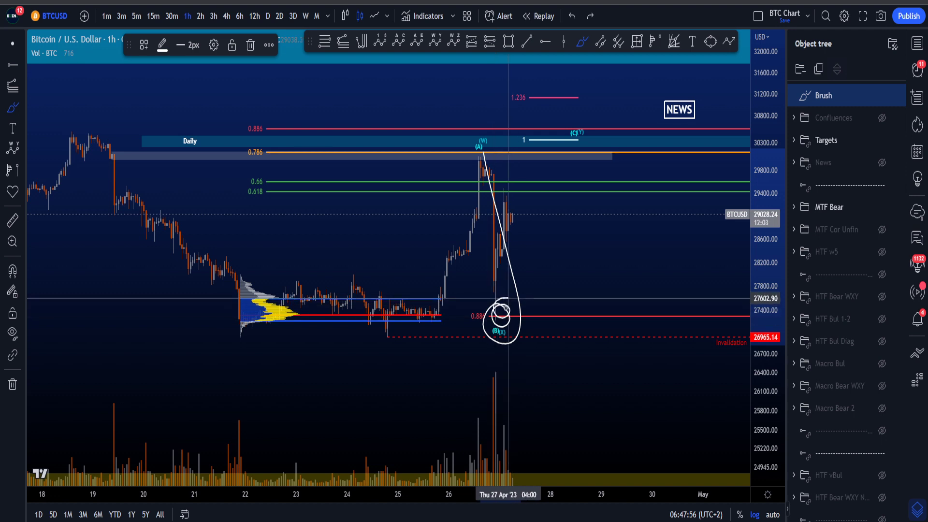
key("ctrl+z")
Circle the (C) target area between the 1 and 1.236 levels with the brush, and undo it.
mouse_move(583, 141)
left_mouse_down()
mouse_move(510, 104)
mouse_move(593, 107)
left_mouse_up()
key("ctrl+z")
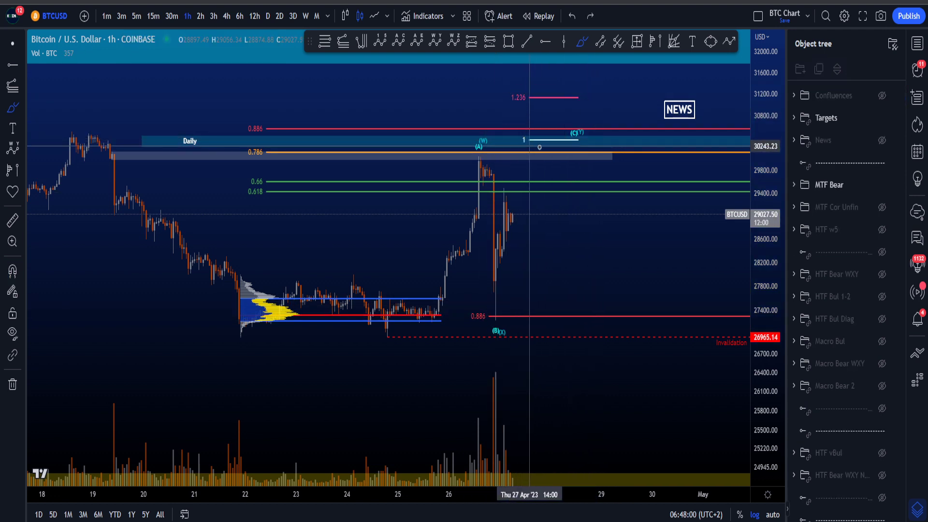
mouse_move(585, 144)
left_mouse_down()
mouse_move(551, 153)
mouse_move(504, 107)
mouse_move(601, 130)
left_mouse_up()
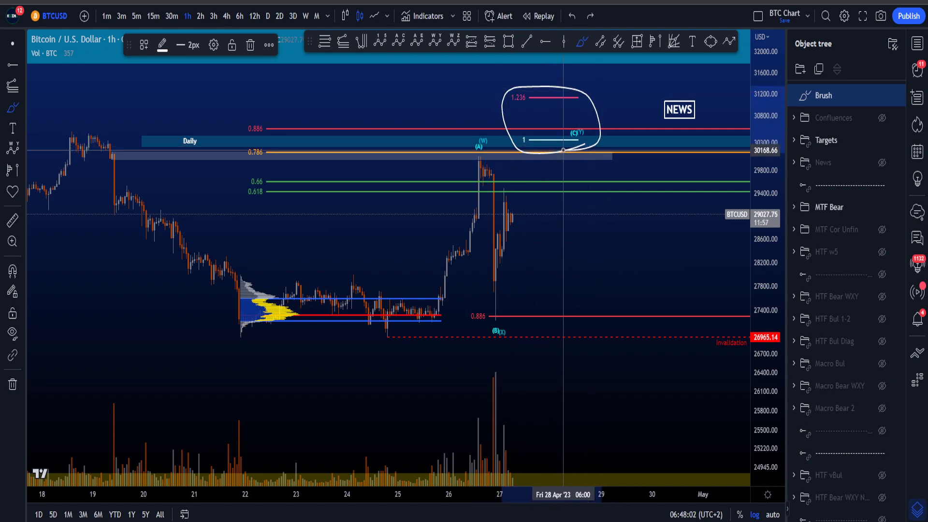
key("ctrl+z")
Circle the decline from the 14 April high to the 24 April low with the brush and sketch the rebound path toward (C).
scroll(566, 149, "down", 3)
left_click_drag(84, 101, 115, 101)
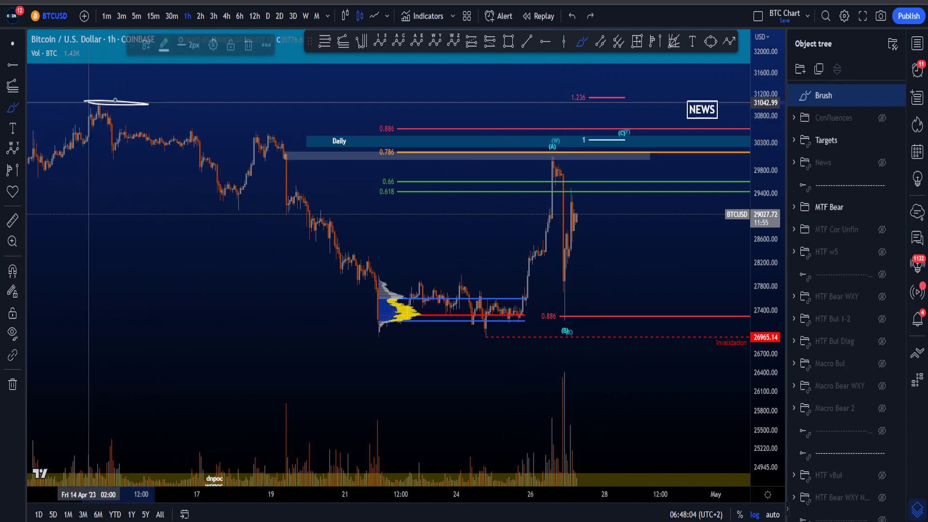
key("ctrl+z")
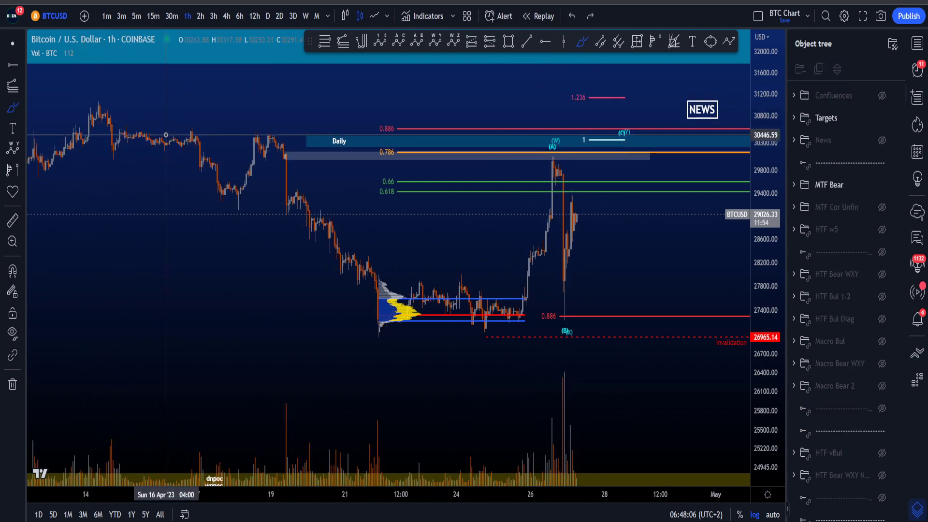
mouse_move(98, 100)
left_mouse_down()
mouse_move(466, 244)
mouse_move(394, 312)
mouse_move(89, 112)
mouse_move(160, 102)
left_mouse_up()
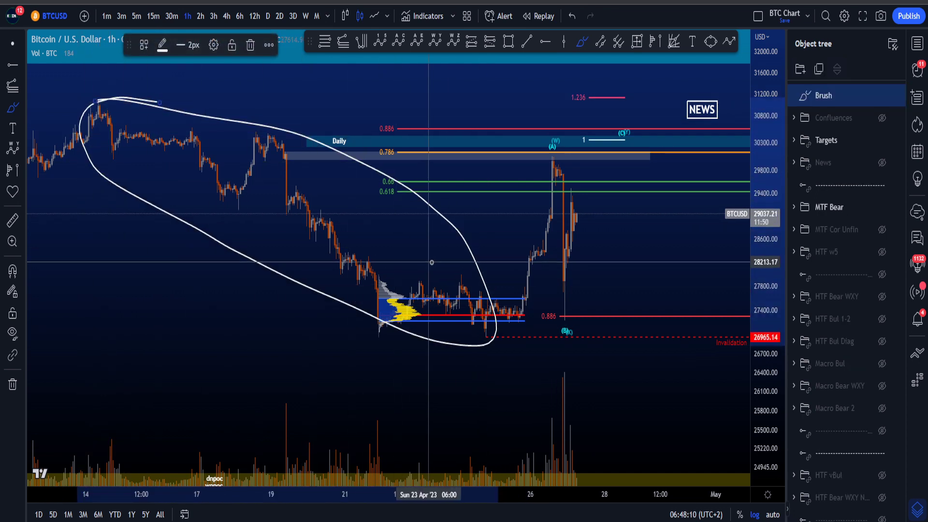
mouse_move(454, 321)
left_mouse_down()
mouse_move(505, 211)
mouse_move(571, 299)
mouse_move(665, 136)
left_mouse_up()
mouse_move(70, 101)
left_mouse_down()
mouse_move(188, 104)
mouse_move(99, 98)
left_mouse_up()
key("ctrl+z")
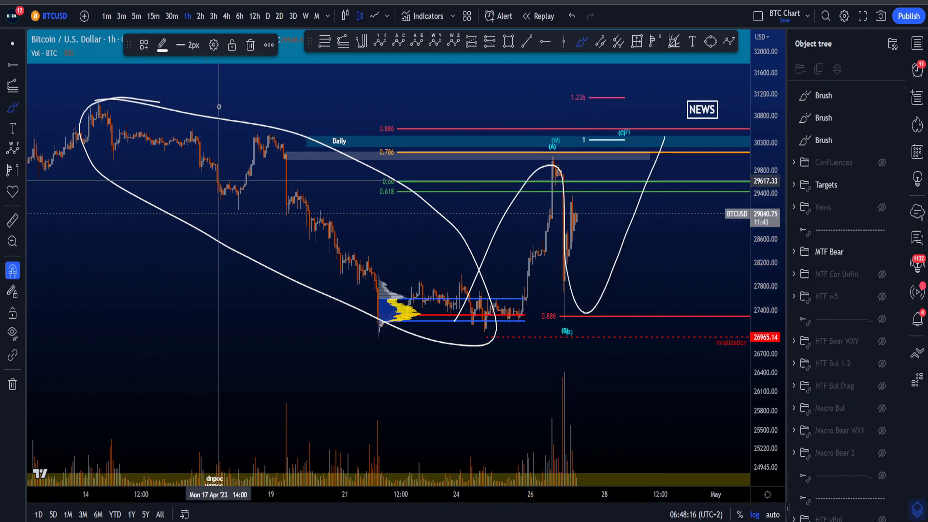
Brush a line across the 14 April high and undo all the brush drawings on the chart.
mouse_move(630, 147)
left_mouse_down()
mouse_move(592, 150)
mouse_move(630, 112)
mouse_move(601, 151)
left_mouse_up()
key("ctrl+z")
left_click_drag(77, 99, 176, 101)
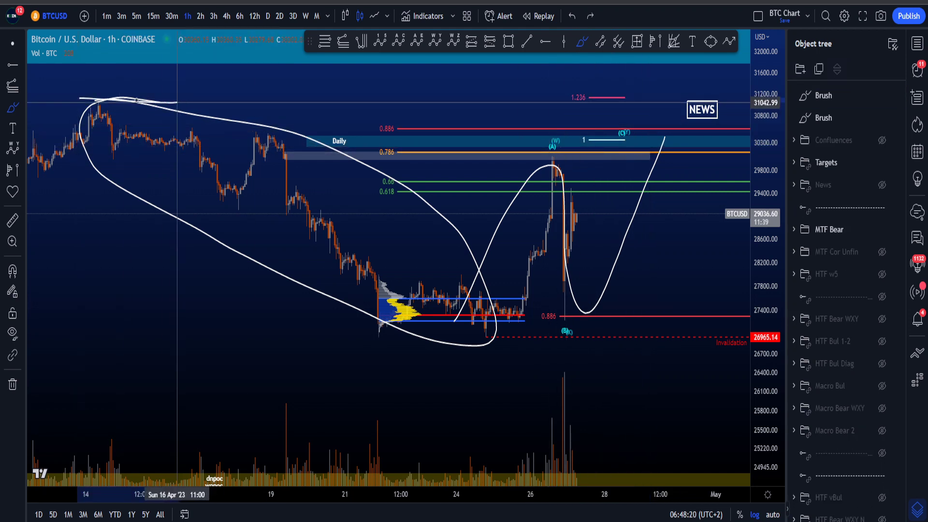
key("ctrl+z")
key("ctrl+z")
key("ctrl+z")
key("ctrl+z")
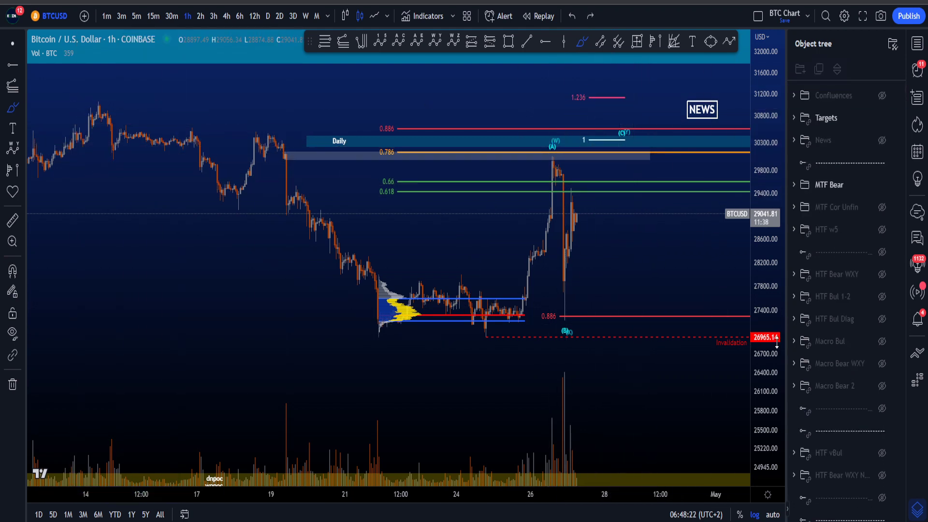
Circle the drop from (A) to (B) and the (B) low at the 0.886 level with the brush, undoing both.
left_click_drag(776, 342, 775, 323)
scroll(655, 259, "up", 1)
scroll(656, 259, "up", 2)
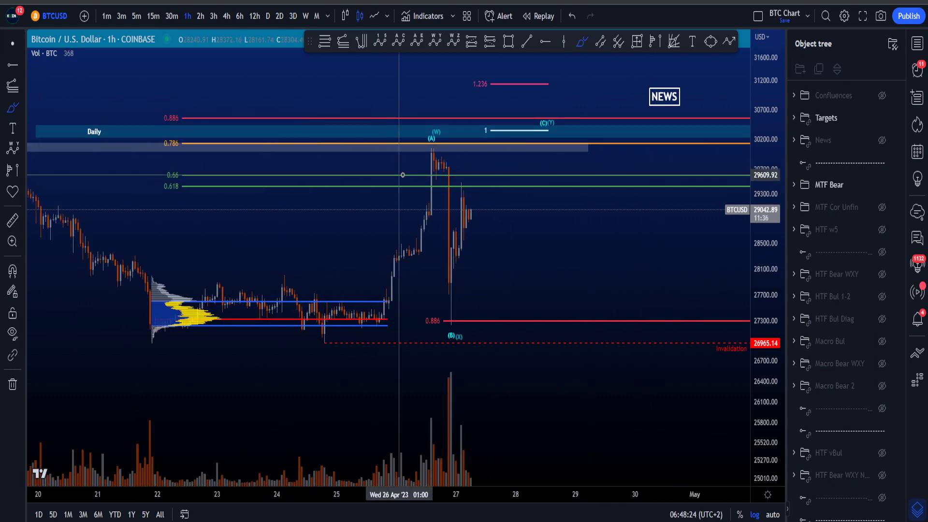
left_click_drag(435, 153, 436, 155)
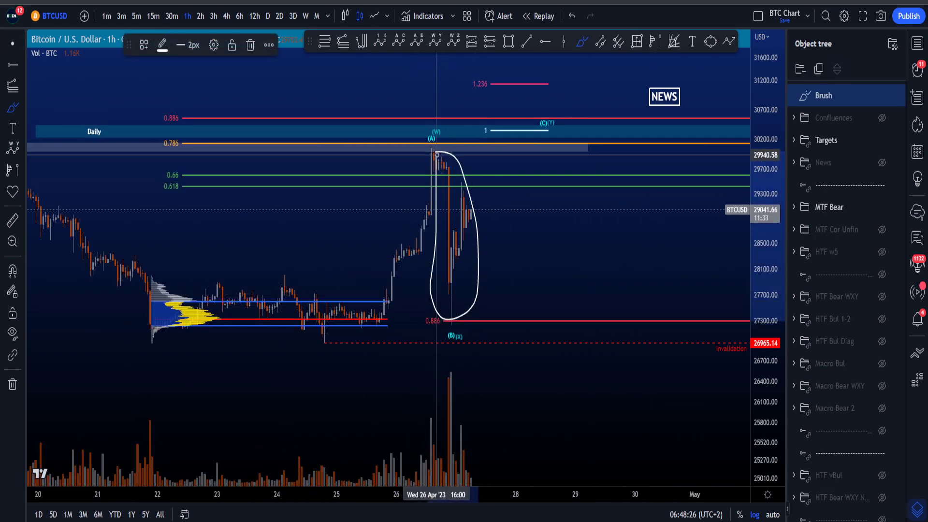
key("ctrl+z")
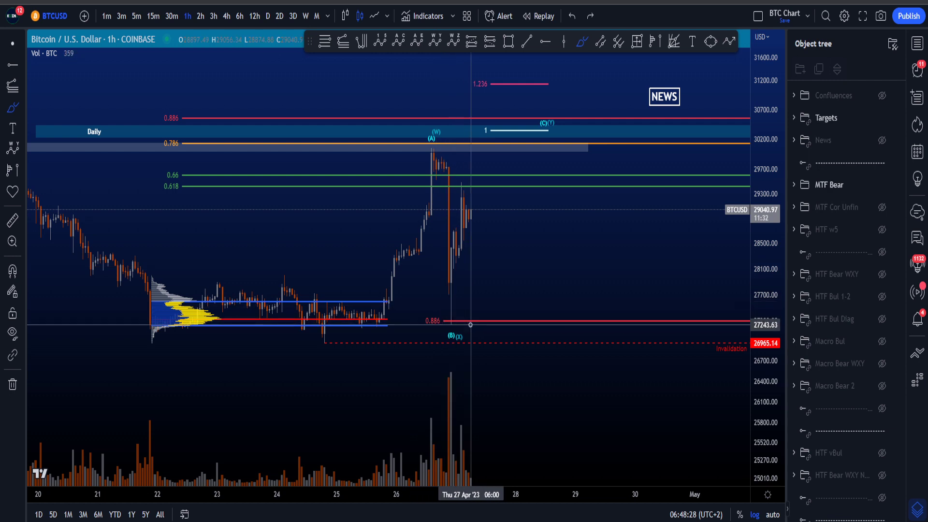
mouse_move(479, 315)
left_mouse_down()
mouse_move(406, 321)
mouse_move(452, 348)
mouse_move(424, 300)
left_mouse_up()
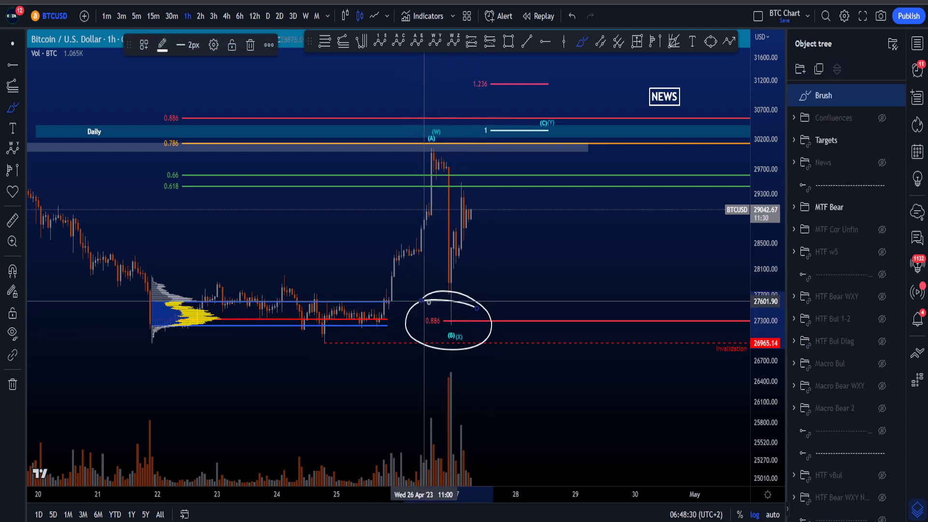
key("ctrl+z")
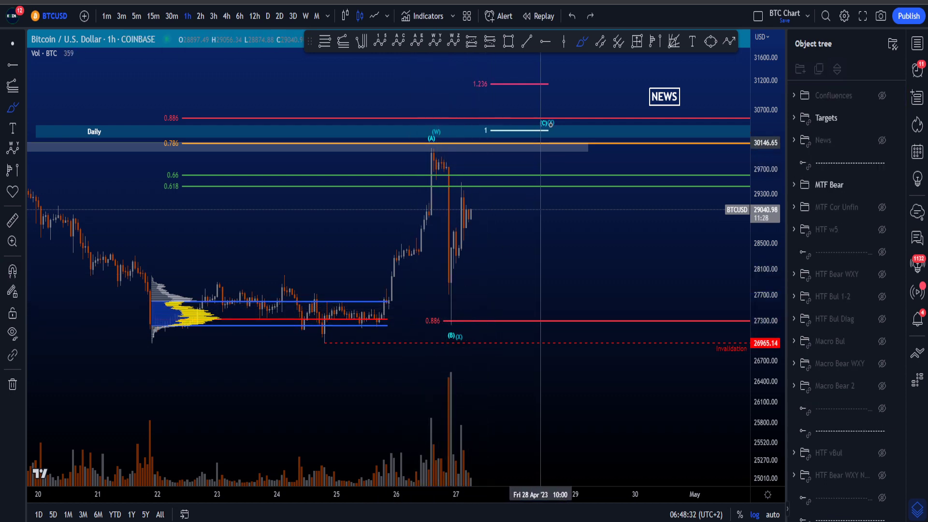
Brush temporary marks around the (C) target, above the 19 April highs and at the (A) top, undoing each.
mouse_move(491, 104)
left_mouse_down()
mouse_move(551, 121)
mouse_move(543, 162)
left_mouse_up()
key("ctrl+z")
scroll(531, 148, "down", 5)
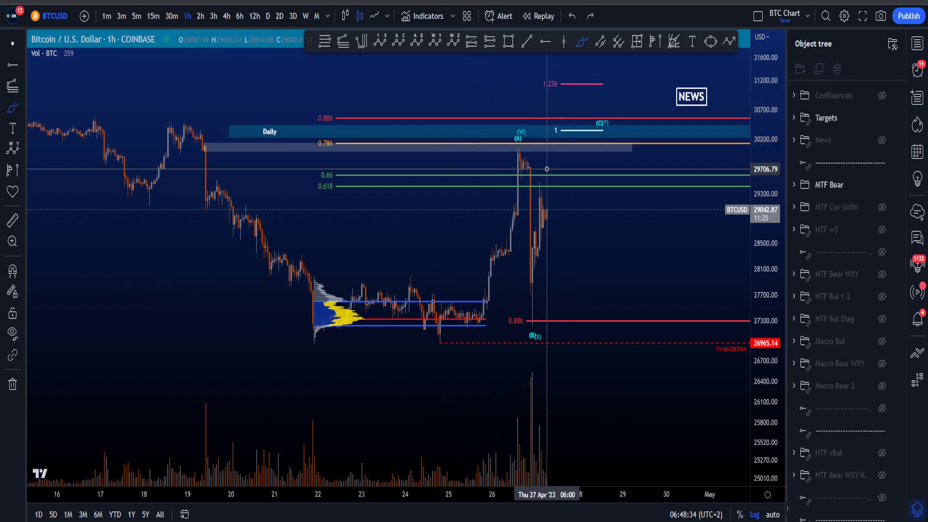
left_click_drag(191, 79, 196, 82)
key("ctrl+z")
scroll(426, 205, "up", 5)
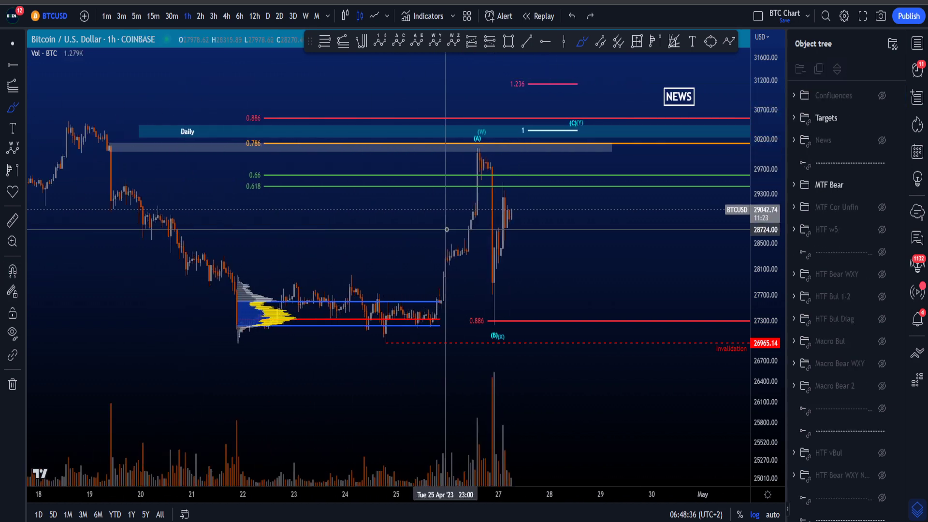
mouse_move(424, 142)
left_mouse_down()
mouse_move(440, 321)
mouse_move(426, 148)
mouse_move(443, 151)
left_mouse_up()
key("ctrl+z")
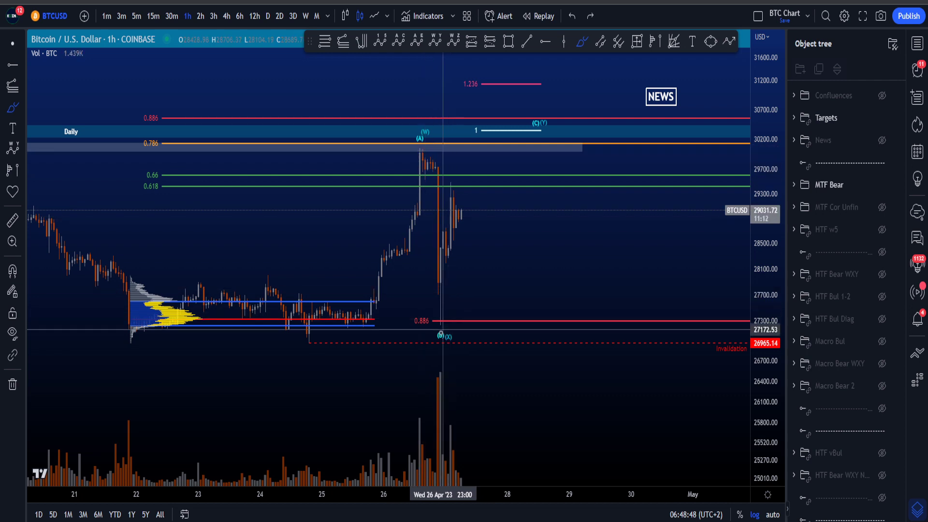
Brush the move from (A) to (B), the base of the 25 April range and the (B) low, undoing every stroke.
mouse_move(417, 144)
left_mouse_down()
mouse_move(439, 238)
mouse_move(441, 323)
mouse_move(469, 336)
mouse_move(451, 281)
mouse_move(415, 276)
mouse_move(456, 327)
mouse_move(429, 334)
mouse_move(438, 311)
left_mouse_up()
key("ctrl+z")
key("ctrl+z")
key("ctrl+z")
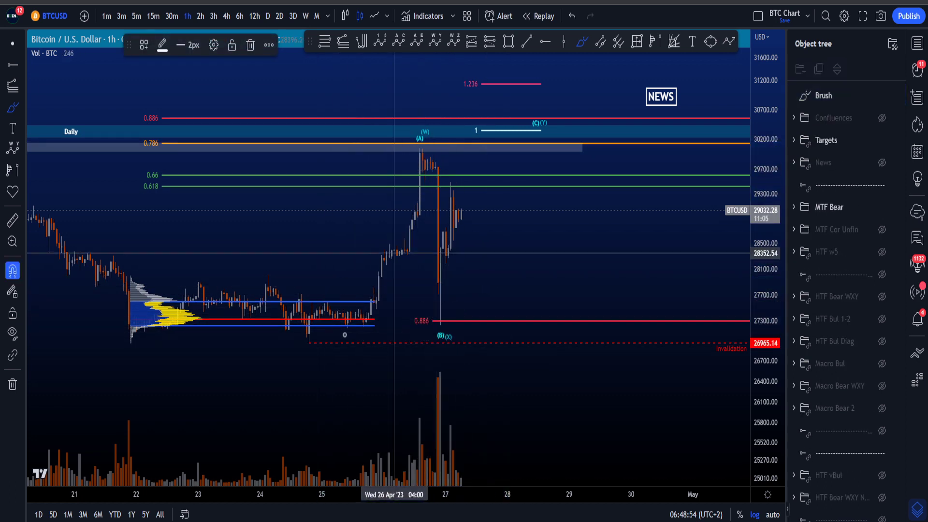
mouse_move(369, 328)
left_mouse_down()
mouse_move(338, 328)
mouse_move(365, 330)
left_mouse_up()
key("ctrl+z")
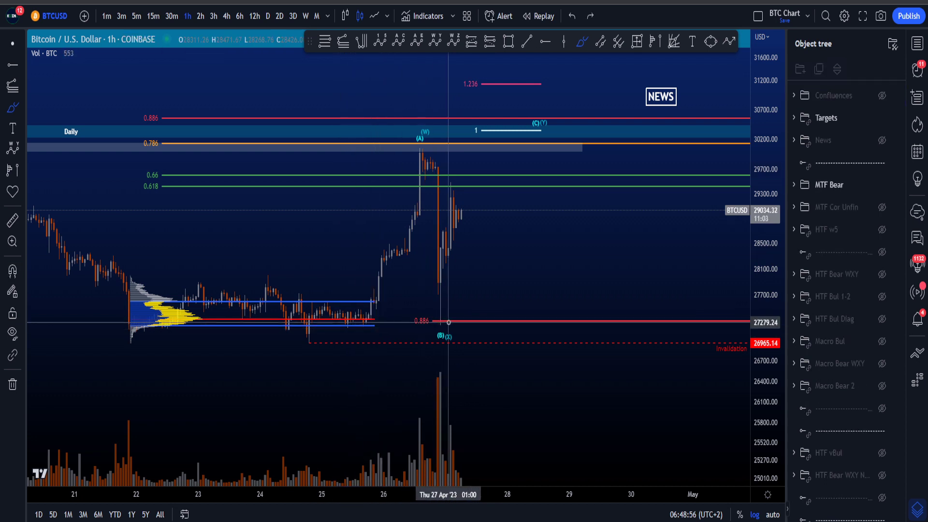
mouse_move(444, 314)
left_mouse_down()
mouse_move(433, 331)
mouse_move(439, 310)
left_mouse_up()
key("ctrl+z")
key("ctrl+z")
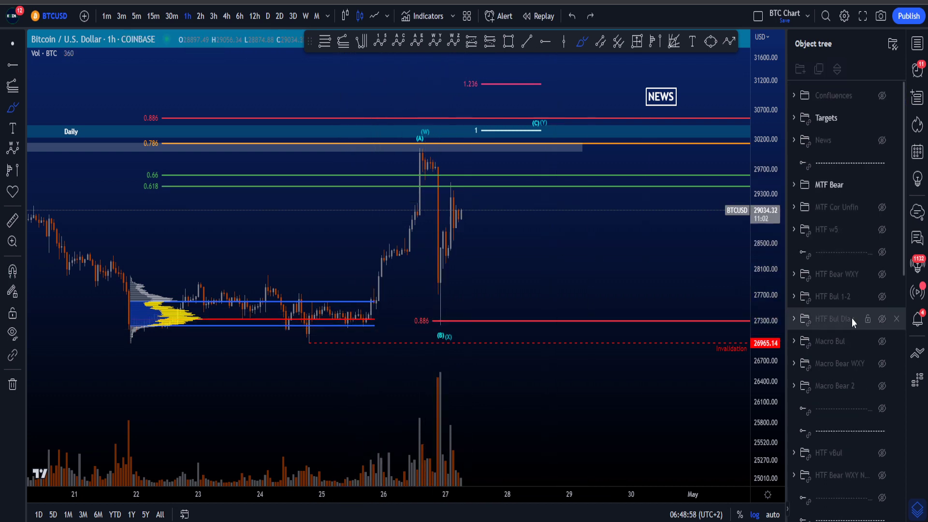
Show the Confluences group and temporarily circle the (B) low at the current week poc line.
left_click(884, 96)
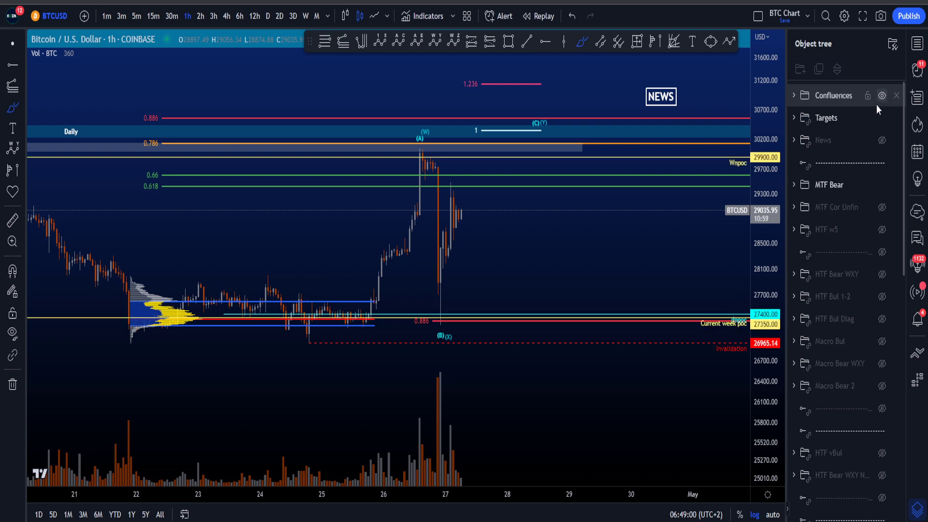
mouse_move(450, 301)
left_mouse_down()
mouse_move(409, 314)
mouse_move(454, 303)
left_mouse_up()
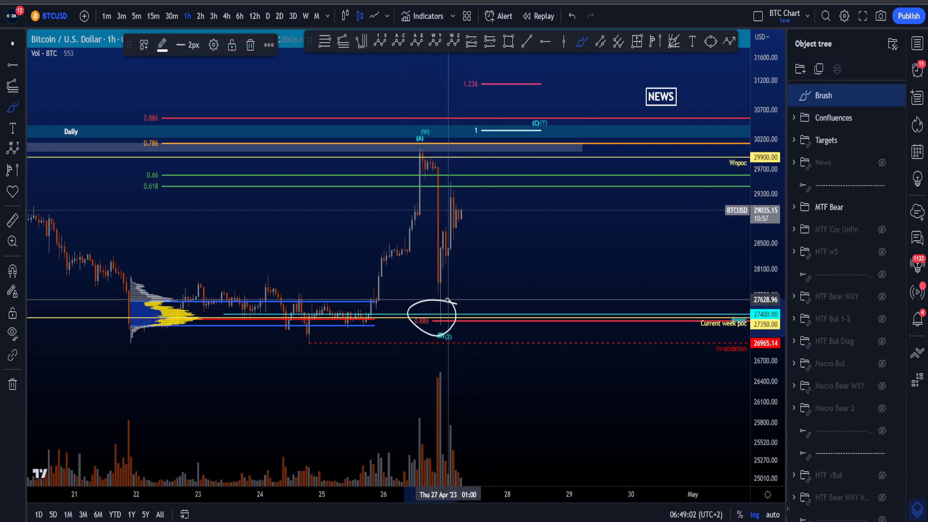
key("ctrl+z")
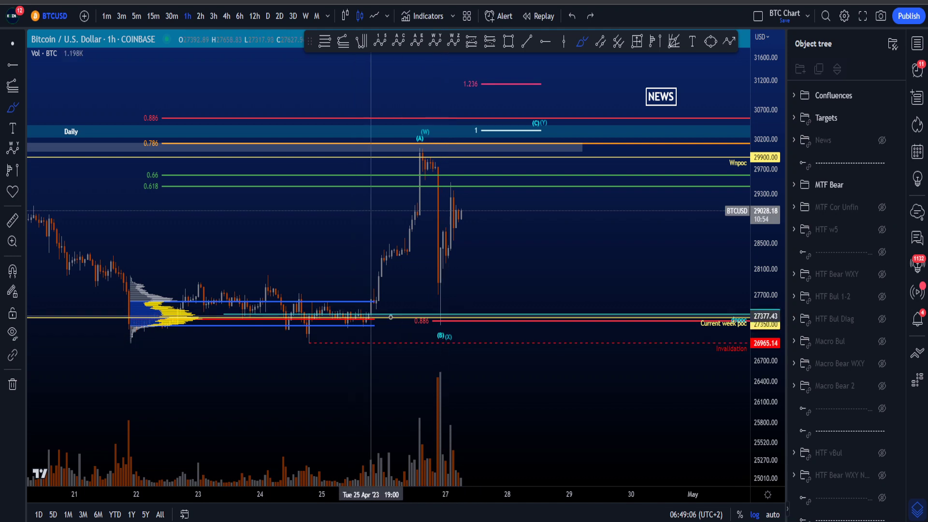
mouse_move(390, 317)
left_mouse_down()
mouse_move(249, 269)
mouse_move(392, 309)
left_mouse_up()
key("ctrl+z")
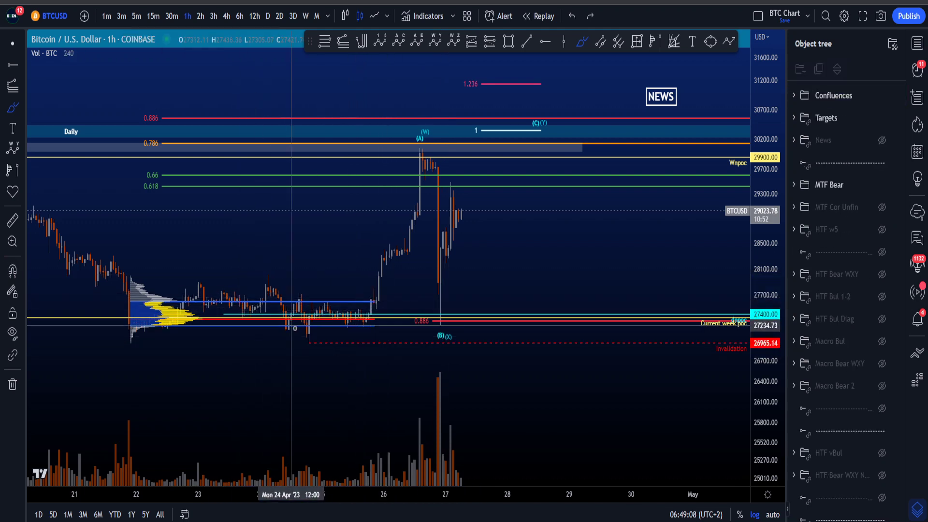
Brush temporary strokes at the 24 April lows and along the current week poc line around 23–24 April, undoing both.
mouse_move(295, 328)
left_mouse_down()
mouse_move(388, 307)
mouse_move(339, 296)
left_mouse_up()
key("ctrl+z")
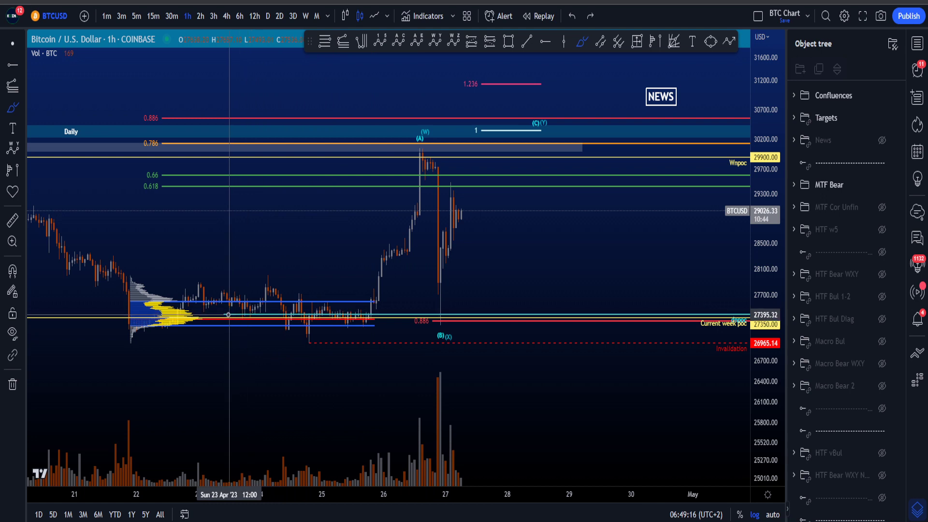
mouse_move(228, 315)
left_mouse_down()
mouse_move(411, 323)
mouse_move(280, 322)
left_mouse_up()
key("ctrl+z")
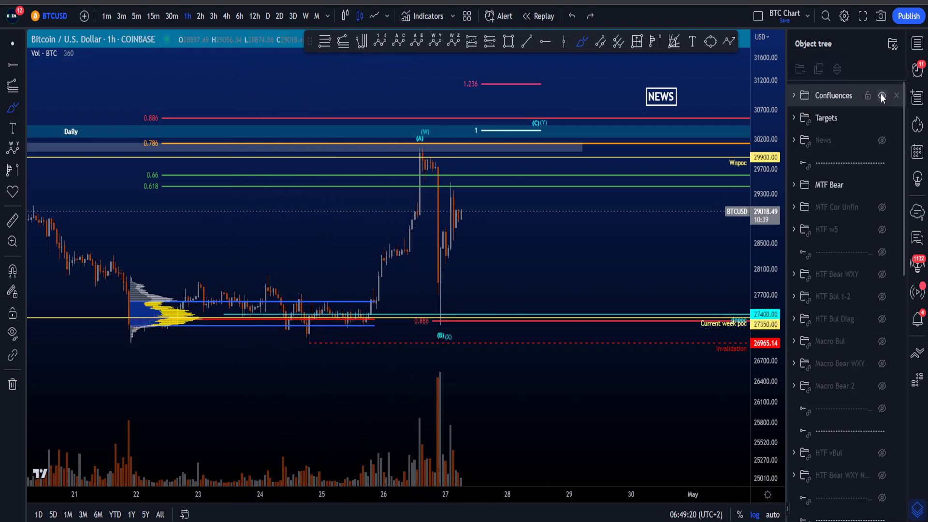
Hide the Confluences group and temporarily brush around the 21–25 April range and the 25 April price action, undoing both marks.
left_click(882, 96)
mouse_move(381, 321)
left_mouse_down()
mouse_move(36, 319)
mouse_move(389, 352)
left_mouse_up()
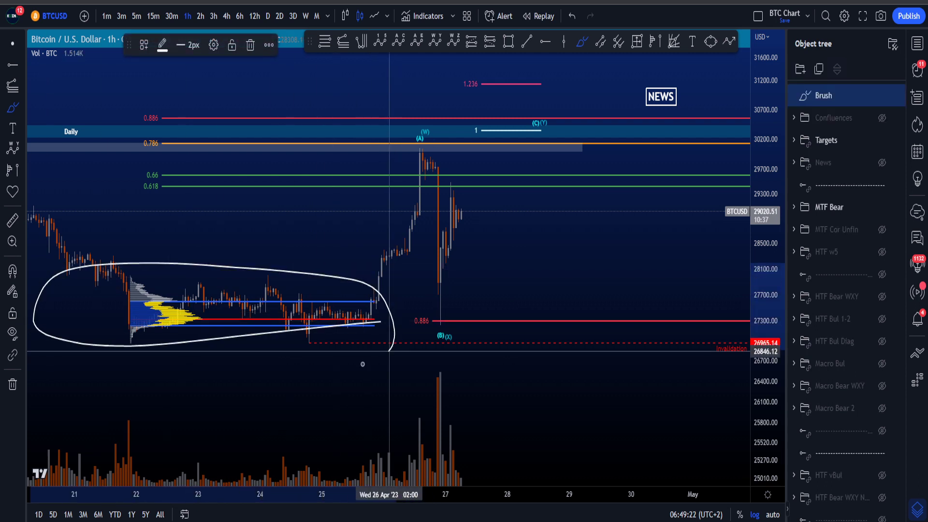
key("ctrl+z")
left_click_drag(384, 318, 389, 313)
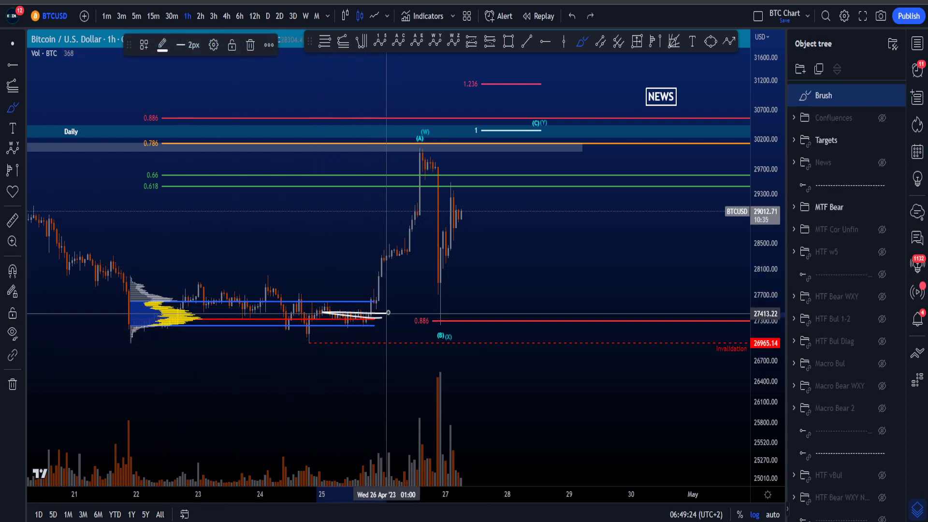
key("ctrl+z")
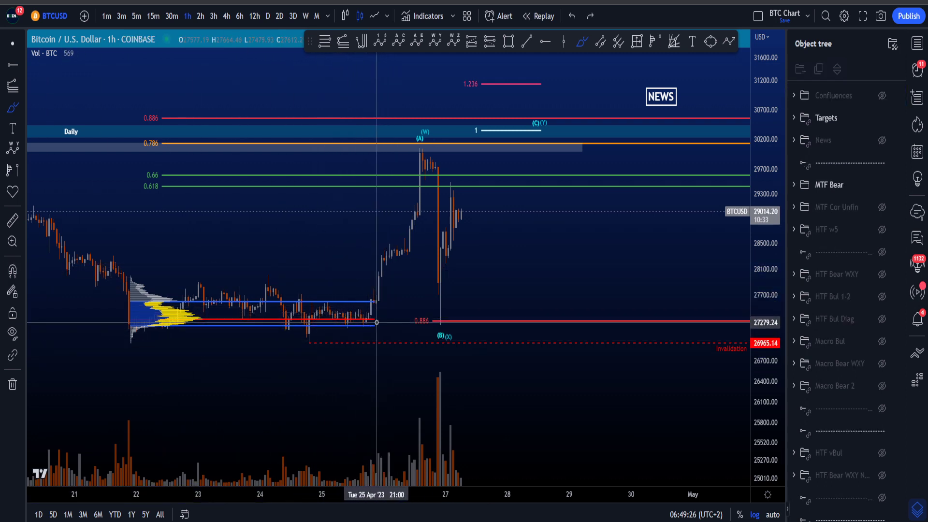
Circle the 25 April consolidation and brush strokes rising to it from the 24 April invalidation low, undoing each one.
mouse_move(380, 328)
left_mouse_down()
mouse_move(326, 300)
mouse_move(348, 367)
mouse_move(341, 299)
mouse_move(317, 362)
mouse_move(340, 362)
left_mouse_up()
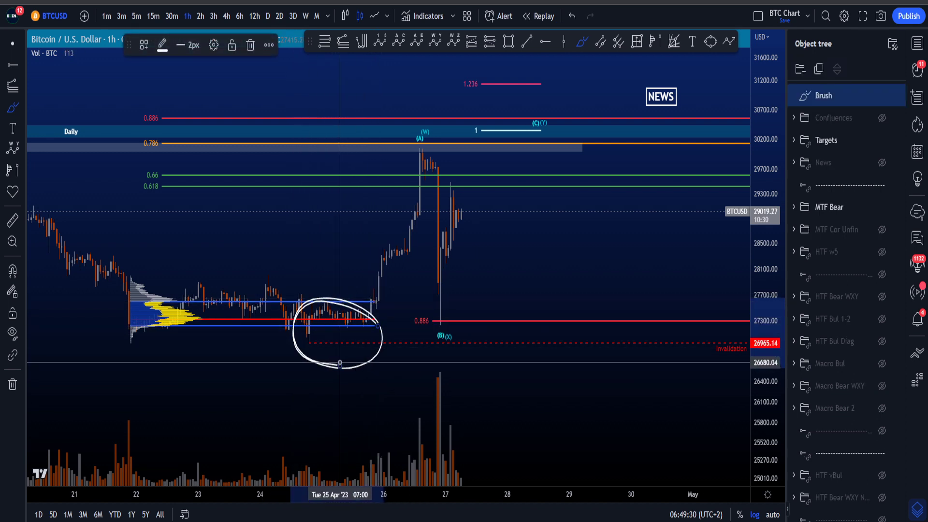
key("ctrl+z")
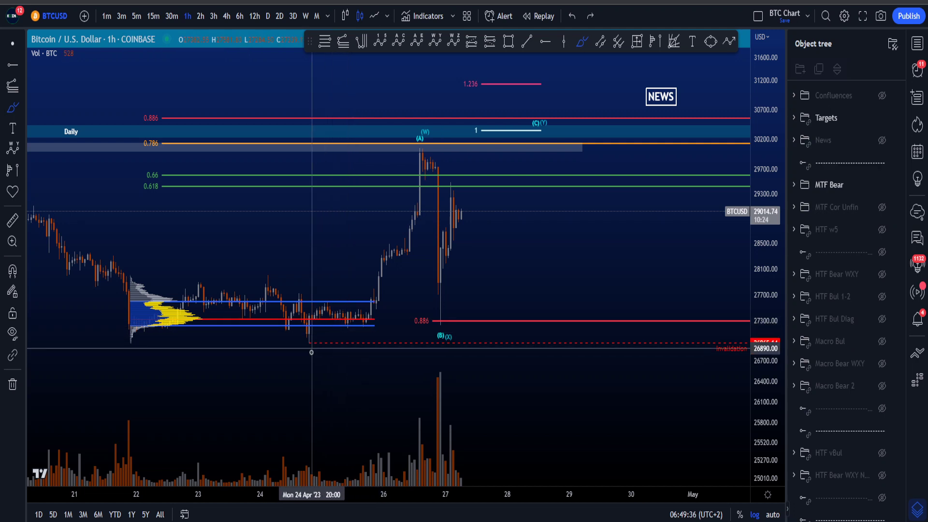
left_click_drag(302, 353, 366, 323)
key("ctrl+z")
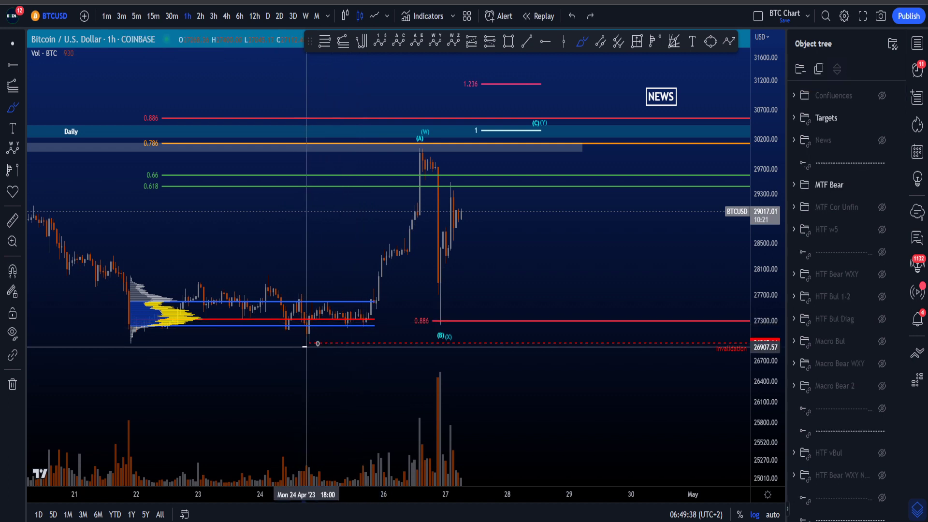
left_click_drag(304, 347, 396, 310)
key("ctrl+z")
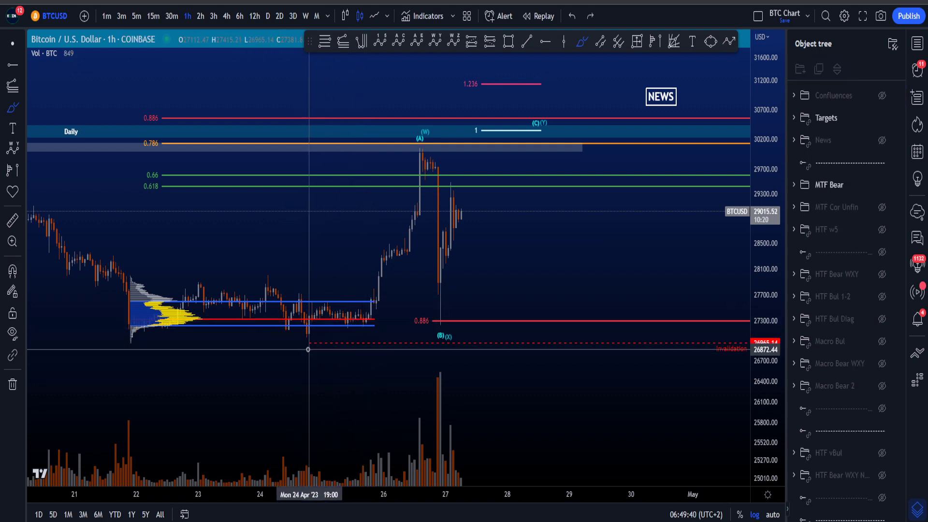
mouse_move(308, 350)
left_mouse_down()
mouse_move(373, 314)
mouse_move(302, 340)
mouse_move(369, 320)
mouse_move(343, 331)
mouse_move(336, 319)
left_mouse_up()
key("ctrl+z")
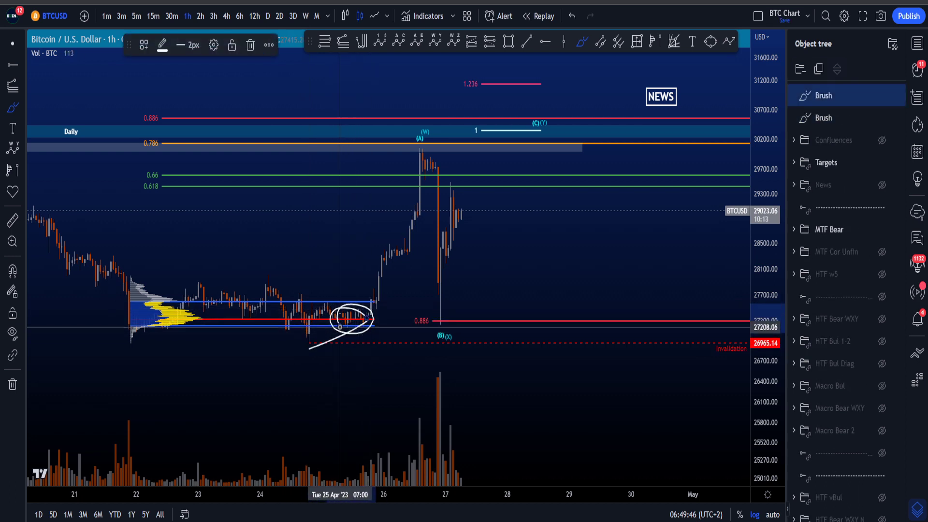
key("ctrl+z")
key("ctrl+z")
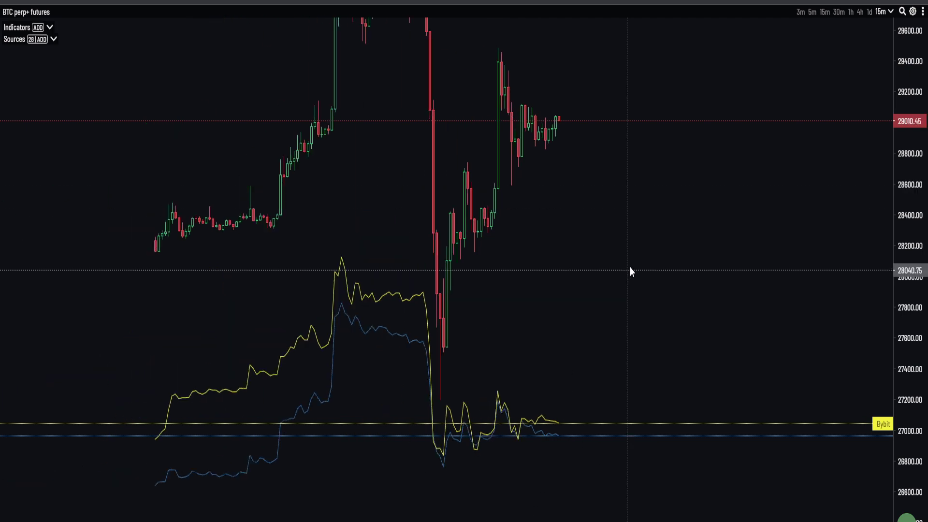
Switch to the BTC perp+ futures 15m chart and examine the flat range before the rally against the yellow and blue lines.
scroll(631, 269, "down", 3)
left_click_drag(307, 366, 607, 239)
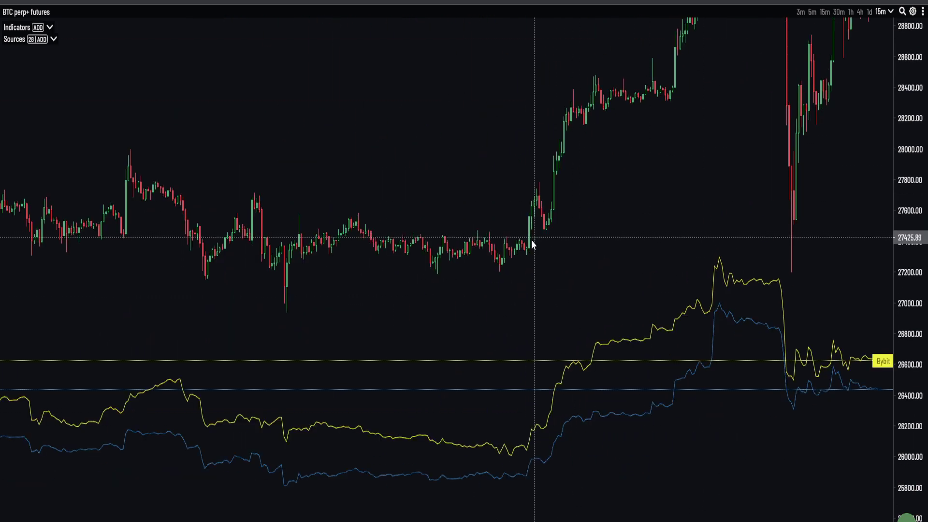
scroll(532, 244, "up", 5)
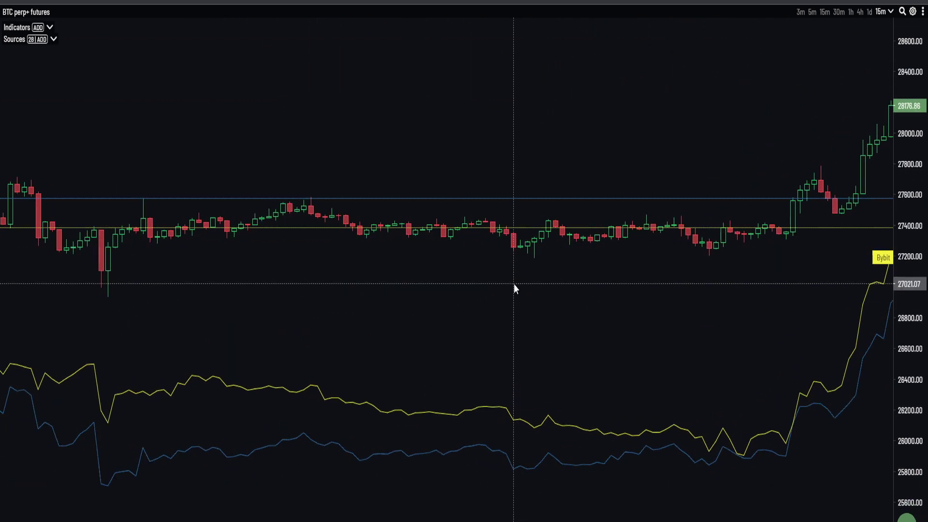
scroll(508, 286, "up", 2)
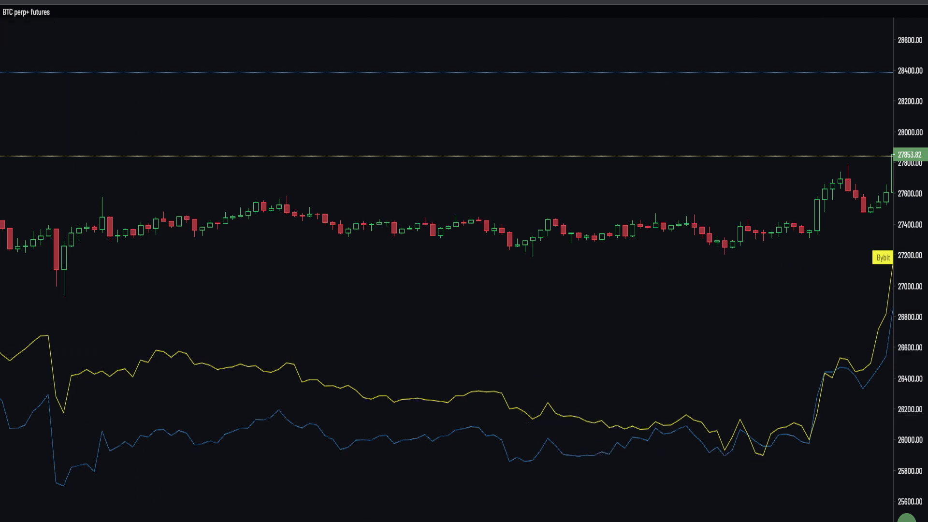
Switch back to the BTCUSD chart, circle the 25 April consolidation and extend strokes from it past the (B) low, undoing all.
left_click(411, 2)
mouse_move(361, 339)
left_mouse_down()
mouse_move(377, 309)
mouse_move(343, 312)
left_mouse_up()
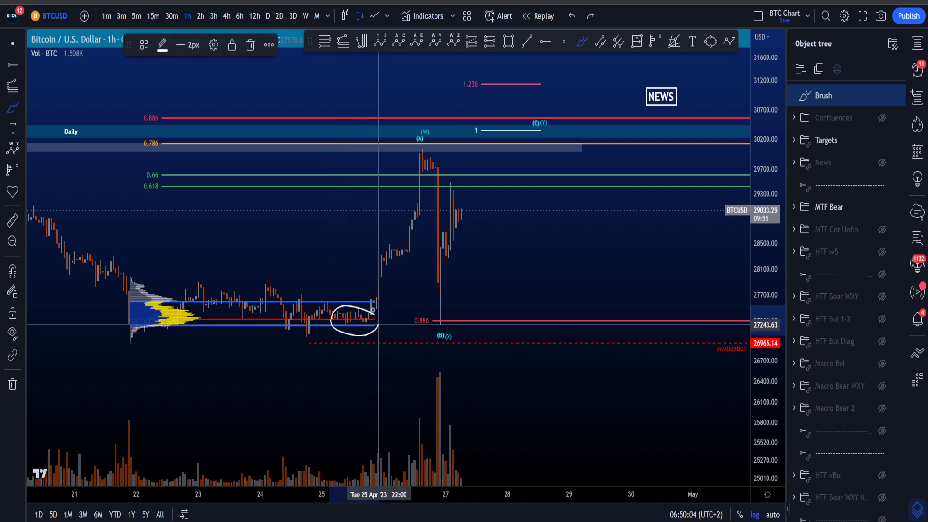
key("ctrl+z")
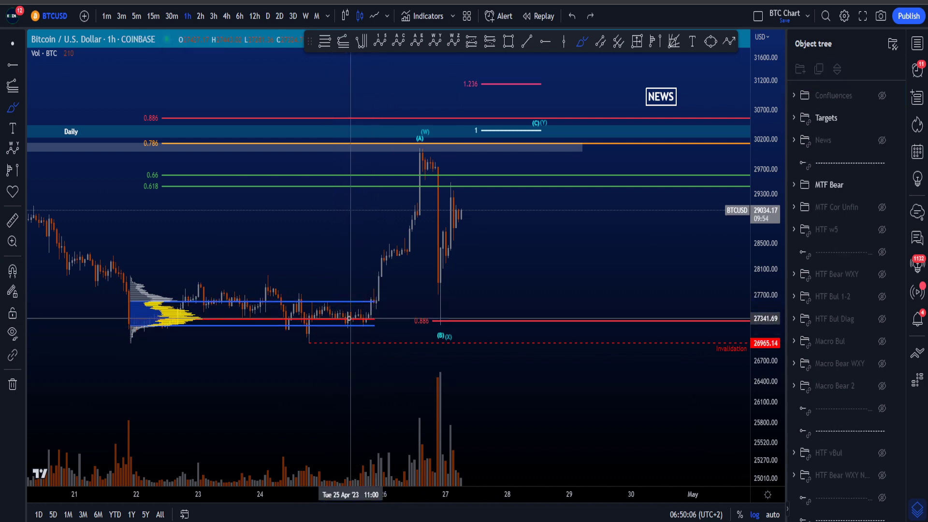
mouse_move(361, 317)
left_mouse_down()
mouse_move(391, 319)
mouse_move(351, 315)
mouse_move(495, 318)
left_mouse_up()
key("ctrl+z")
key("ctrl+z")
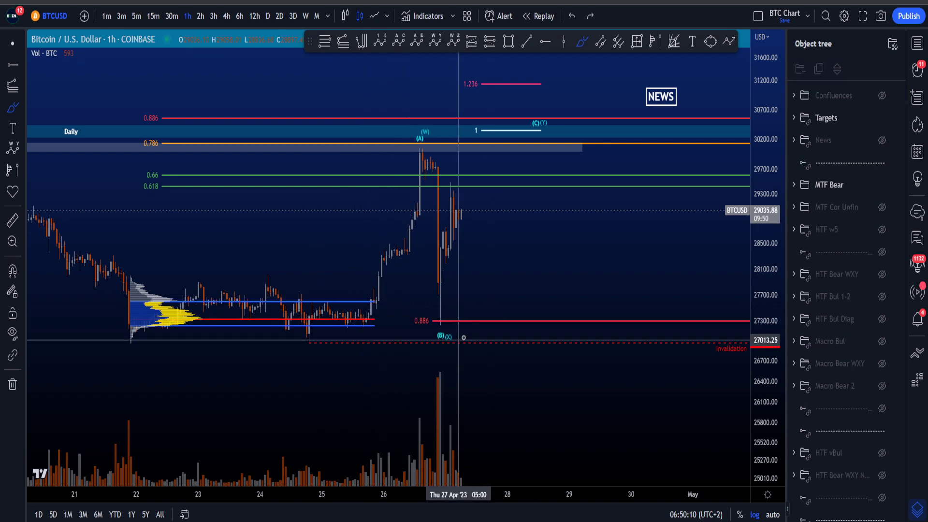
left_click_drag(375, 322, 498, 319)
key("ctrl+z")
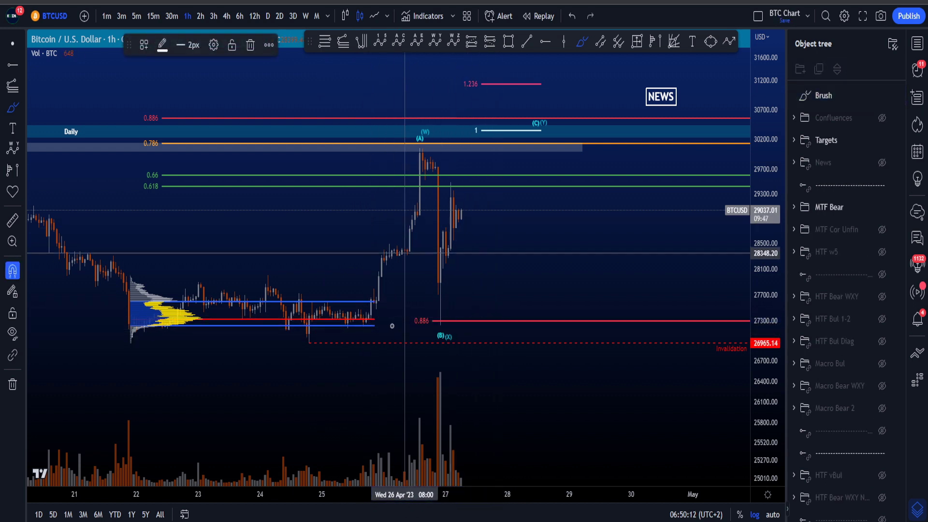
Brush the rally from the 25 April base towards (A) and the drop towards (B), undoing every stroke.
mouse_move(375, 324)
left_mouse_down()
mouse_move(342, 322)
mouse_move(423, 175)
left_mouse_up()
key("ctrl+z")
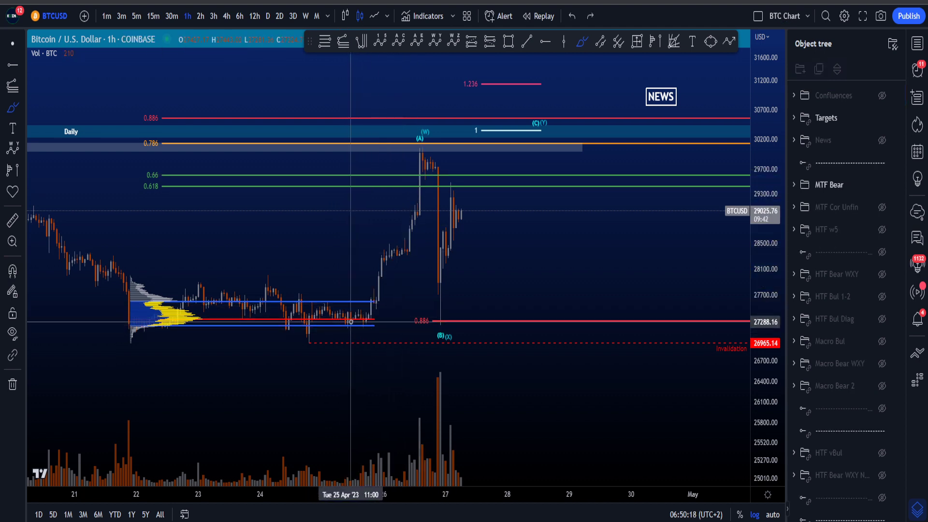
left_click_drag(382, 316, 382, 323)
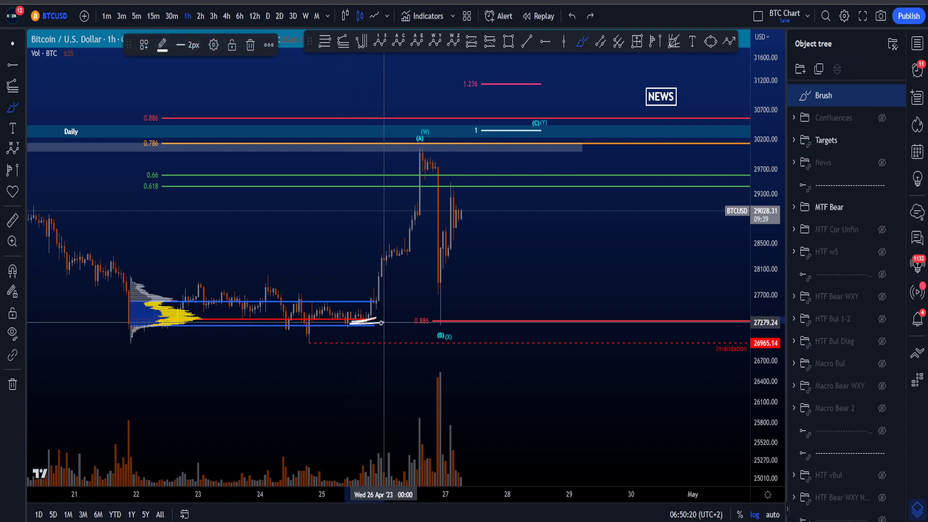
key("ctrl+z")
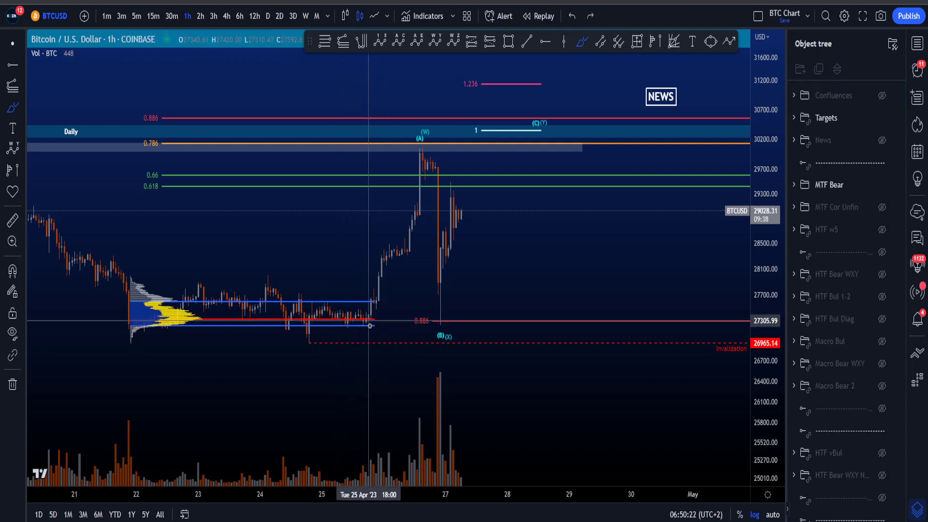
left_click_drag(379, 279, 405, 251)
key("ctrl+z")
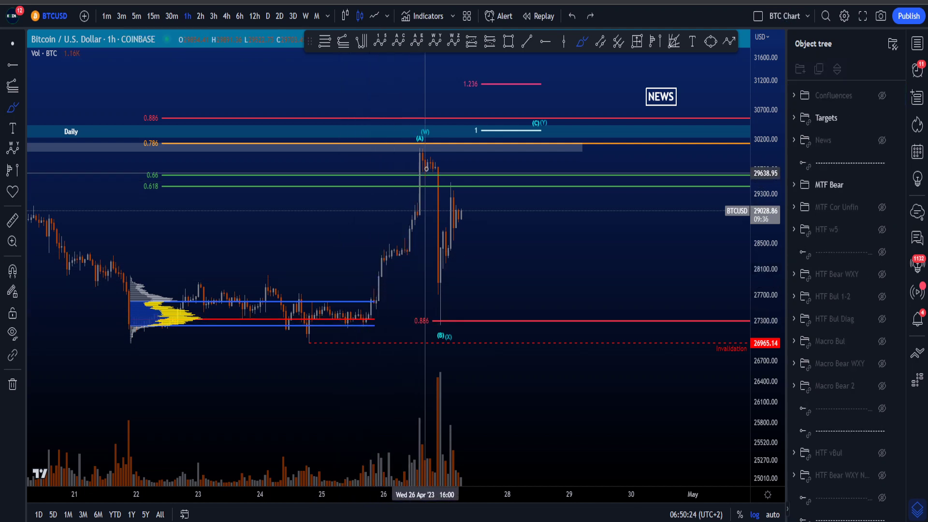
left_click_drag(424, 155, 440, 292)
key("ctrl+z")
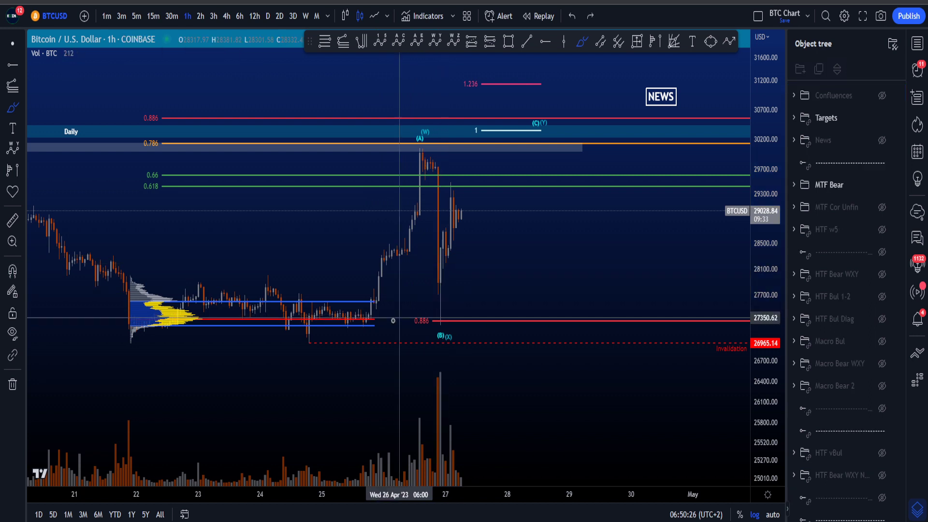
Brush the base of the 25 April range and the rebound from the (B) low, deleting each temporary stroke.
left_click_drag(372, 313, 363, 335)
key("Delete")
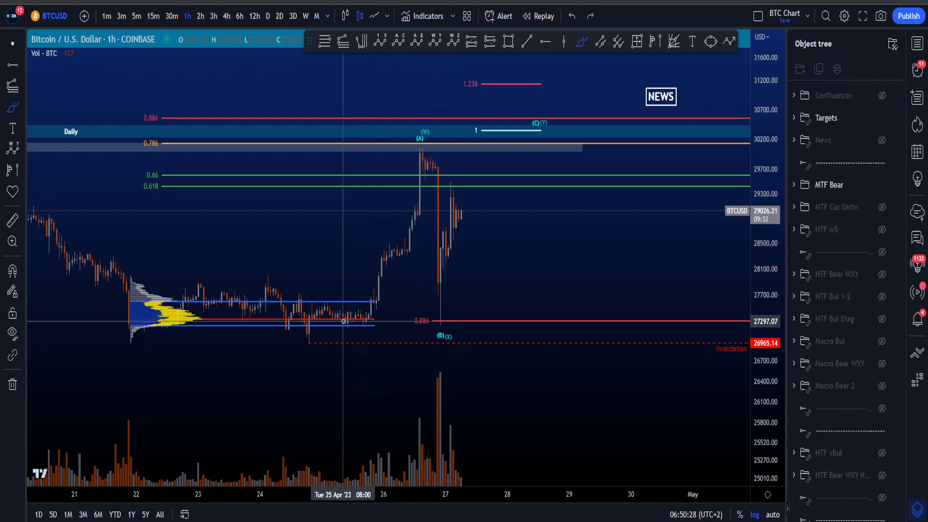
left_click_drag(372, 321, 391, 321)
key("Delete")
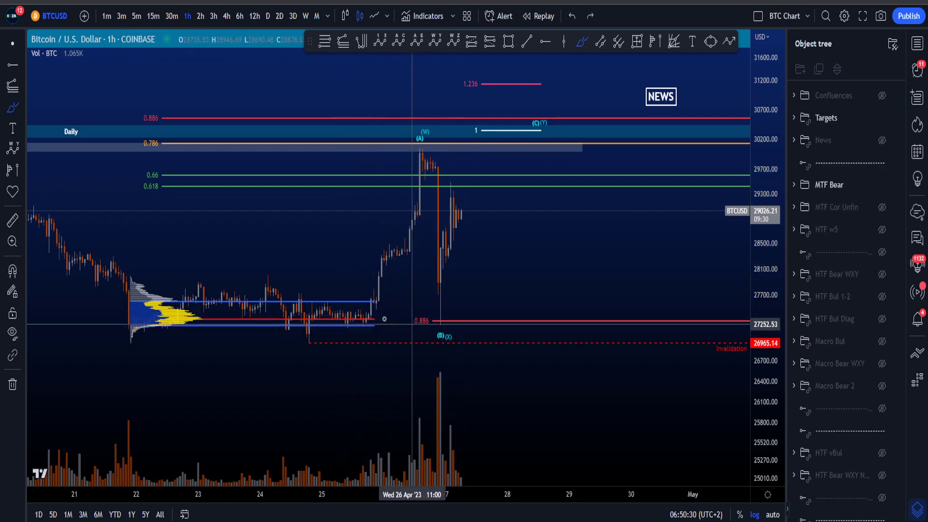
mouse_move(431, 310)
left_mouse_down()
mouse_move(405, 320)
mouse_move(433, 310)
mouse_move(461, 223)
left_mouse_up()
key("Delete")
key("Delete")
Brush a temporary mark beneath the (C) target along the 0.786 level and undo it.
left_click_drag(769, 206, 769, 227)
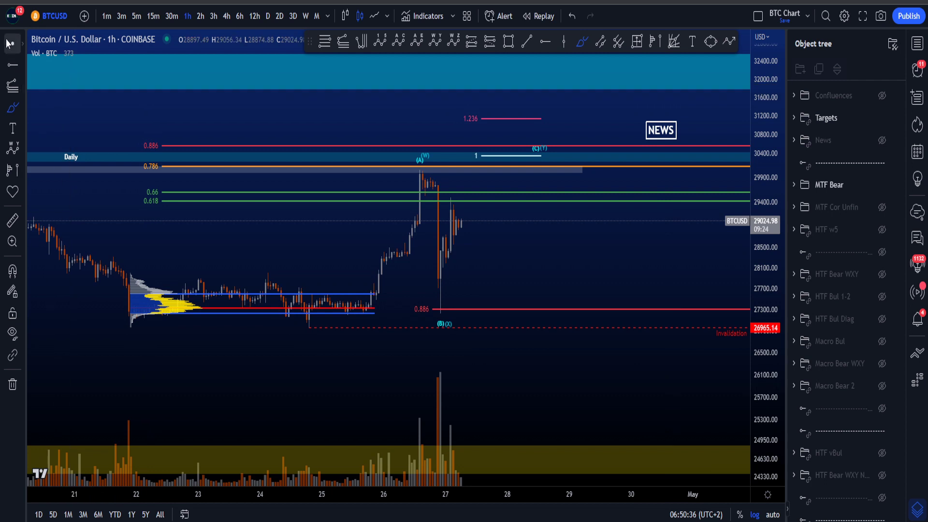
left_click_drag(549, 253, 536, 303)
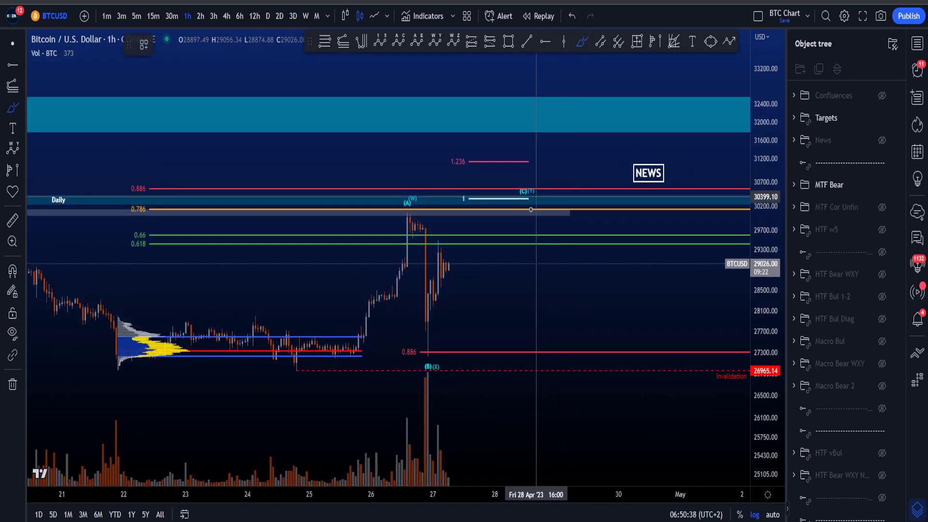
mouse_move(537, 207)
left_mouse_down()
mouse_move(454, 194)
mouse_move(536, 196)
mouse_move(484, 206)
left_mouse_up()
key("ctrl+z")
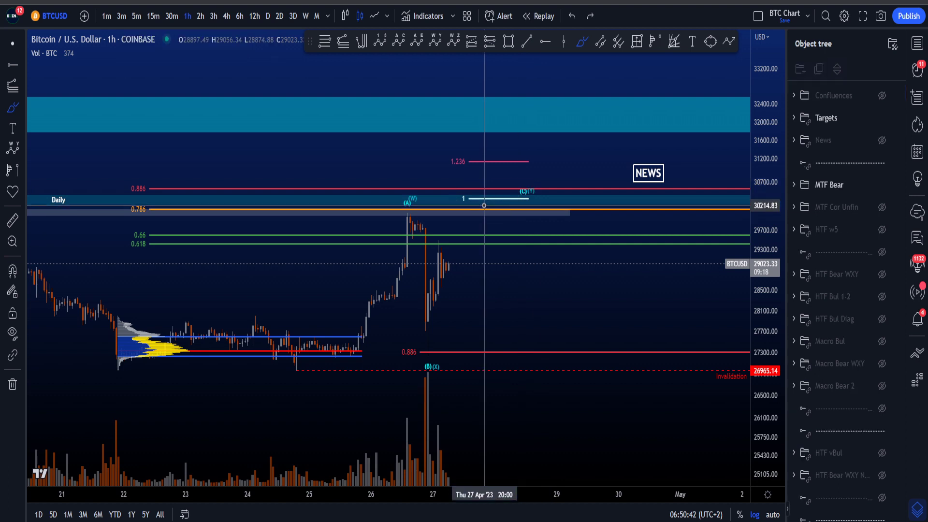
Open the text settings of the Daily rectangle, review its listed labels and close the dialog.
scroll(105, 202, "down", 2)
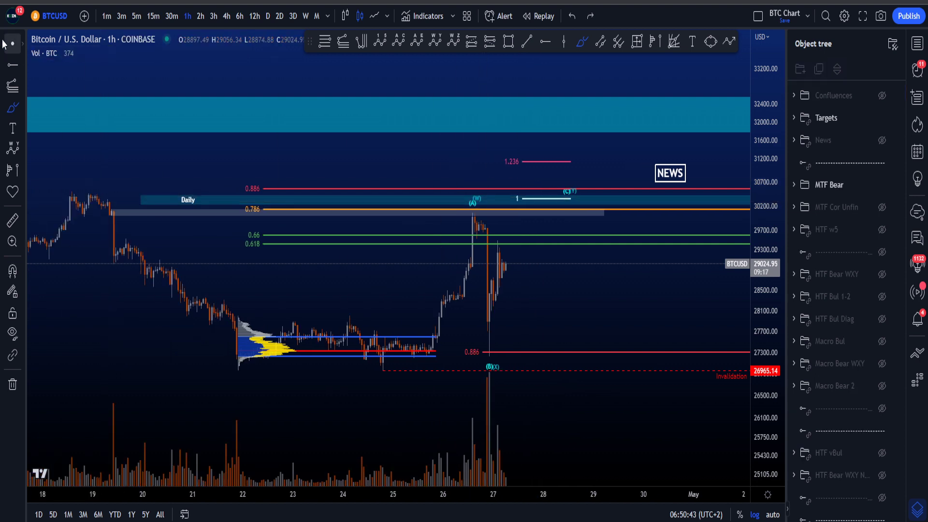
left_click(171, 199)
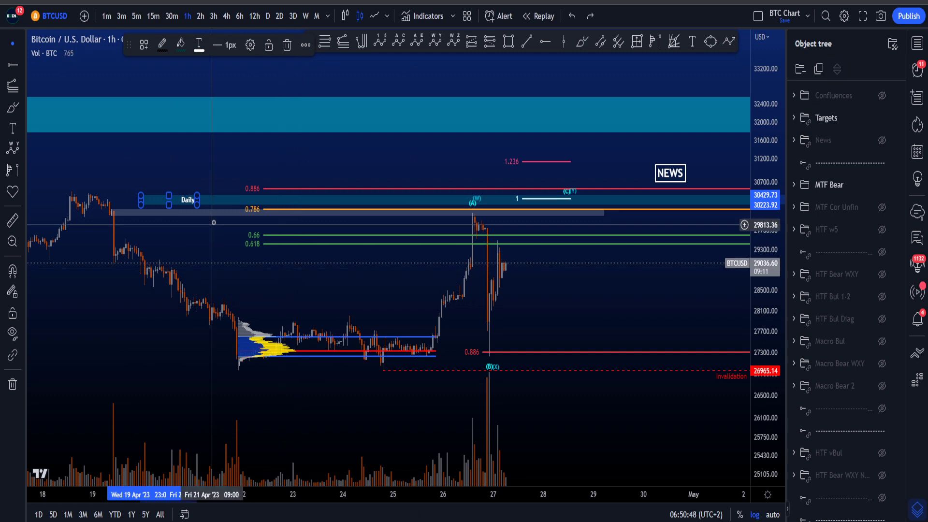
double_click(207, 200)
left_click(418, 209)
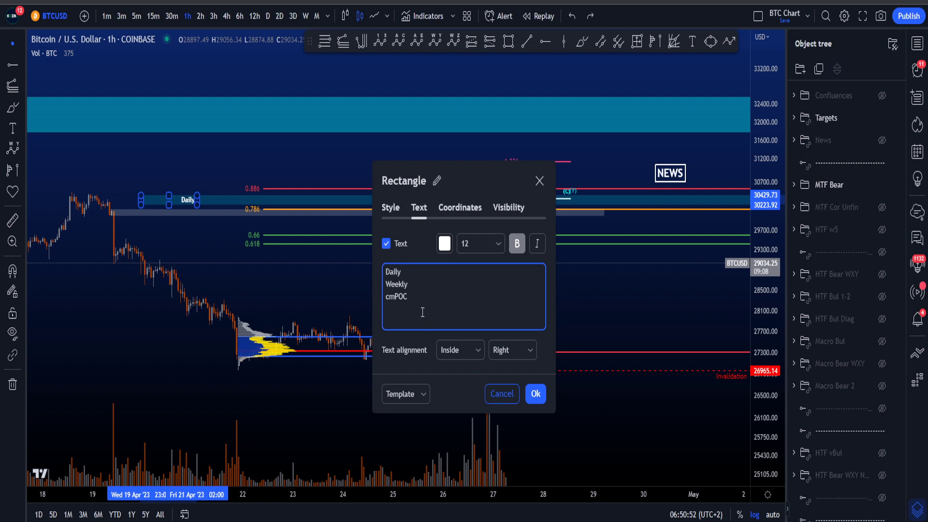
left_click(537, 394)
Show the HTF npocs group and brush an arc around the Current Month npoc label down to the Current week poc line.
scroll(884, 309, "down", 6)
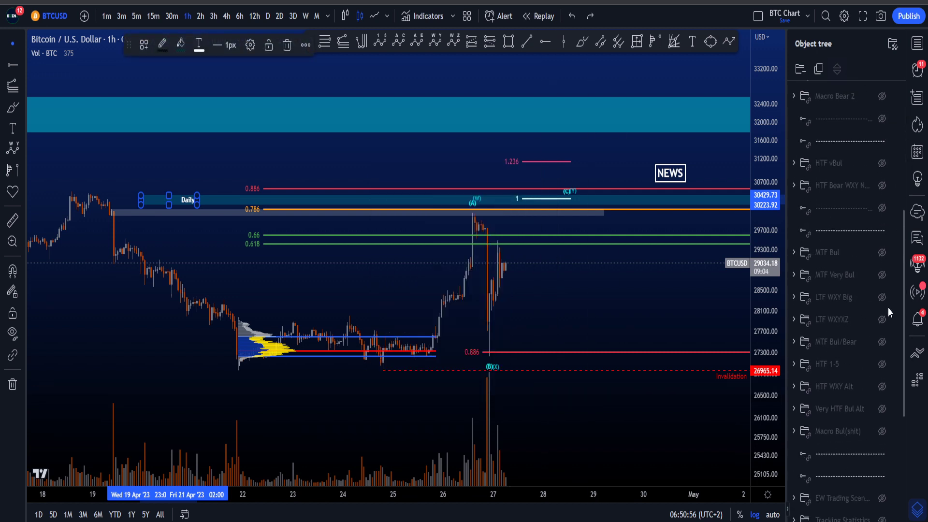
scroll(888, 307, "down", 3)
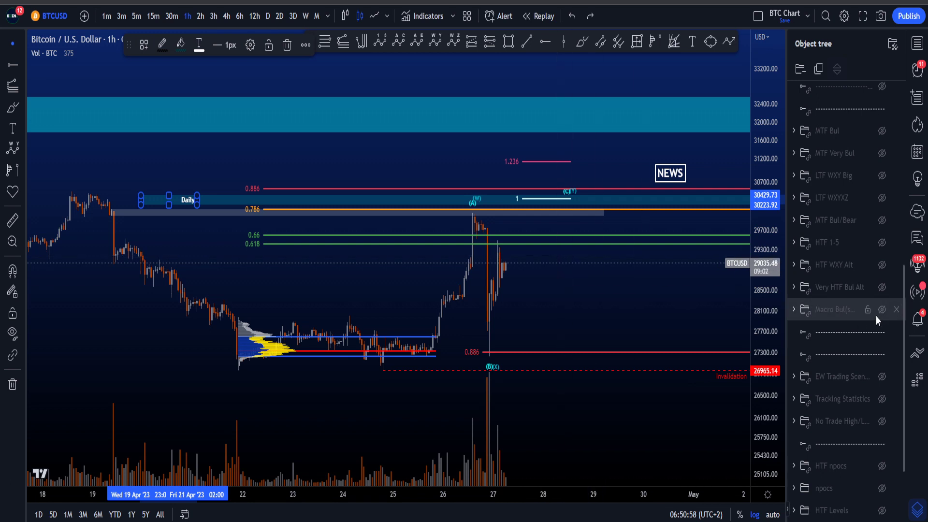
scroll(876, 315, "down", 5)
left_click(882, 290)
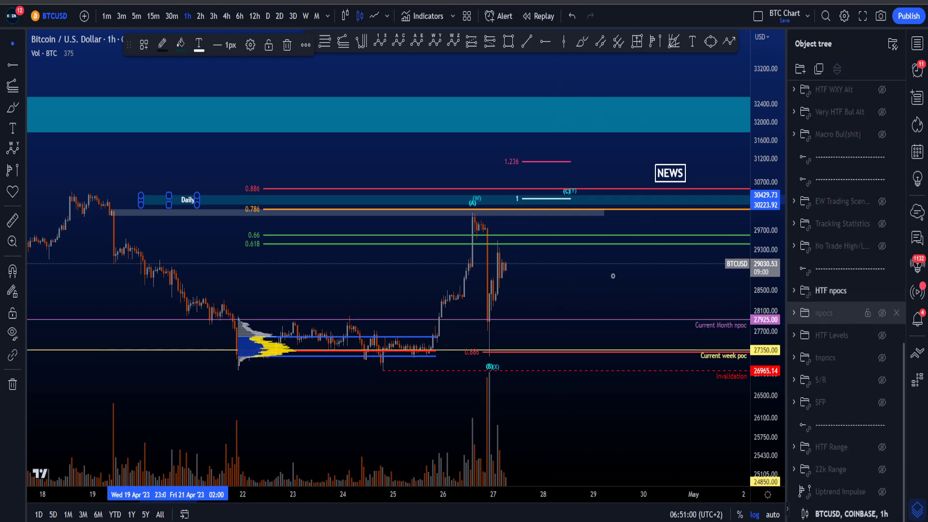
left_click(583, 42)
mouse_move(705, 307)
left_mouse_down()
mouse_move(694, 309)
mouse_move(708, 348)
left_mouse_up()
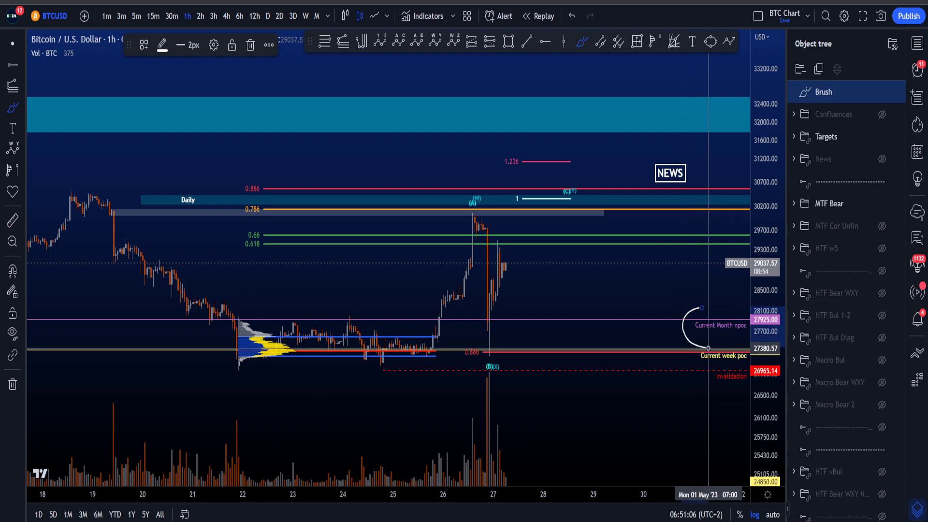
Undo the arc by the Current Month npoc label, then brush and undo temporary marks on the (B) rebound and along the (C) target line.
key("ctrl+z")
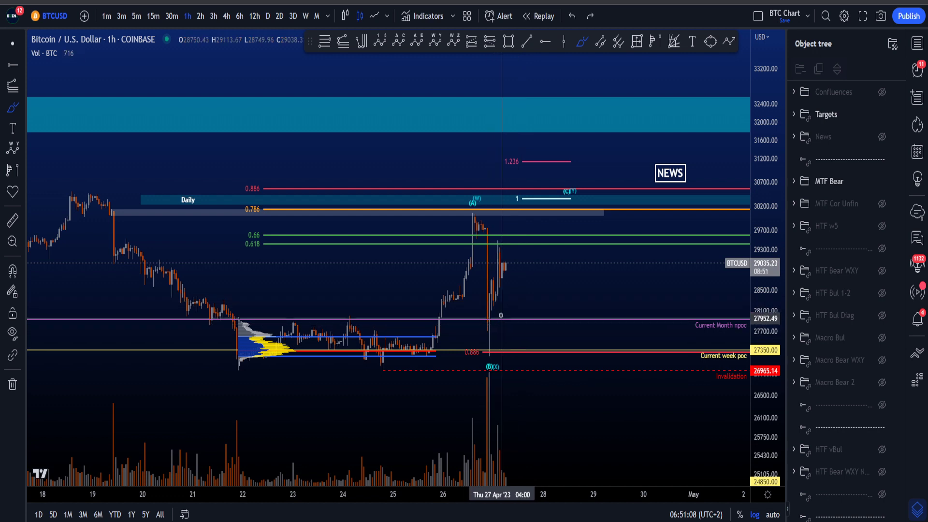
left_click_drag(489, 309, 494, 307)
key("ctrl+z")
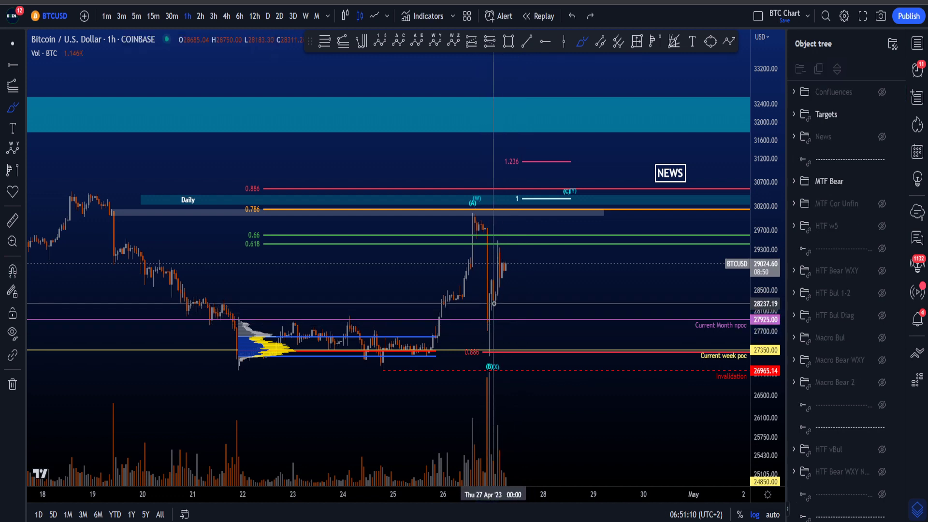
left_click_drag(508, 197, 609, 197)
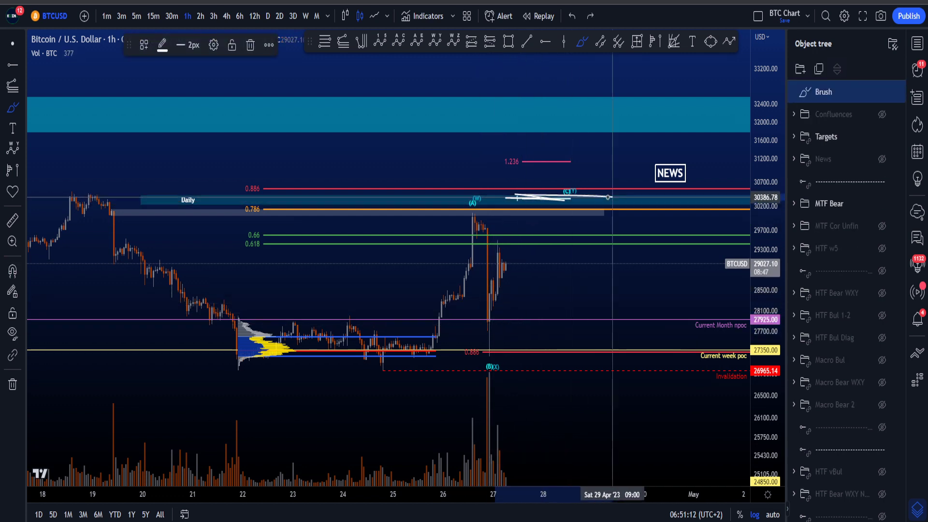
key("ctrl+z")
scroll(520, 204, "down", 2)
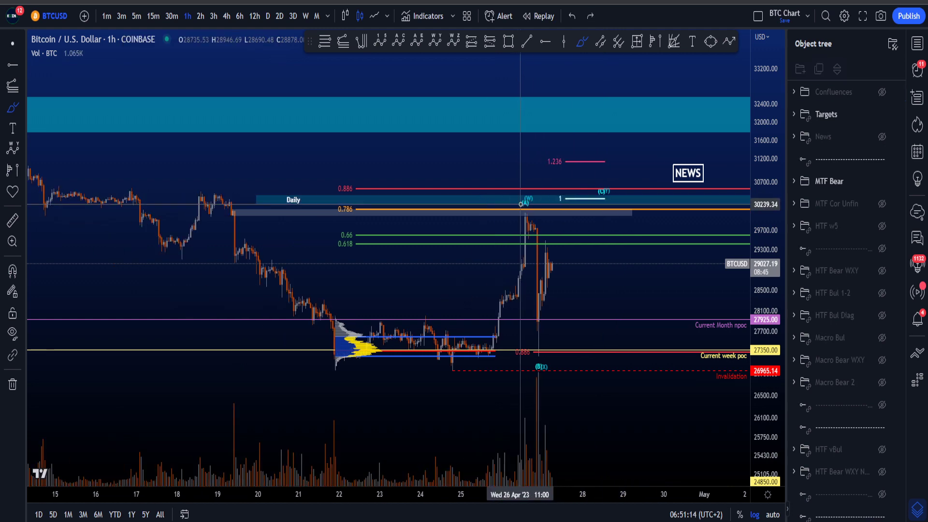
Brush temporary marks by the (B) rebound and from the Current Month npoc line down to the Current week poc line, undoing each.
scroll(520, 204, "down", 1)
mouse_move(566, 310)
left_mouse_down()
mouse_move(569, 333)
mouse_move(566, 312)
left_mouse_up()
key("ctrl+z")
left_click_drag(686, 320, 703, 350)
key("ctrl+z")
Brush a temporary stroke along the mid-April highs into the Daily rectangle and undo it.
scroll(594, 232, "down", 5)
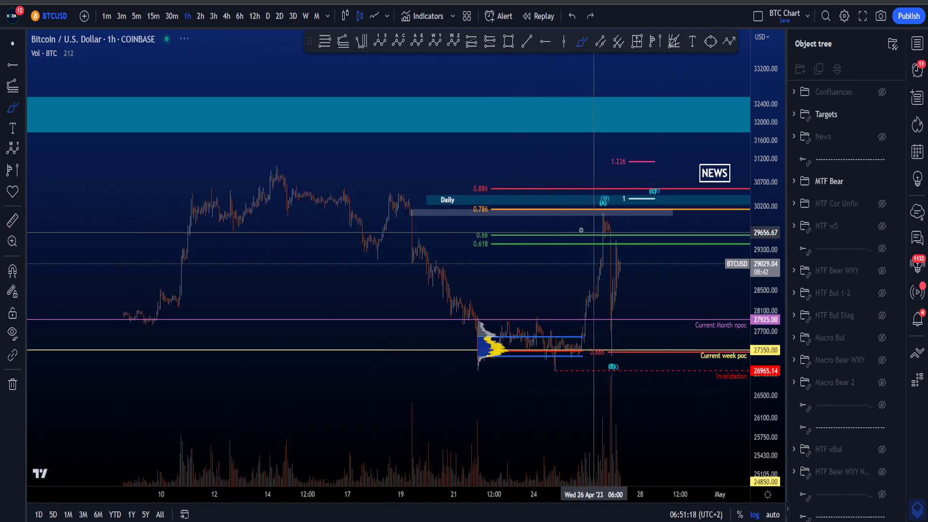
left_click_drag(509, 200, 295, 197)
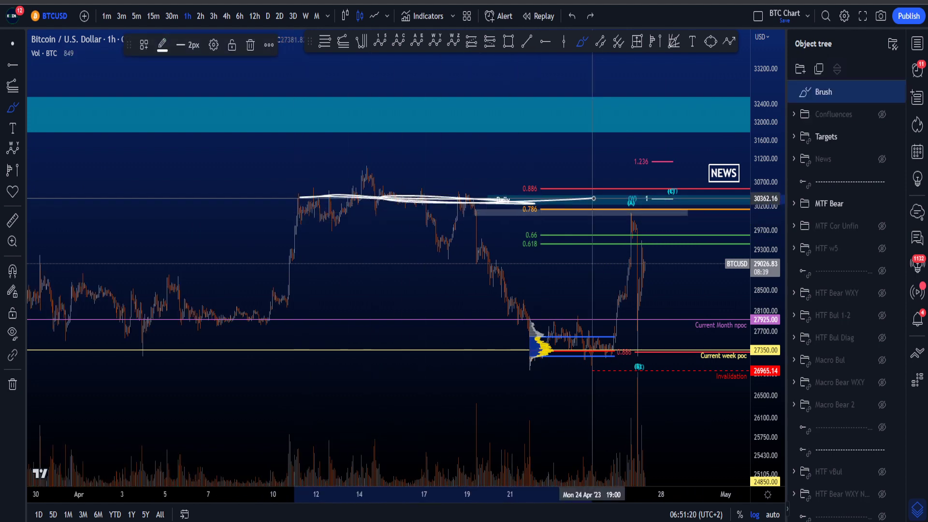
key("ctrl+z")
Hide the HTF npocs group, then brush a temporary mark above the (C) target and undo it.
scroll(695, 221, "up", 5)
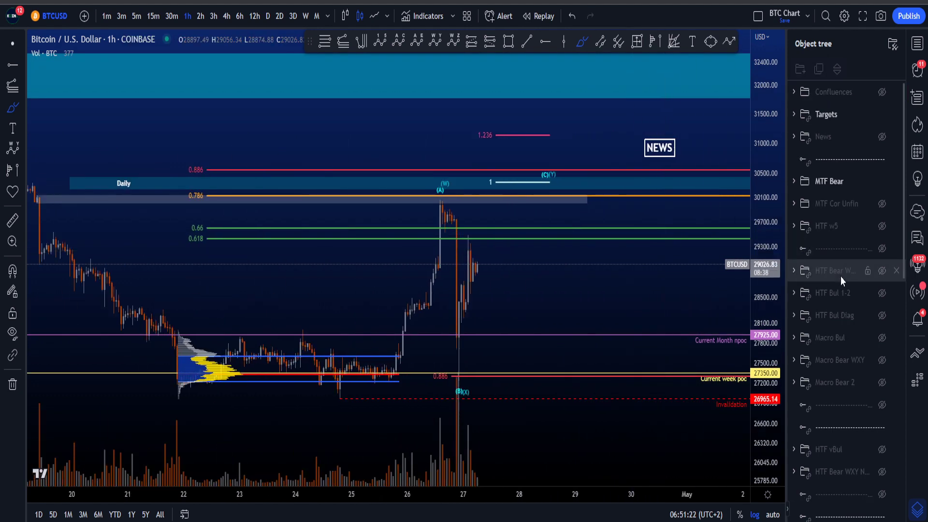
scroll(843, 273, "down", 7)
left_click(882, 519)
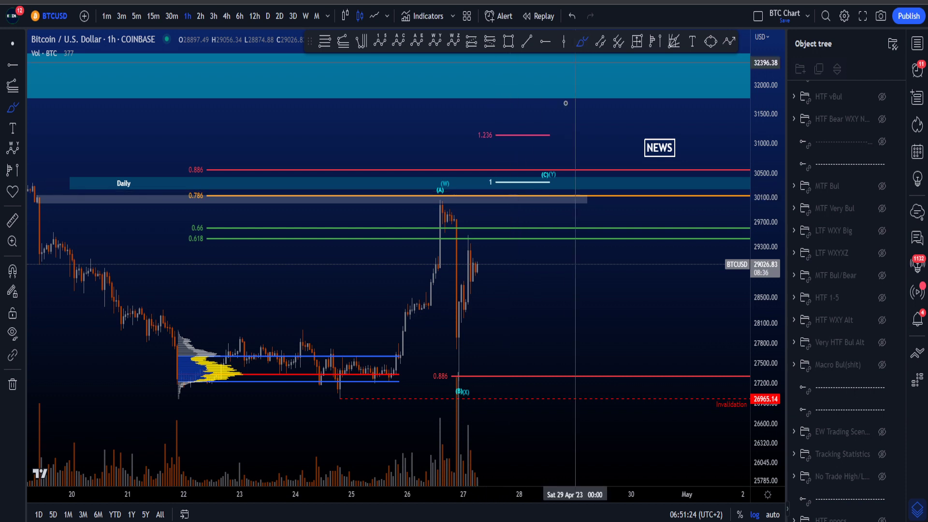
mouse_move(552, 171)
left_mouse_down()
mouse_move(561, 217)
mouse_move(486, 147)
left_mouse_up()
key("ctrl+z")
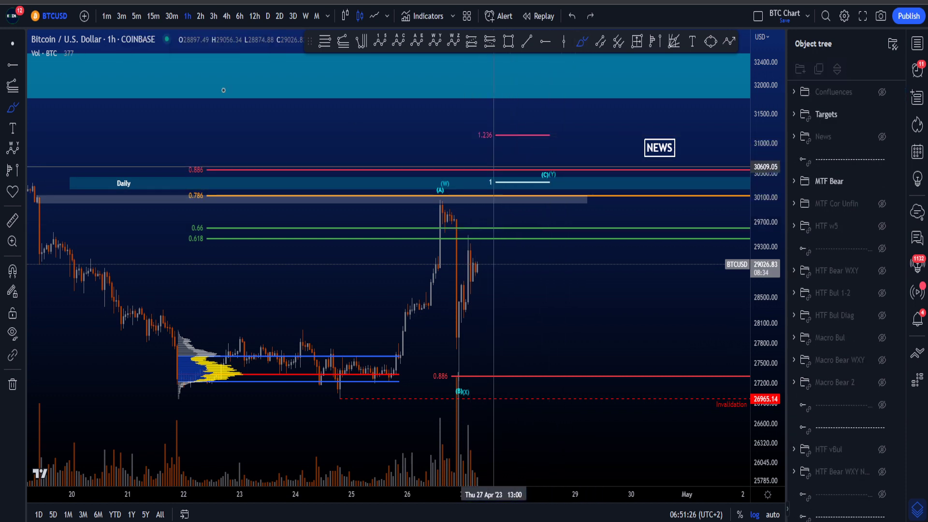
Place a short position beside the (C) target with its entry at about 30,371.
left_click(11, 51)
mouse_move(757, 278)
left_mouse_down()
mouse_move(676, 294)
mouse_move(694, 313)
left_mouse_up()
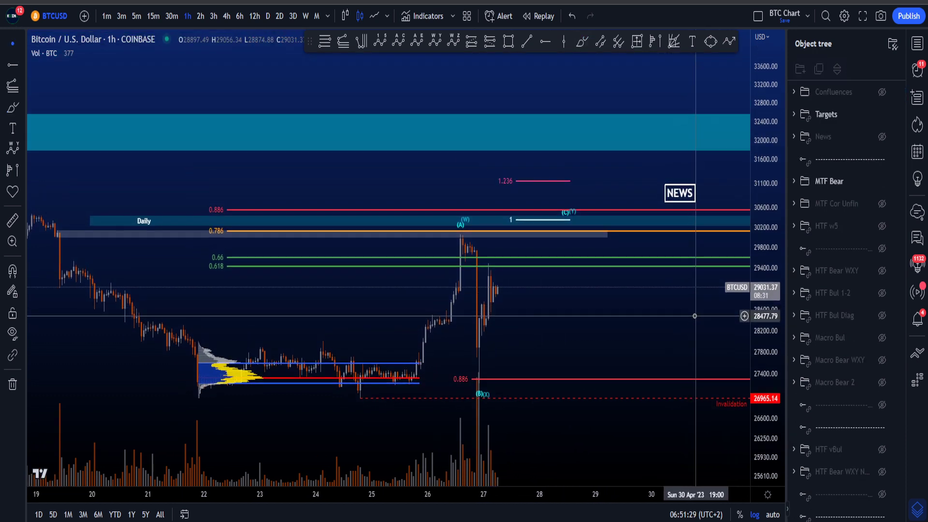
left_click(574, 219)
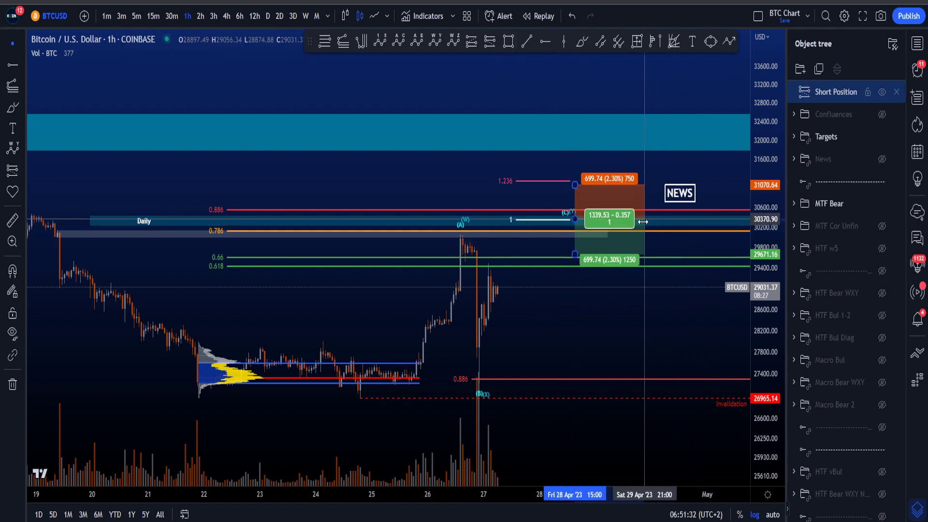
Set the short position's stop level to about 31,054, just below the 1.236 level.
mouse_move(645, 315)
left_mouse_down()
mouse_move(682, 309)
mouse_move(640, 315)
left_mouse_up()
scroll(636, 306, "down", 2)
scroll(644, 305, "up", 1)
left_click(624, 187)
scroll(624, 189, "down", 4)
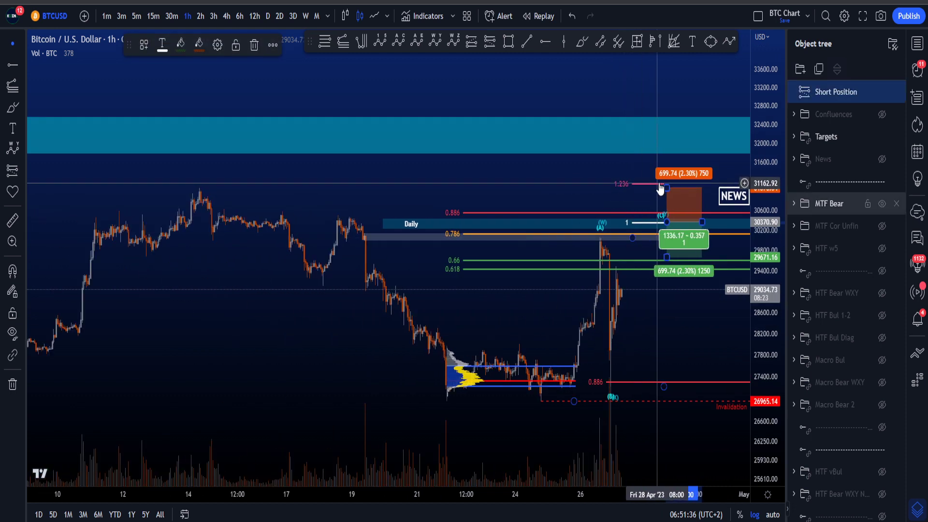
left_click_drag(665, 188, 664, 188)
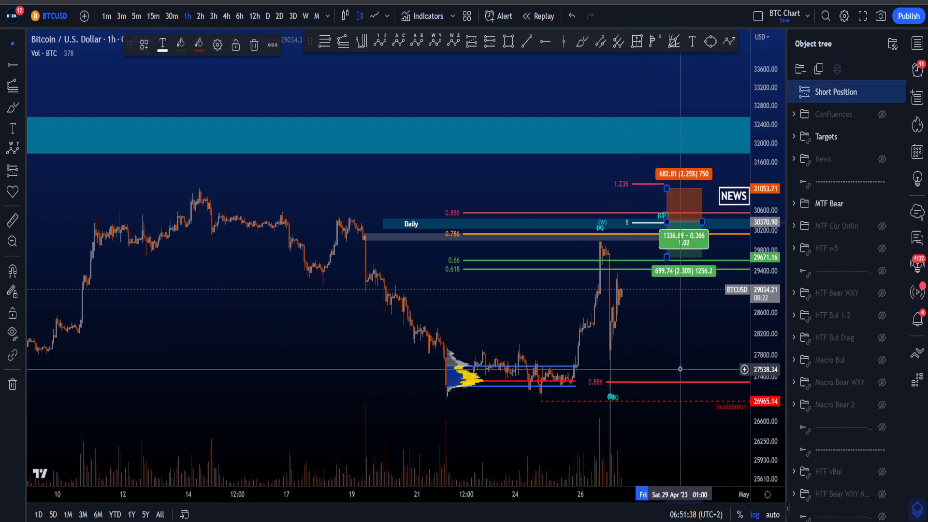
Extend the short position's profit target down to about 26,703, below the Invalidation line, and deselect the position.
left_click_drag(668, 342, 640, 326)
left_click_drag(638, 239, 650, 400)
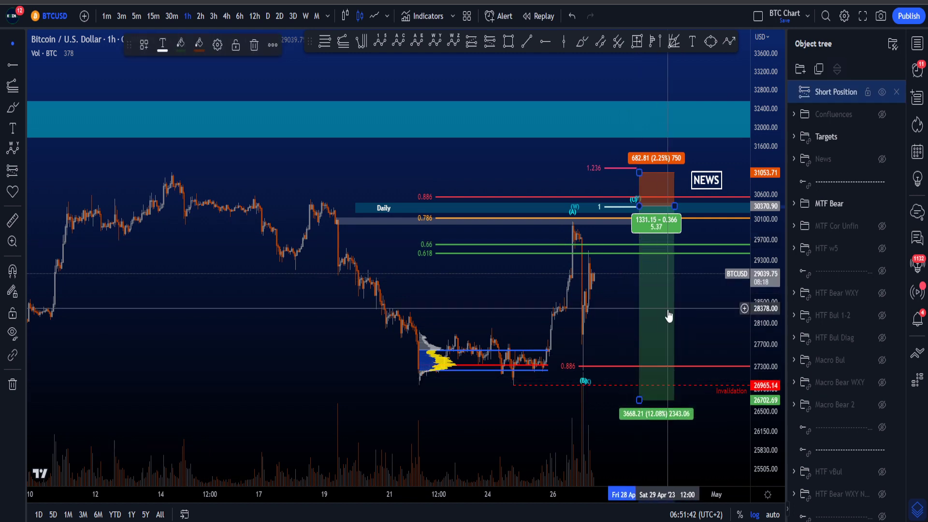
scroll(667, 317, "up", 3)
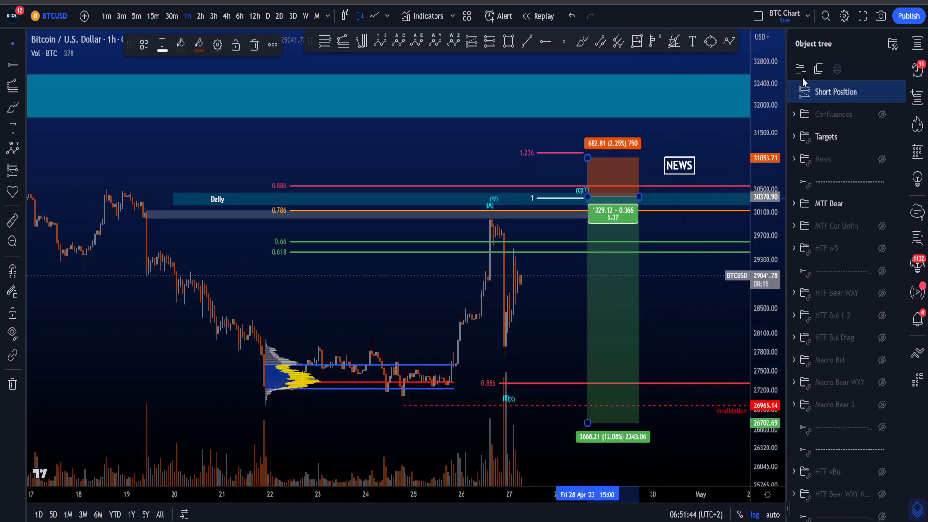
left_click_drag(823, 203, 830, 211)
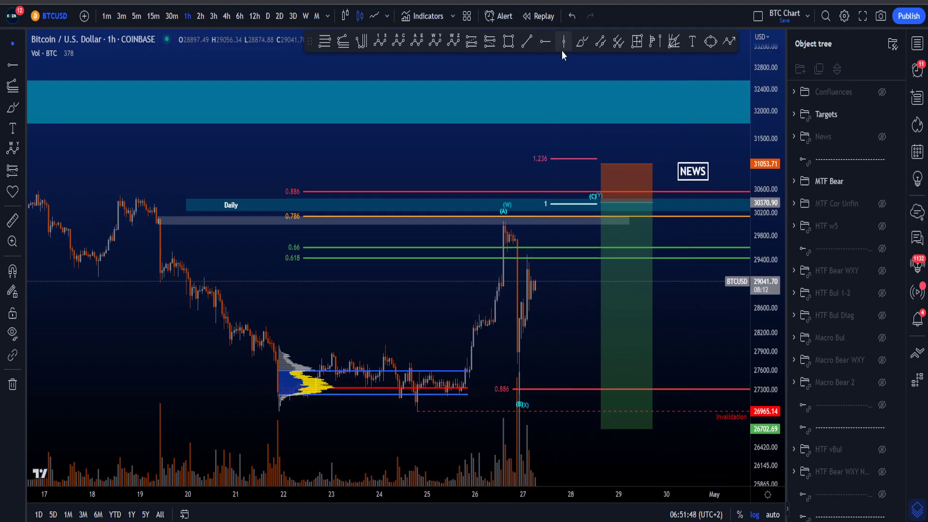
Brush a temporary stroke along the 1 target line up to the short position's entry and undo it.
left_click(580, 42)
left_click_drag(538, 202, 608, 200)
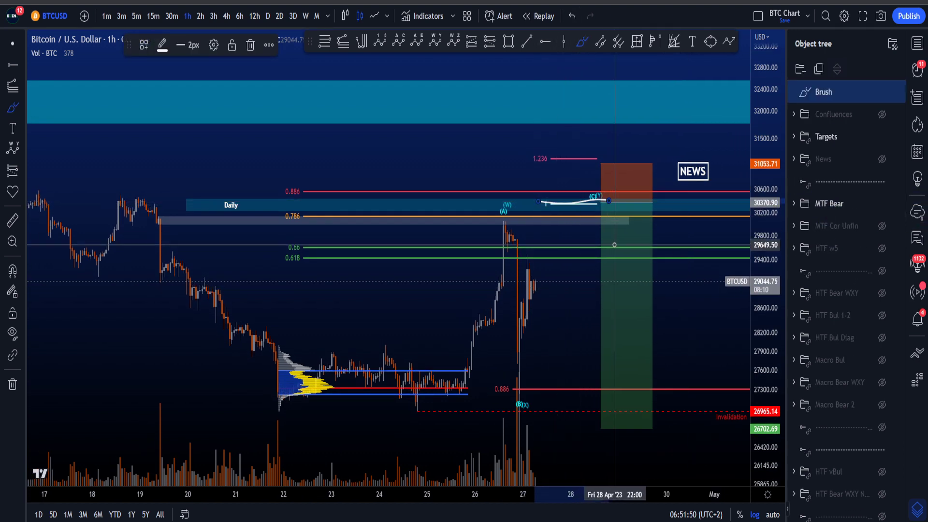
key("ctrl+z")
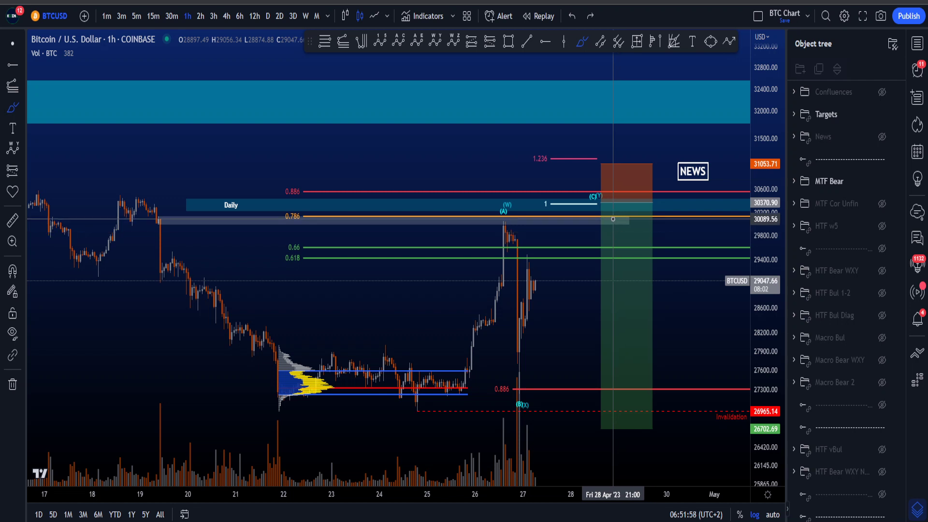
Brush temporary rising paths from the current price to the (C) target and to the 1.236 level, undoing each.
left_click_drag(530, 285, 565, 209)
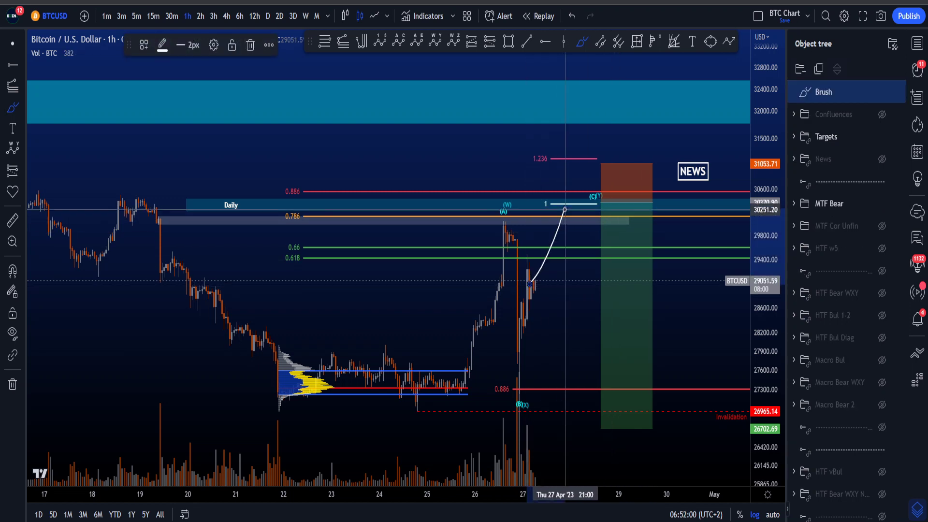
key("ctrl+z")
scroll(558, 213, "up", 2)
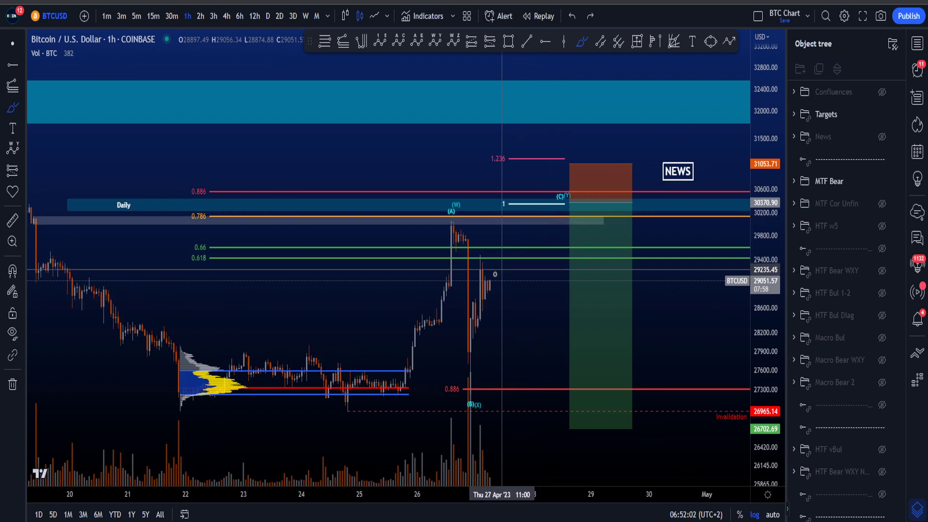
mouse_move(488, 284)
left_mouse_down()
mouse_move(523, 193)
mouse_move(563, 157)
left_mouse_up()
key("ctrl+z")
Brush the 26 April rally into (A) and a loop beside the (B) low, undoing each temporary stroke.
left_click_drag(417, 317, 451, 221)
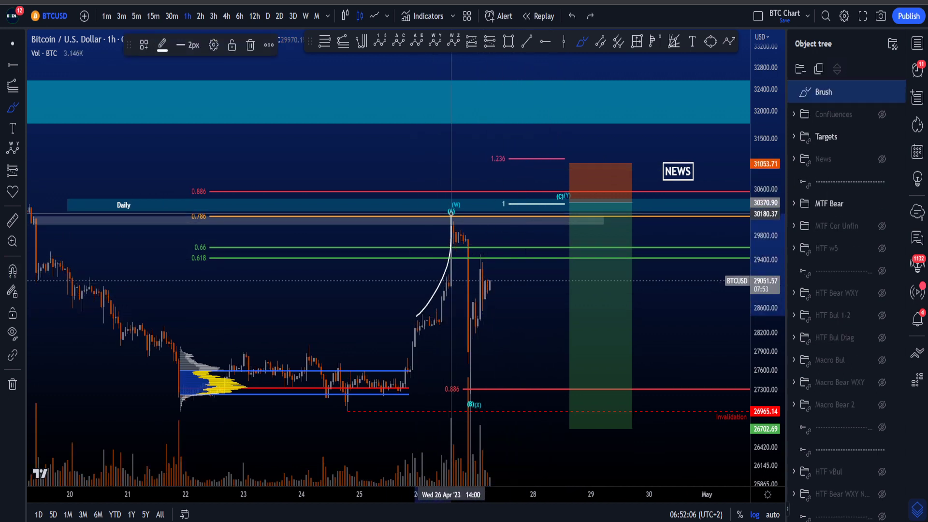
key("ctrl+z")
mouse_move(424, 439)
left_mouse_down()
mouse_move(437, 420)
mouse_move(449, 432)
left_mouse_up()
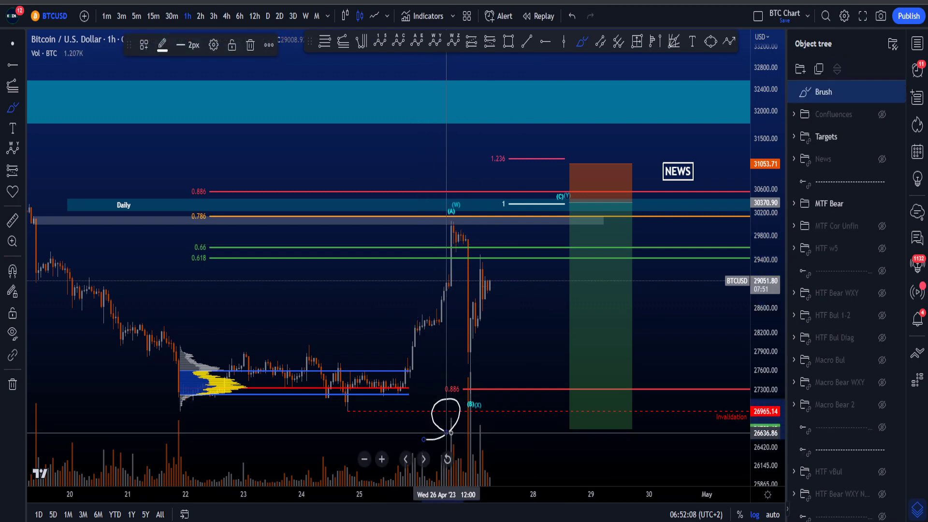
key("ctrl+z")
Brush rising paths from the rebound past the 1 target and toward 1.236, plus a drop below (B), undoing each stroke.
left_click_drag(476, 310, 523, 194)
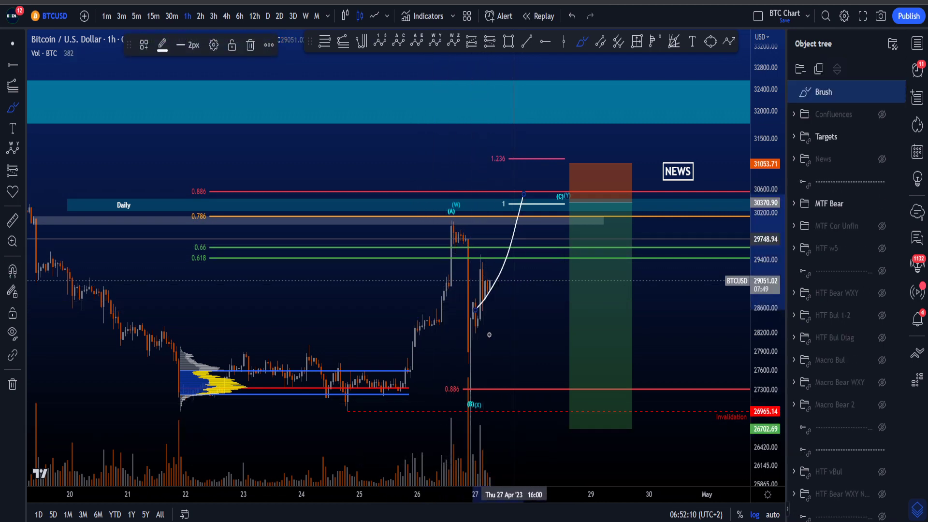
key("ctrl+z")
left_click_drag(472, 417, 497, 453)
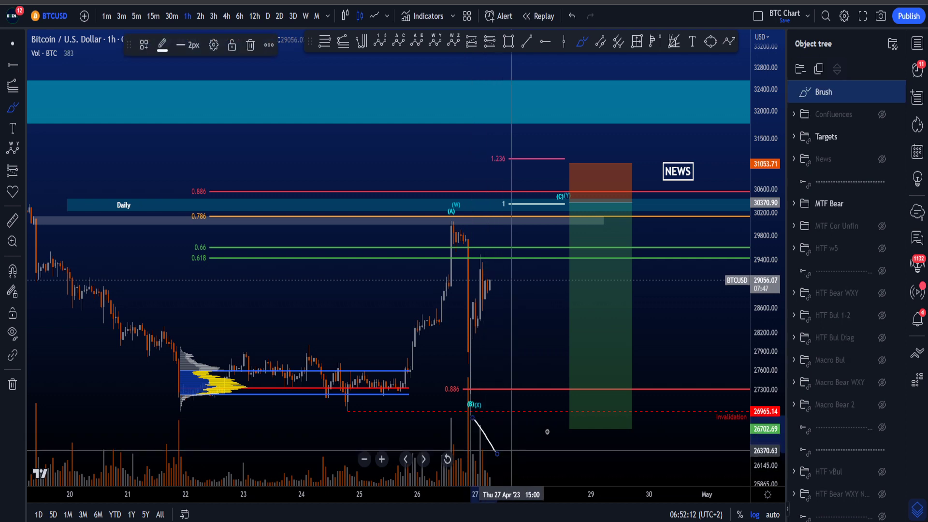
key("ctrl+z")
mouse_move(478, 296)
left_mouse_down()
mouse_move(502, 269)
mouse_move(542, 158)
left_mouse_up()
key("ctrl+z")
Scribble around the short position's entry and brush a rise from the current price to the 0.886 level, undoing both strokes.
left_click_drag(605, 216, 619, 202)
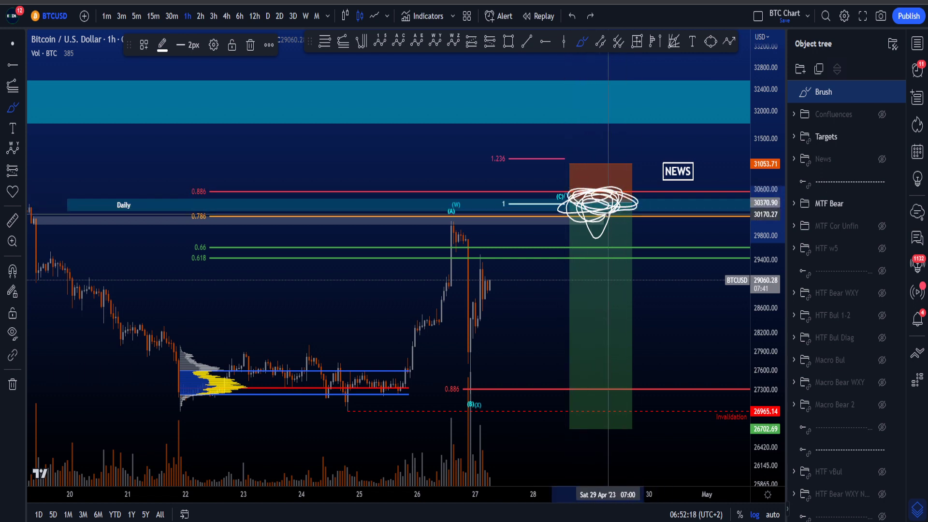
key("ctrl+z")
left_click_drag(490, 273, 517, 189)
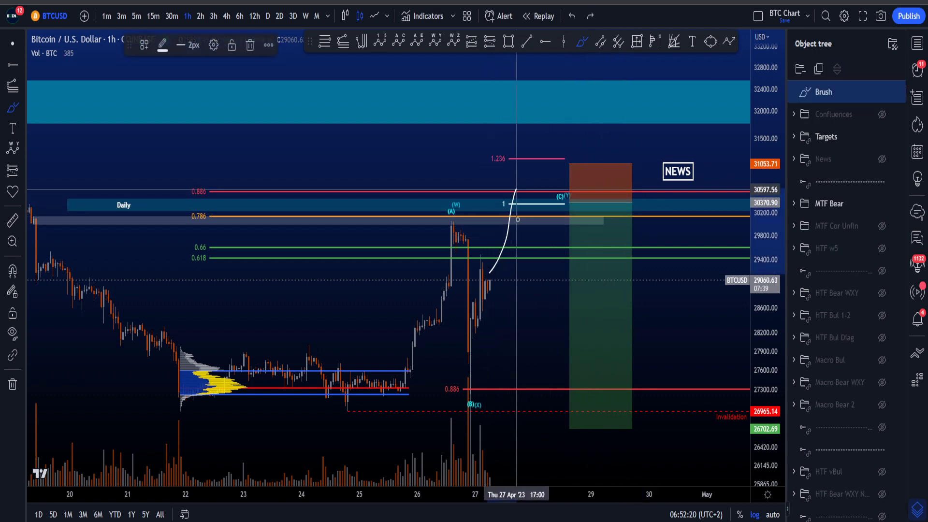
key("ctrl+z")
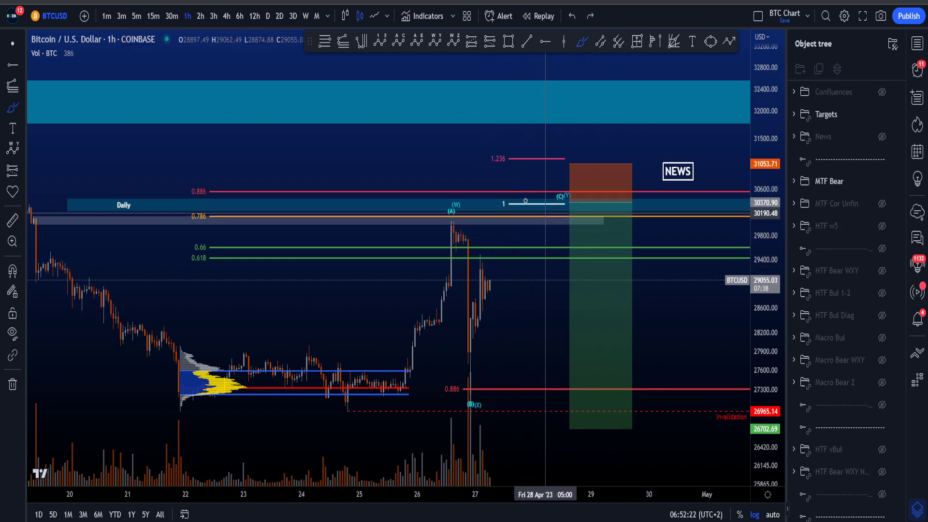
Circle the 1 target line and brush a fall from it through the short position's profit area, undoing both strokes.
left_click_drag(506, 209, 514, 222)
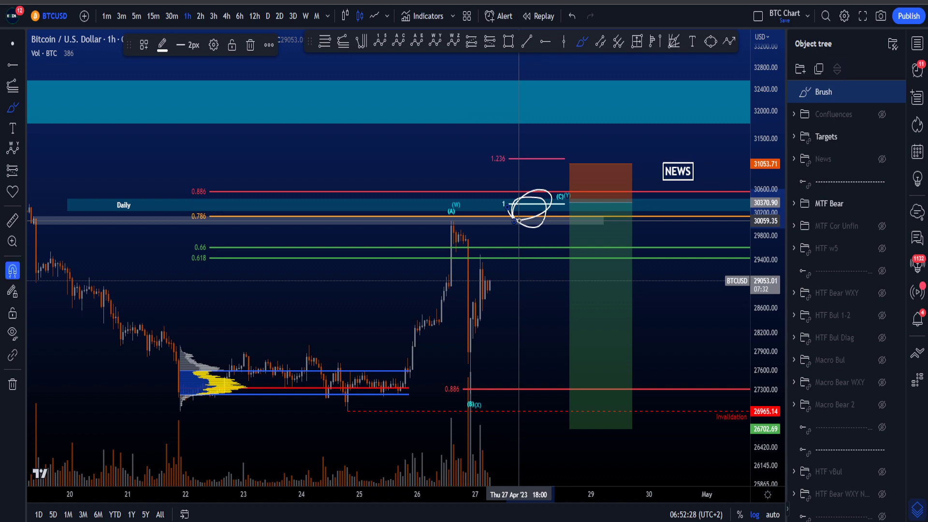
key("ctrl+z")
mouse_move(534, 207)
left_mouse_down()
mouse_move(563, 199)
mouse_move(570, 212)
mouse_move(586, 326)
left_mouse_up()
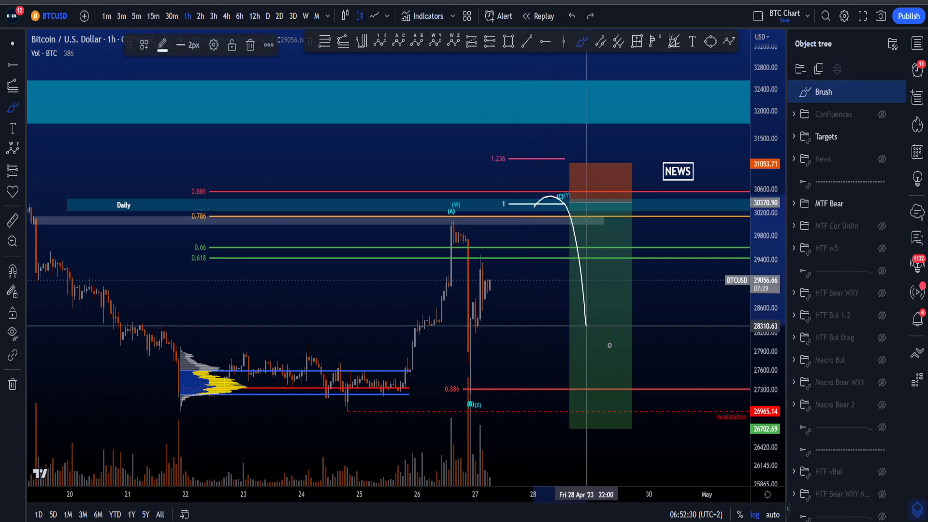
key("ctrl+z")
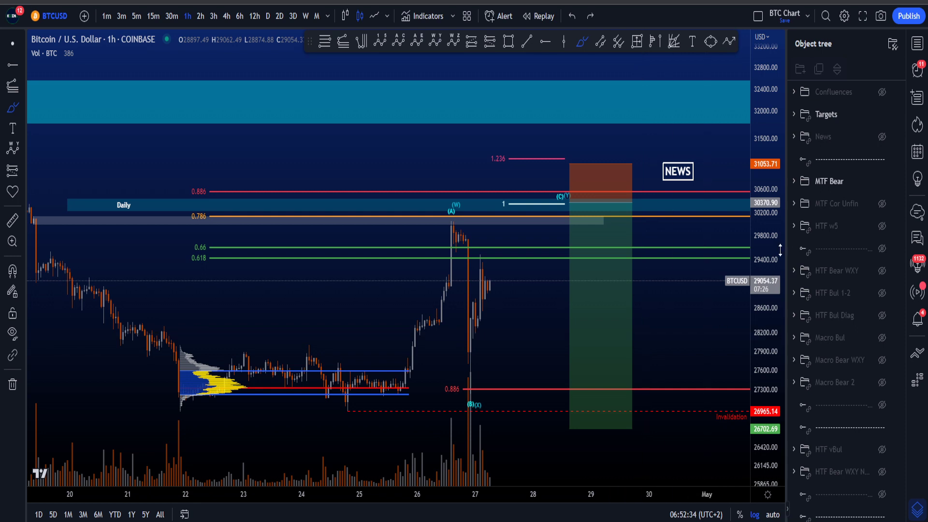
Brush the path from the 25 April low up to the (C) target and the fall down to the lower 0.886 level, undoing each stroke.
scroll(624, 271, "down", 2)
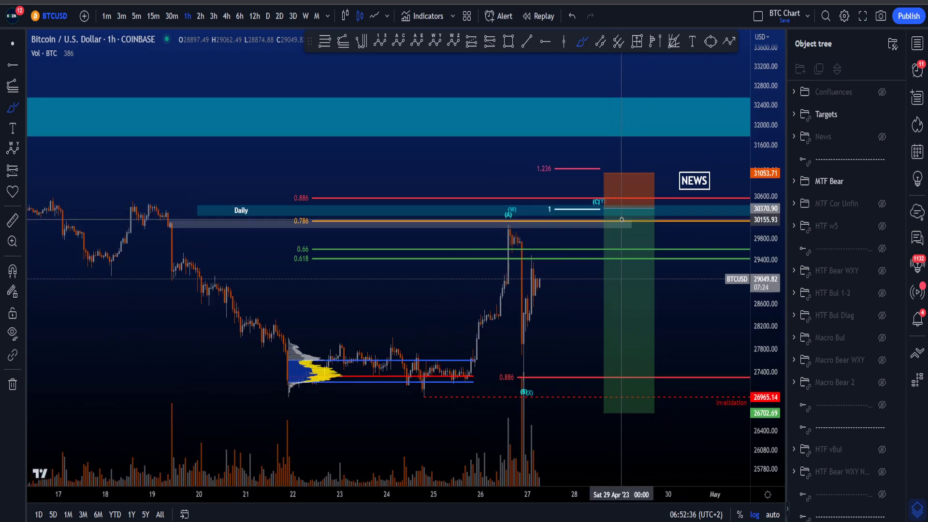
mouse_move(435, 373)
left_mouse_down()
mouse_move(476, 261)
mouse_move(536, 361)
mouse_move(597, 202)
left_mouse_up()
key("ctrl+z")
mouse_move(639, 227)
left_mouse_down()
mouse_move(665, 170)
mouse_move(645, 237)
left_mouse_up()
key("ctrl+z")
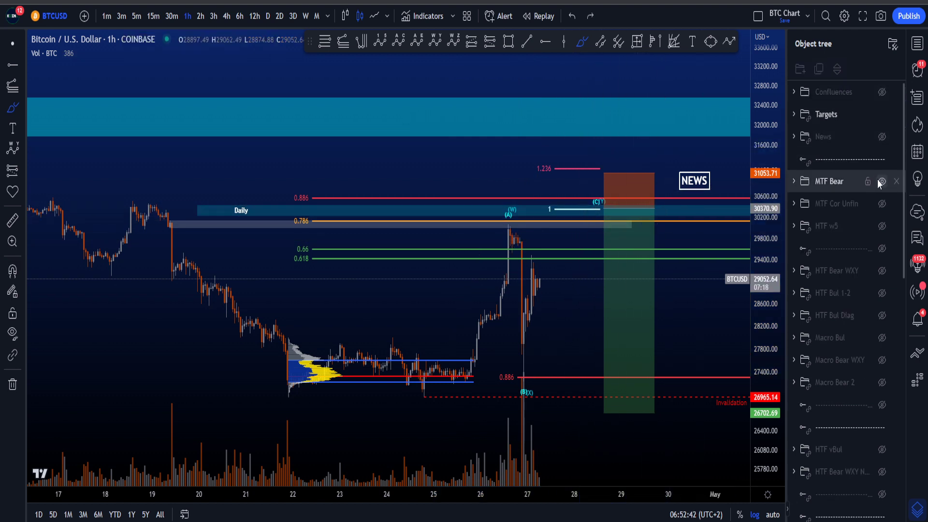
left_click_drag(552, 209, 646, 377)
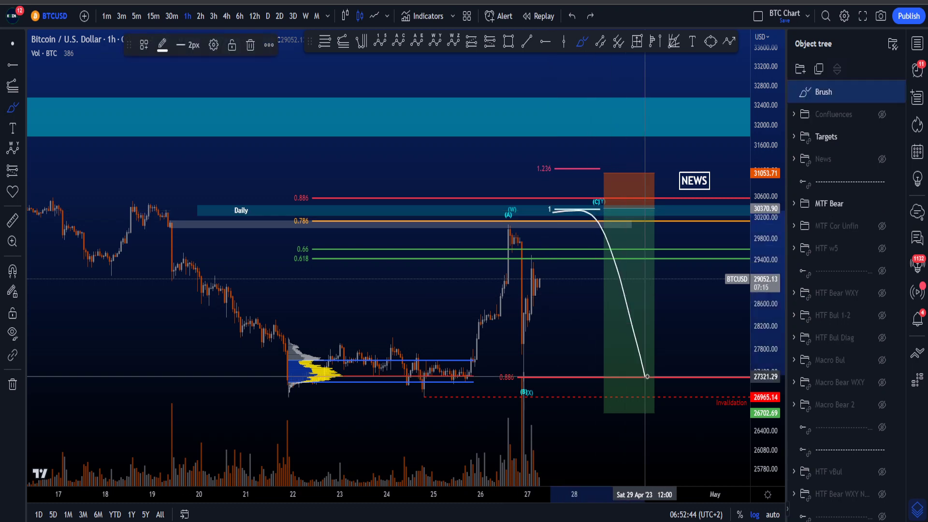
key("ctrl+z")
Brush a long downward stroke across the chart, undo it and bring the yellow dnpoc, wnpoc, daily zone into view.
left_click_drag(759, 293, 759, 348)
scroll(226, 242, "down", 3)
mouse_move(174, 181)
left_mouse_down()
mouse_move(373, 234)
mouse_move(188, 203)
mouse_move(191, 193)
mouse_move(425, 327)
mouse_move(505, 361)
mouse_move(573, 228)
mouse_move(643, 205)
mouse_move(705, 433)
left_mouse_up()
key("ctrl+z")
key("ctrl+z")
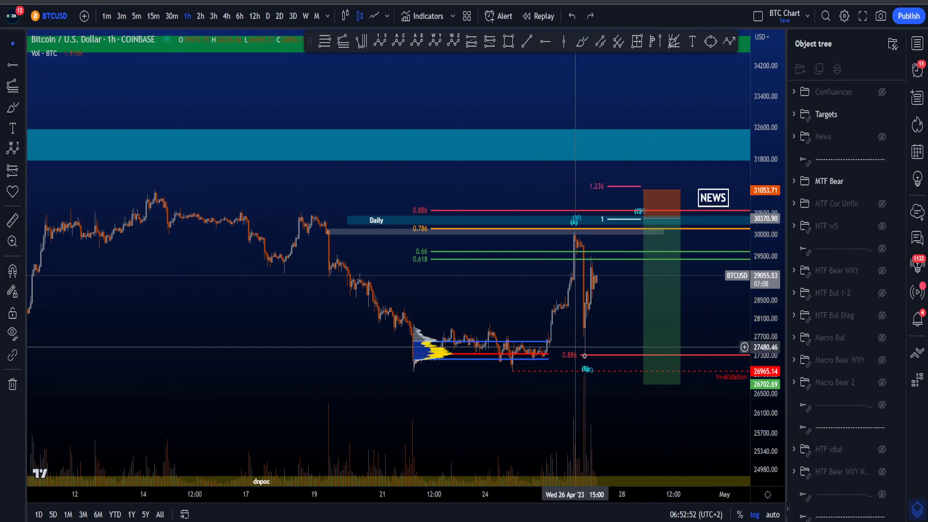
left_click_drag(657, 414, 576, 314)
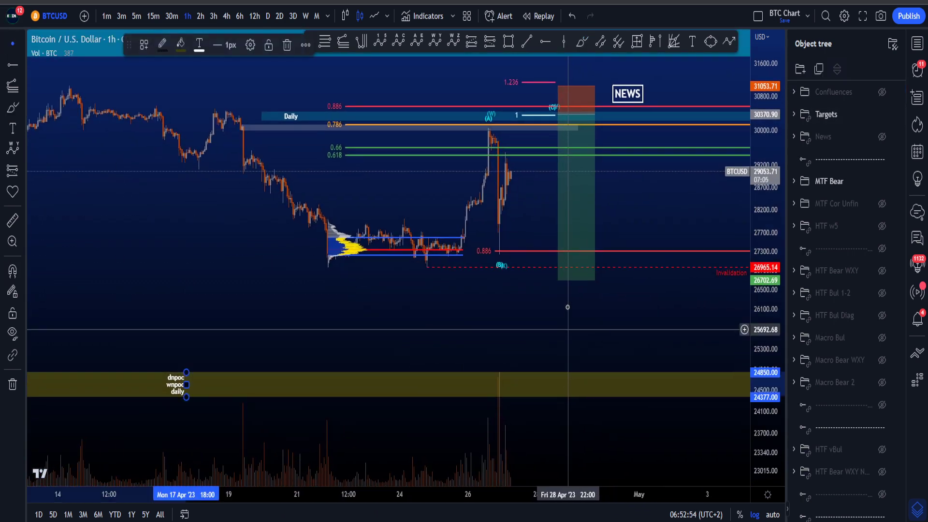
Extend the short position's profit target down to about 24916.89, just above the yellow dnpoc, wnpoc, daily zone.
left_click_drag(559, 280, 563, 374)
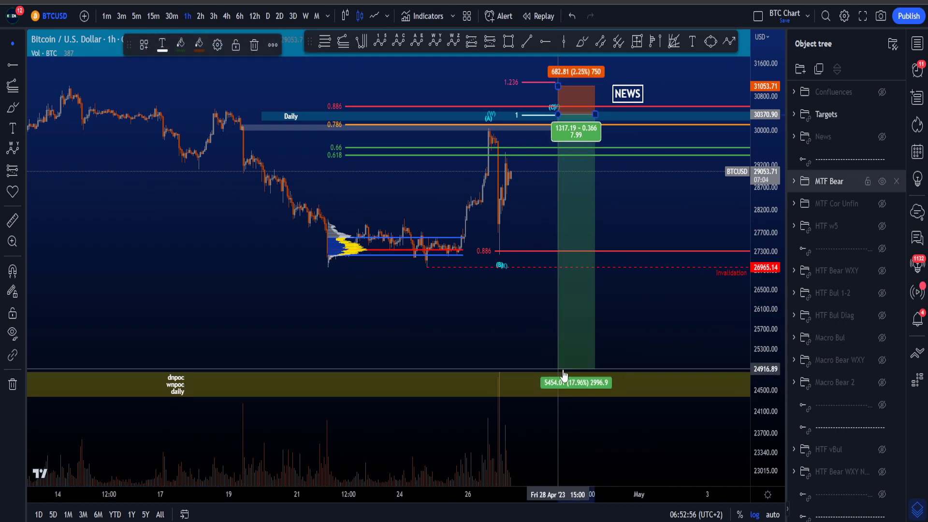
left_click(540, 380)
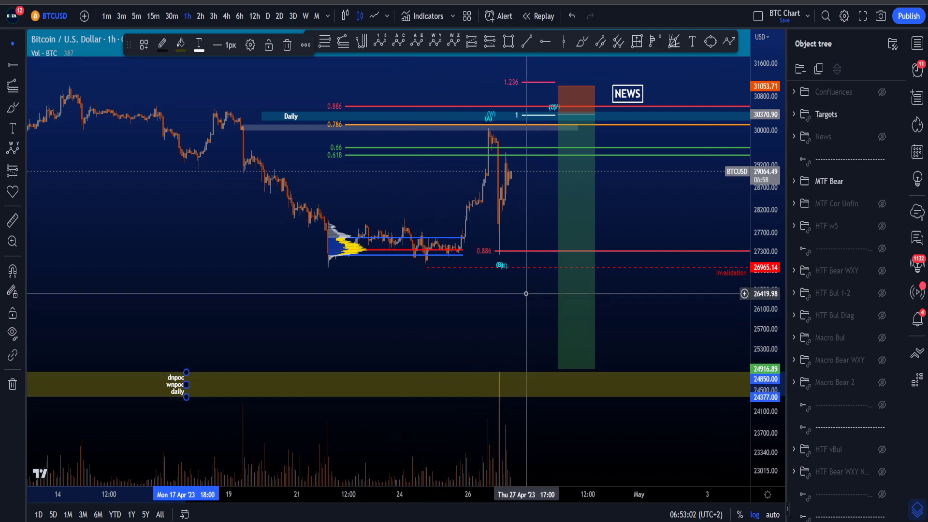
left_click_drag(526, 293, 616, 344)
scroll(621, 348, "up", 2)
left_click_drag(765, 369, 764, 348)
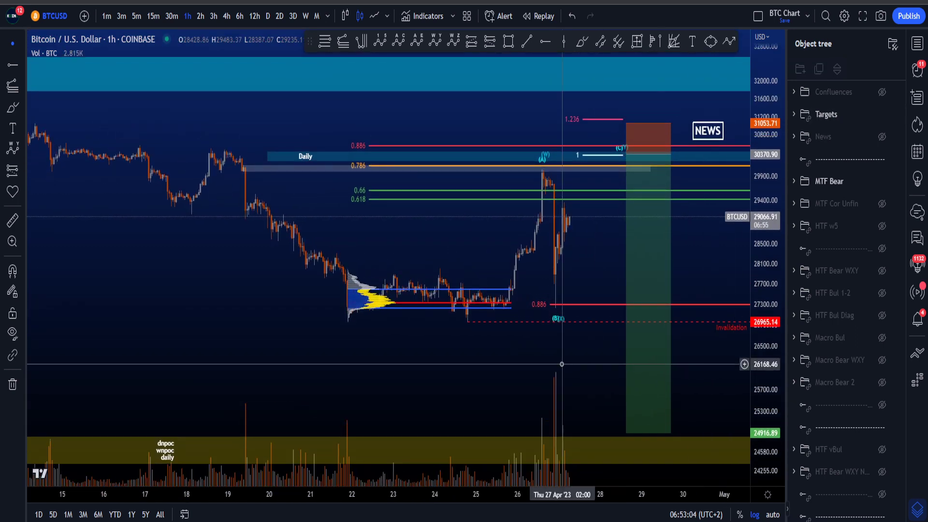
left_click_drag(569, 360, 536, 356)
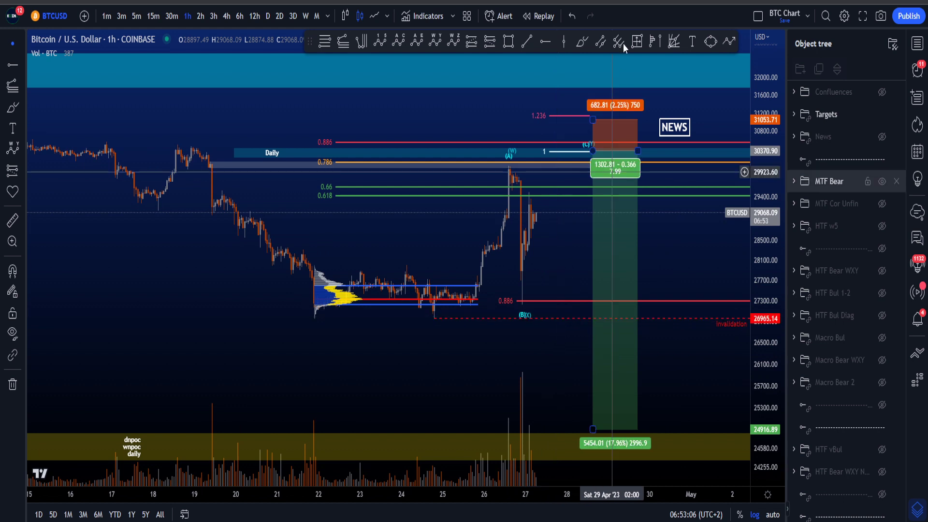
Circle the 25 April low at the start of the invalidation line with the brush and delete the stroke.
left_click(583, 41)
left_click_drag(447, 311, 448, 313)
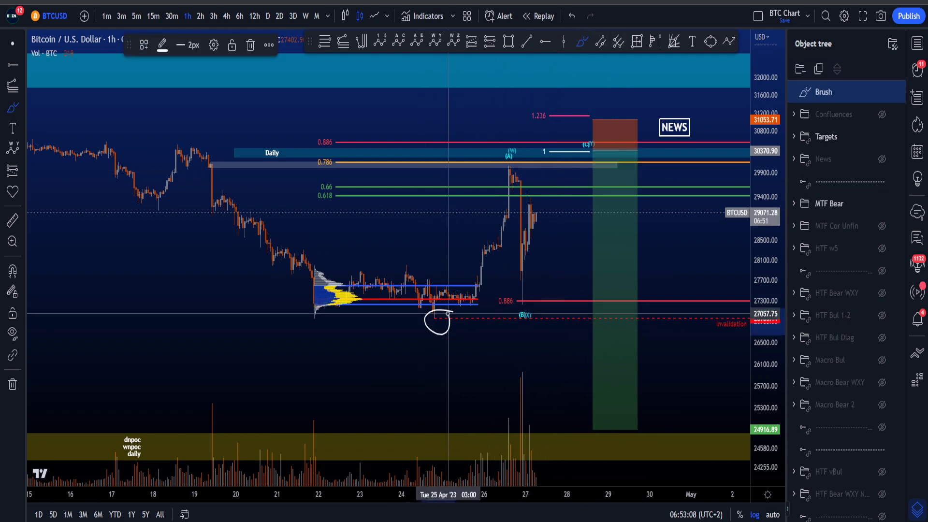
key("Delete")
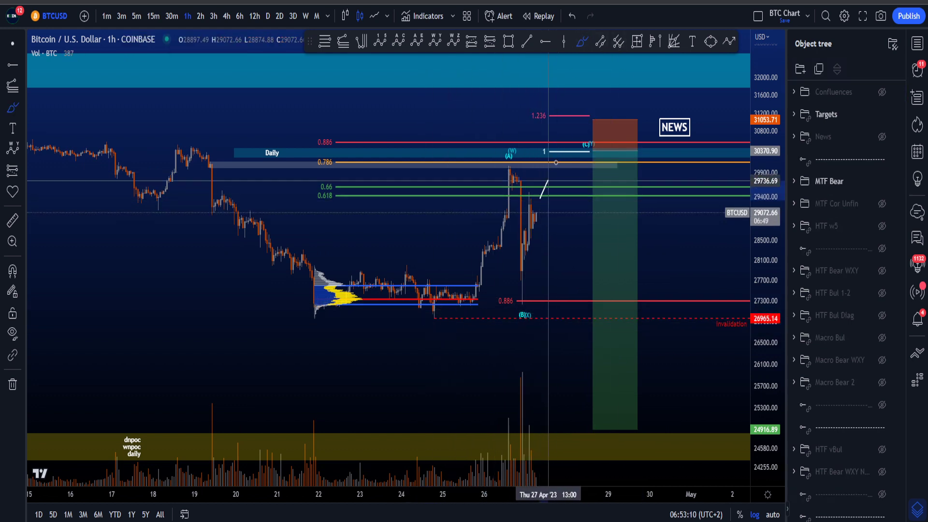
Brush a rise from the current price to the 0.786 level and mark that level near (A), deleting the strokes.
mouse_move(556, 162)
left_mouse_down()
mouse_move(564, 147)
mouse_move(497, 162)
mouse_move(534, 166)
left_mouse_up()
key("Delete")
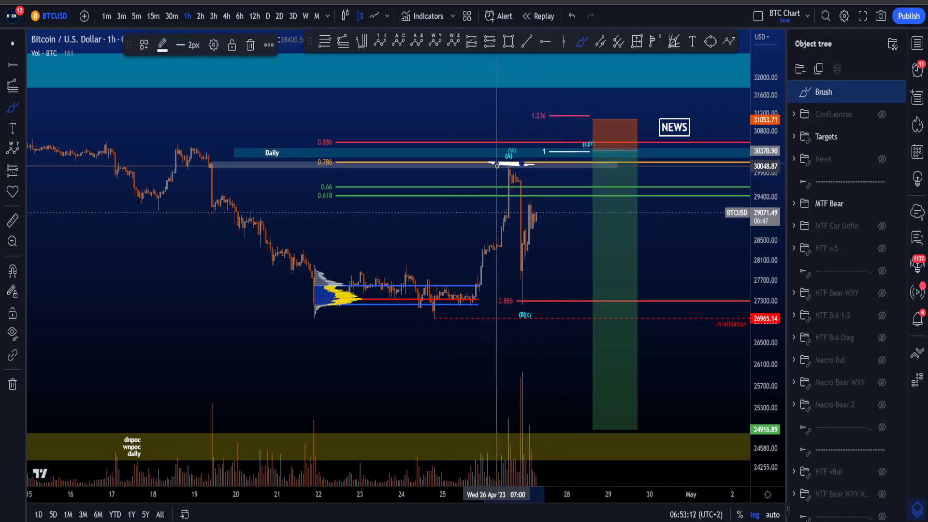
key("Delete")
Circle the 25 April low once more with the brush and undo the stroke.
left_click_drag(443, 312, 441, 314)
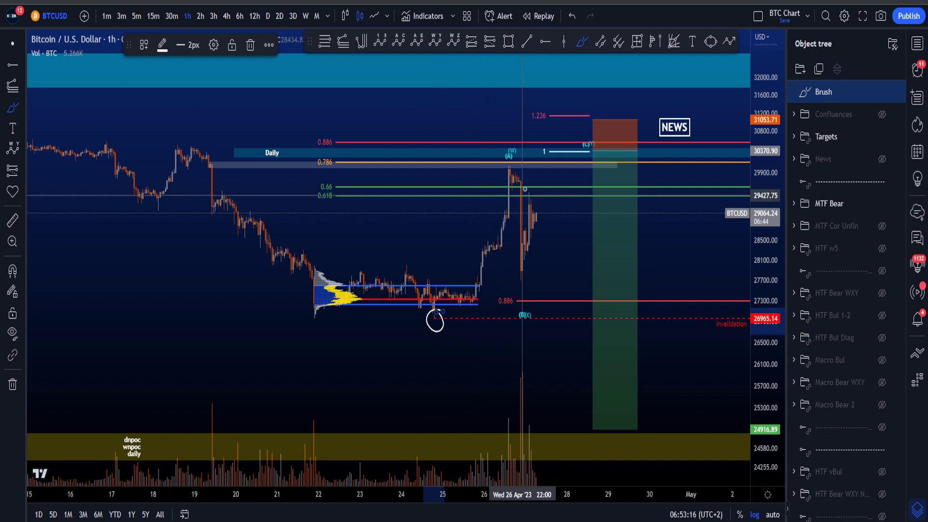
key("ctrl+z")
key("ctrl+z")
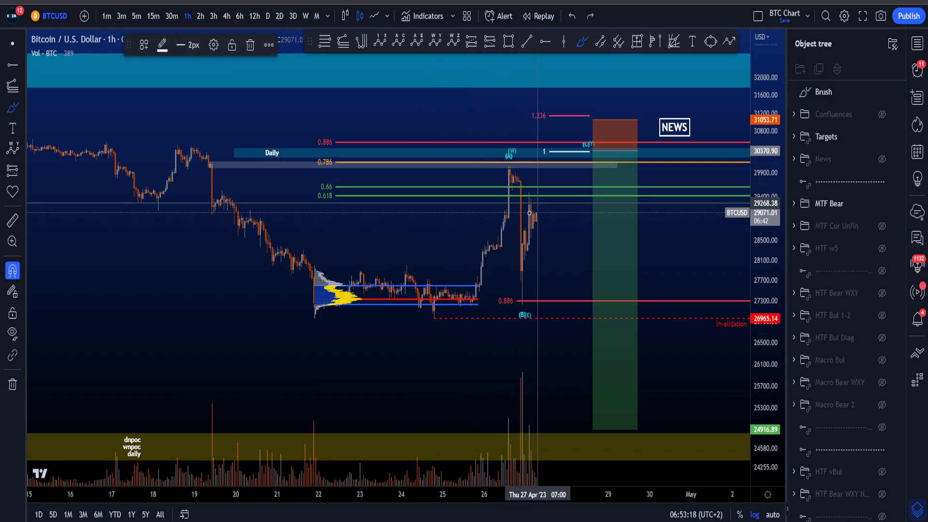
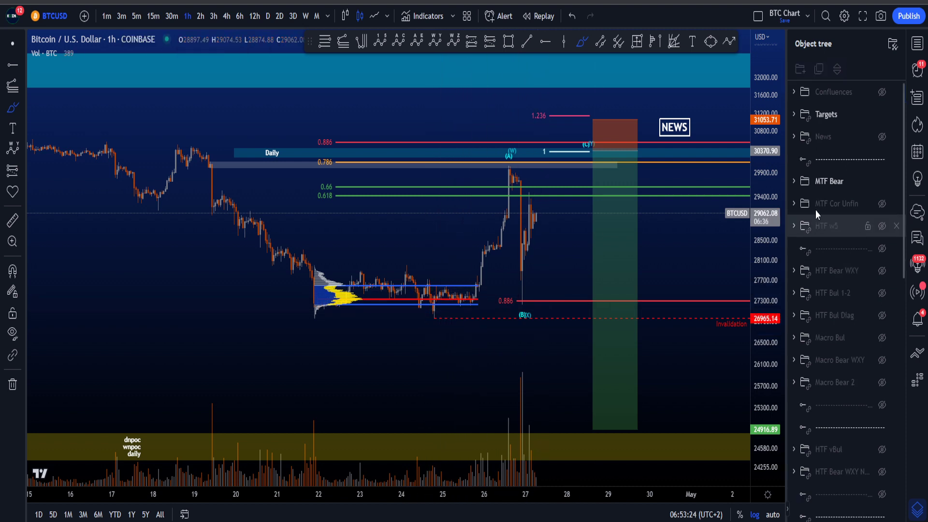
Brush around the NEWS label and place a vertical line just after the current price, deleting both.
left_click_drag(697, 116, 693, 124)
key("Delete")
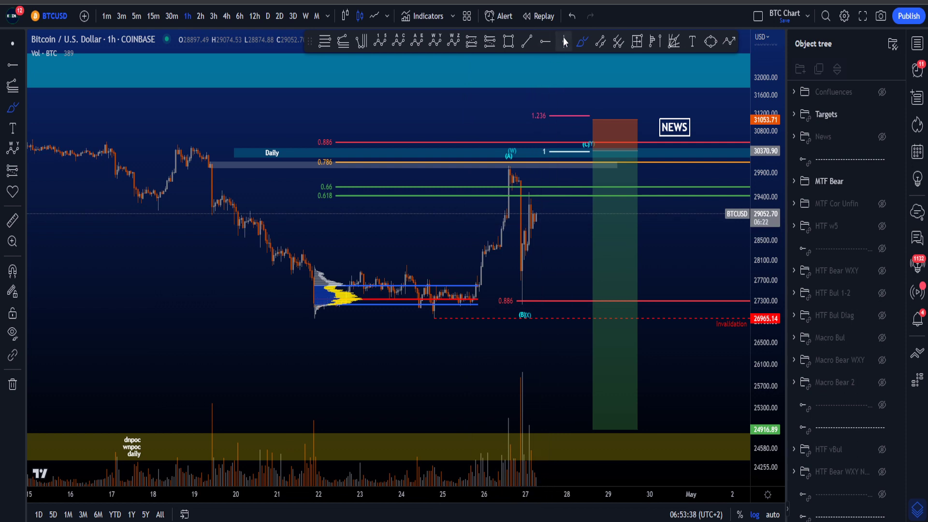
left_click(550, 206)
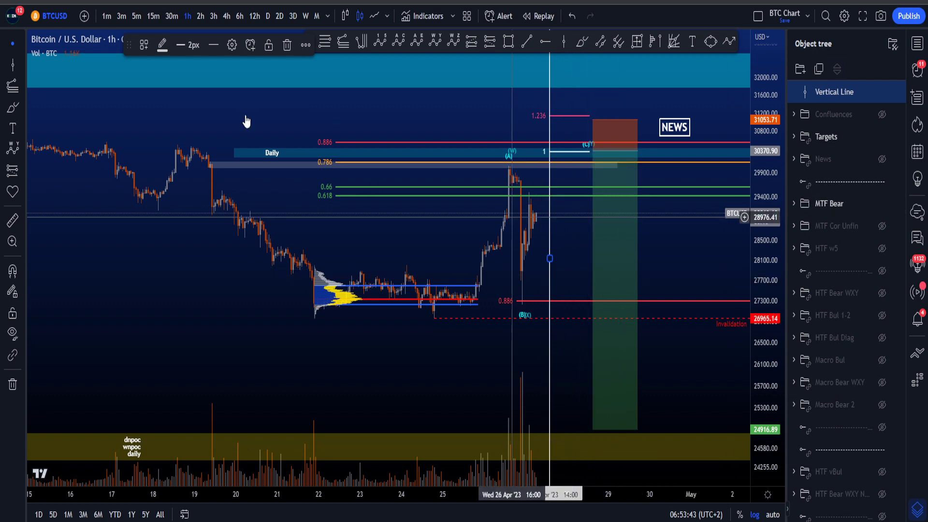
key("Delete")
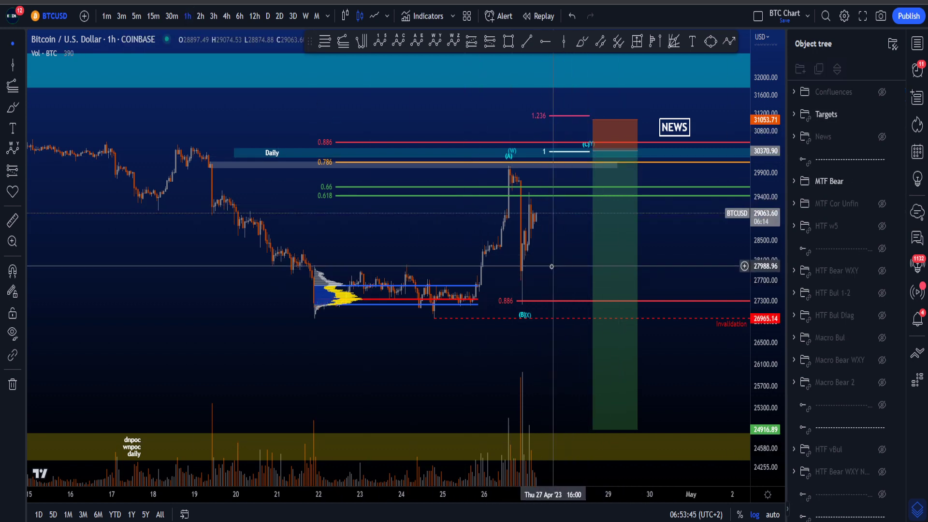
Hide the MTF Bear drawing group and show the MTF Cor Unfin group.
left_click(881, 183)
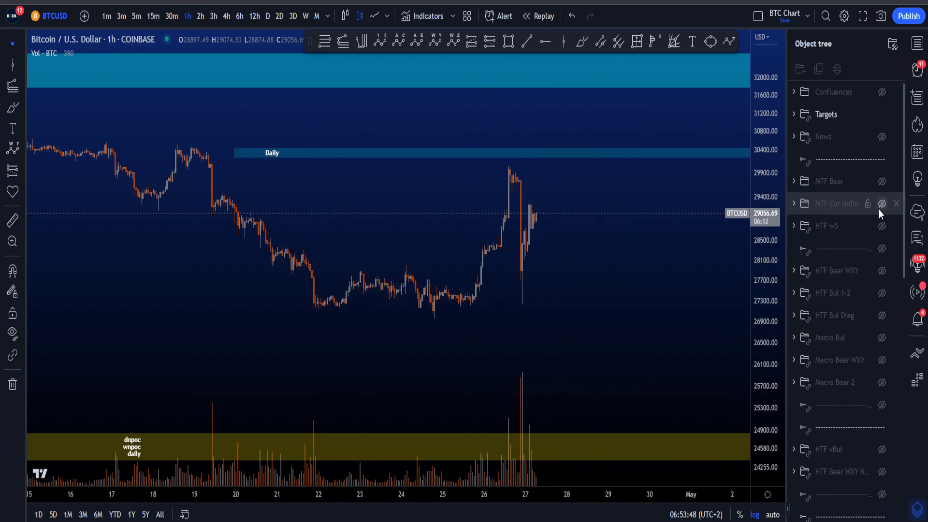
left_click(882, 205)
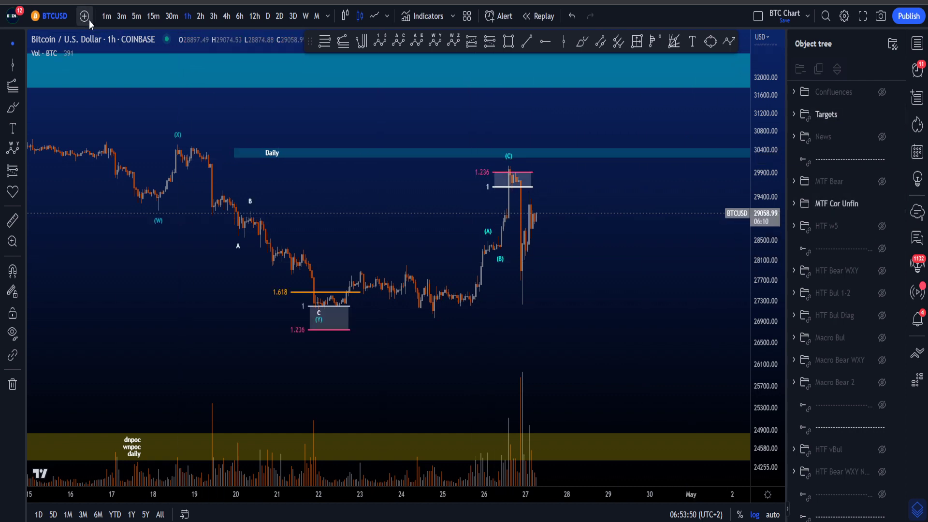
scroll(607, 283, "down", 2)
Brush the decline from the 14 April high down to the (Y) low and undo the strokes.
left_click(583, 42)
mouse_move(116, 101)
left_mouse_down()
mouse_move(415, 357)
mouse_move(134, 116)
mouse_move(127, 184)
mouse_move(223, 210)
mouse_move(245, 143)
mouse_move(314, 206)
mouse_move(380, 312)
mouse_move(342, 305)
mouse_move(398, 334)
mouse_move(397, 315)
left_mouse_up()
key("ctrl+z")
key("ctrl+z")
key("ctrl+z")
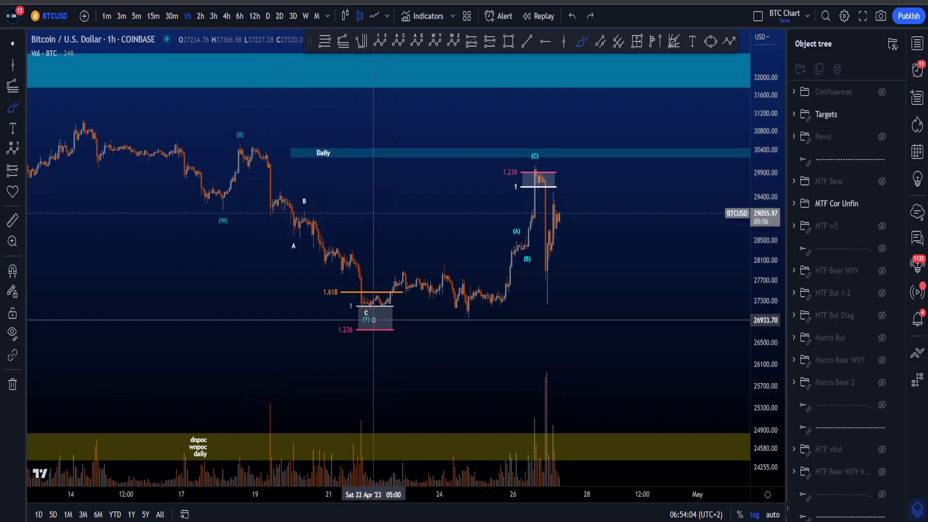
Brush the fall from (X) to (Y) and circle the (Y) target box and 1.618 line, undoing each stroke.
mouse_move(248, 146)
left_mouse_down()
mouse_move(307, 251)
mouse_move(361, 313)
mouse_move(347, 316)
mouse_move(391, 301)
left_mouse_up()
key("ctrl+z")
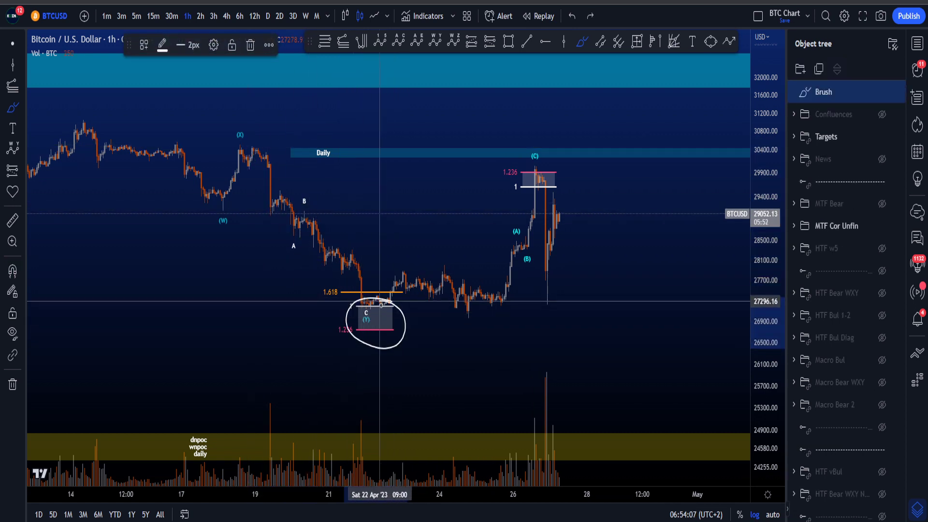
key("ctrl+z")
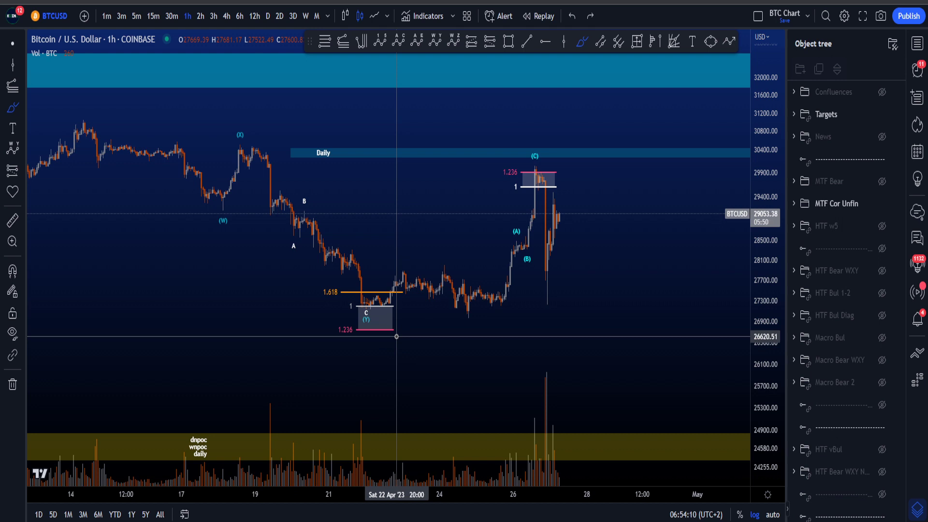
mouse_move(410, 289)
left_mouse_down()
mouse_move(338, 274)
mouse_move(414, 312)
left_mouse_up()
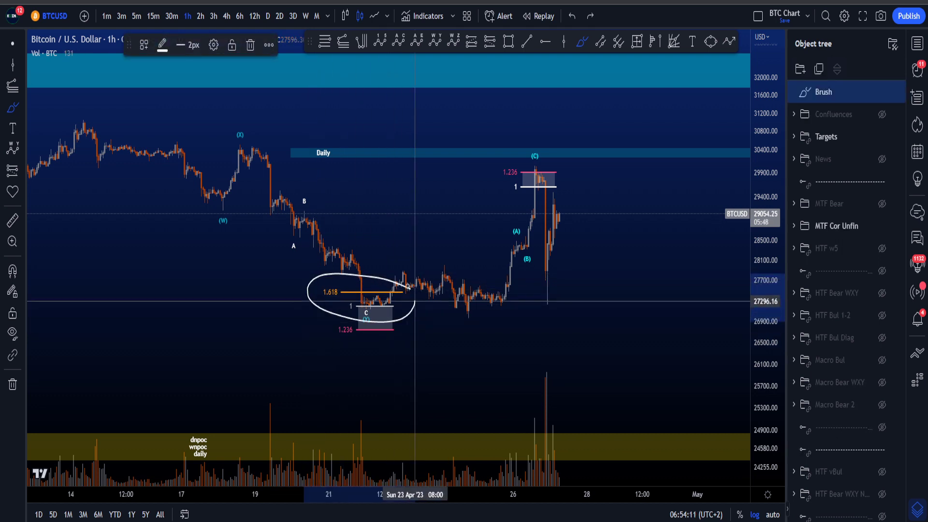
key("ctrl+z")
Trace the (W)-(X)-(Y) path from the 14 April high and mark the (Y) low, undoing both strokes.
mouse_move(84, 125)
left_mouse_down()
mouse_move(87, 116)
mouse_move(224, 206)
mouse_move(243, 142)
mouse_move(327, 265)
left_mouse_up()
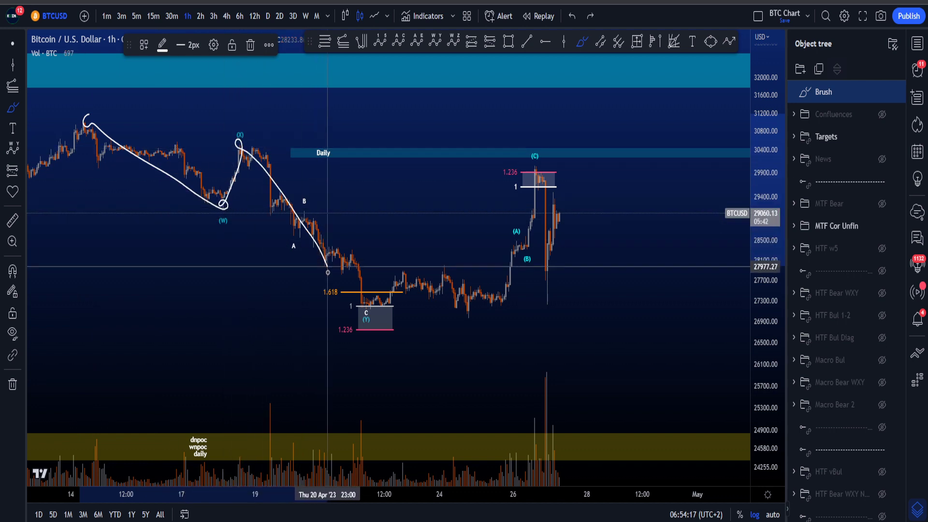
mouse_move(377, 312)
left_mouse_down()
mouse_move(371, 274)
mouse_move(340, 304)
mouse_move(357, 318)
mouse_move(369, 292)
mouse_move(407, 307)
left_mouse_up()
key("ctrl+z")
key("ctrl+z")
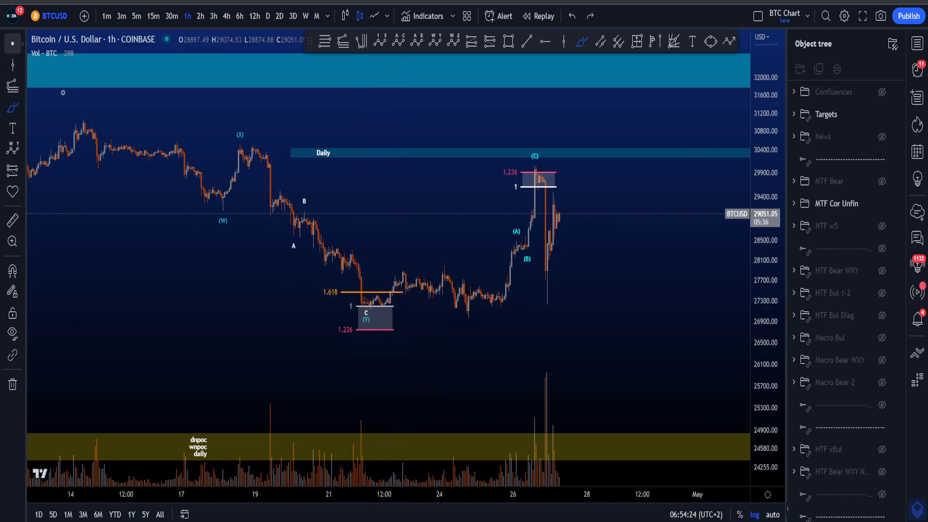
Brush a stroke near the 25 April low and another along the first drop from the 14 April high, undoing both.
left_click_drag(456, 340, 412, 358)
scroll(447, 323, "down", 1)
left_click(582, 42)
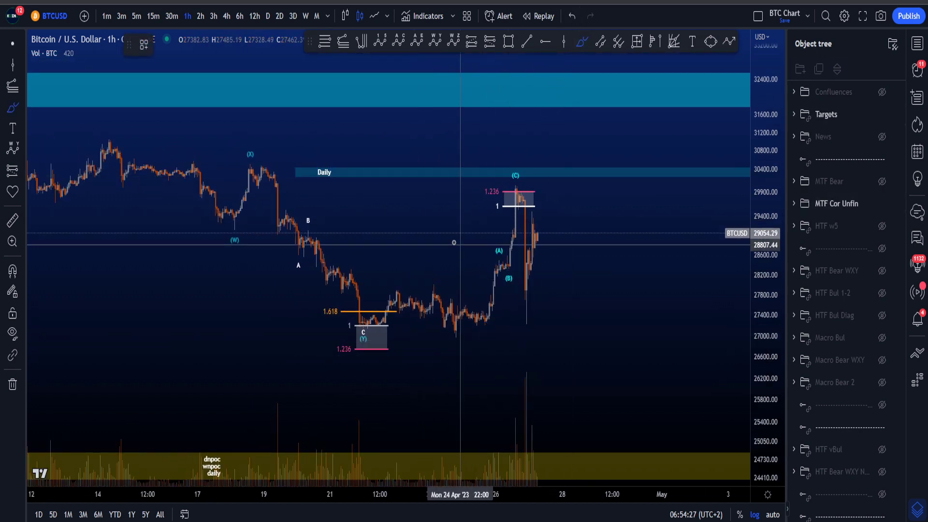
mouse_move(441, 326)
left_mouse_down()
mouse_move(529, 155)
mouse_move(518, 363)
left_mouse_up()
key("ctrl+z")
mouse_move(119, 125)
left_mouse_down()
mouse_move(394, 238)
mouse_move(156, 240)
mouse_move(207, 151)
left_mouse_up()
key("ctrl+z")
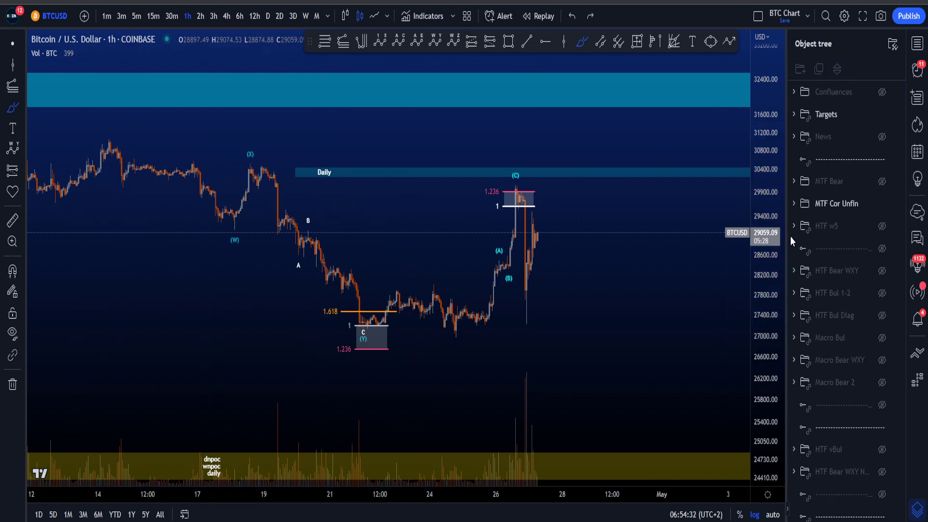
Brush downward from the 14 April high and trace a longer path from there to the current price, undoing the strokes.
mouse_move(106, 140)
left_mouse_down()
mouse_move(392, 295)
mouse_move(217, 283)
left_mouse_up()
key("ctrl+z")
mouse_move(115, 148)
left_mouse_down()
mouse_move(214, 249)
mouse_move(365, 347)
mouse_move(435, 257)
mouse_move(555, 253)
left_mouse_up()
key("ctrl+z")
key("ctrl+z")
Brush an up-down-up path from (Y) to the upper blue zone and a loop around the (C) wave, undoing both.
mouse_move(359, 329)
left_mouse_down()
mouse_move(516, 178)
mouse_move(636, 127)
left_mouse_up()
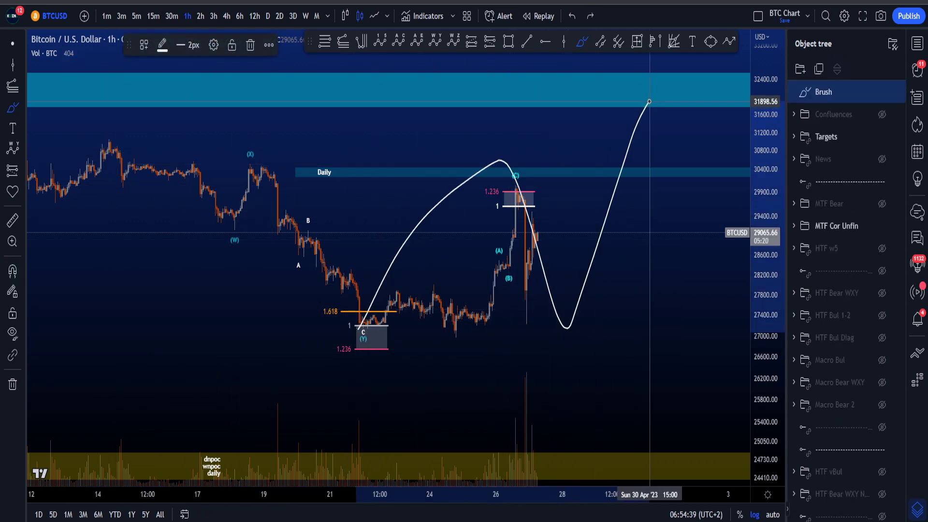
key("ctrl+z")
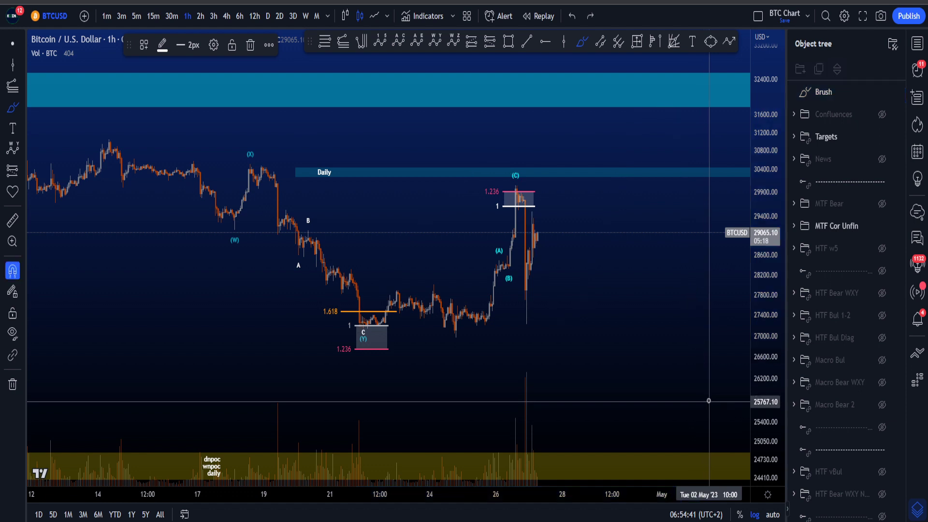
left_click_drag(615, 326, 582, 332)
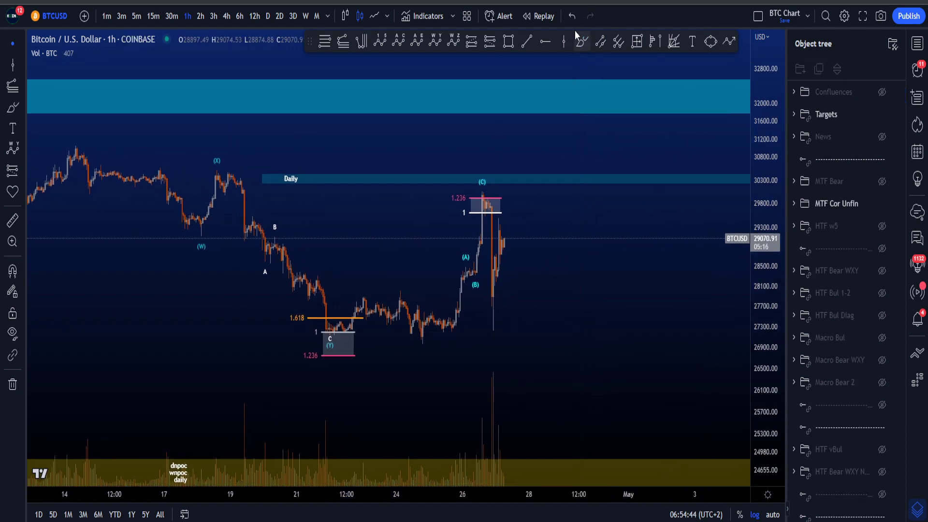
left_click_drag(455, 305, 503, 181)
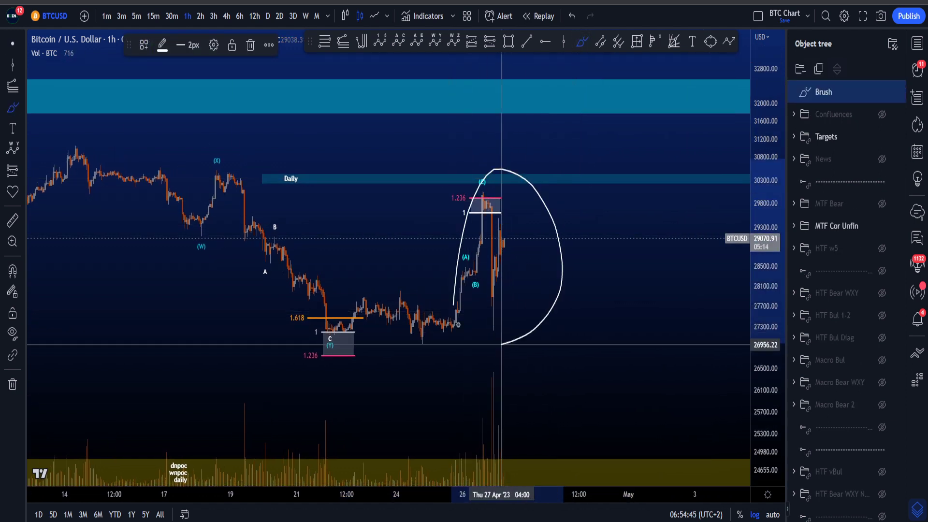
key("ctrl+z")
Brush a fall from the current price toward the yellow zone and another stroke beyond the (C) high, undoing both.
mouse_move(503, 232)
left_mouse_down()
mouse_move(524, 183)
mouse_move(563, 245)
mouse_move(610, 407)
left_mouse_up()
mouse_move(533, 172)
left_mouse_down()
mouse_move(590, 87)
mouse_move(645, 257)
left_mouse_up()
key("ctrl+z")
key("ctrl+z")
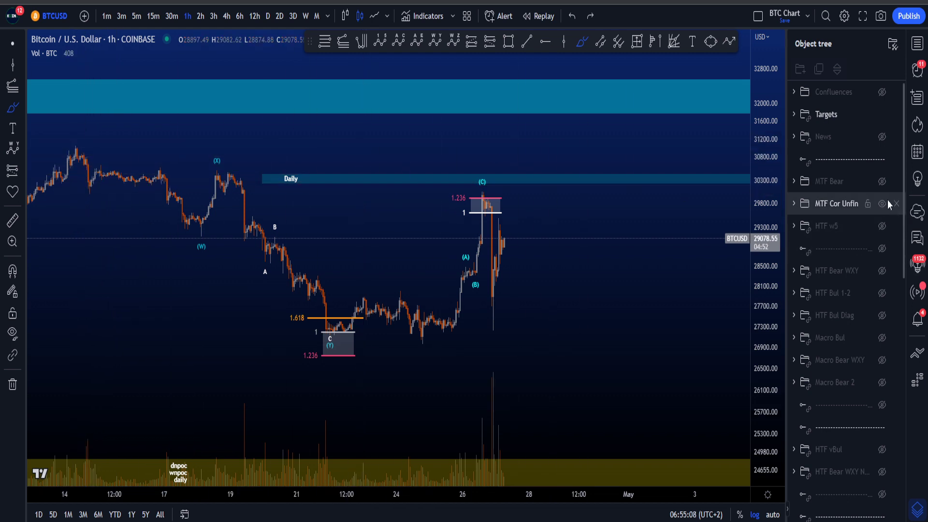
Hide the MTF Cor Unfin drawing group and show the HTF w5 group.
left_click(882, 226)
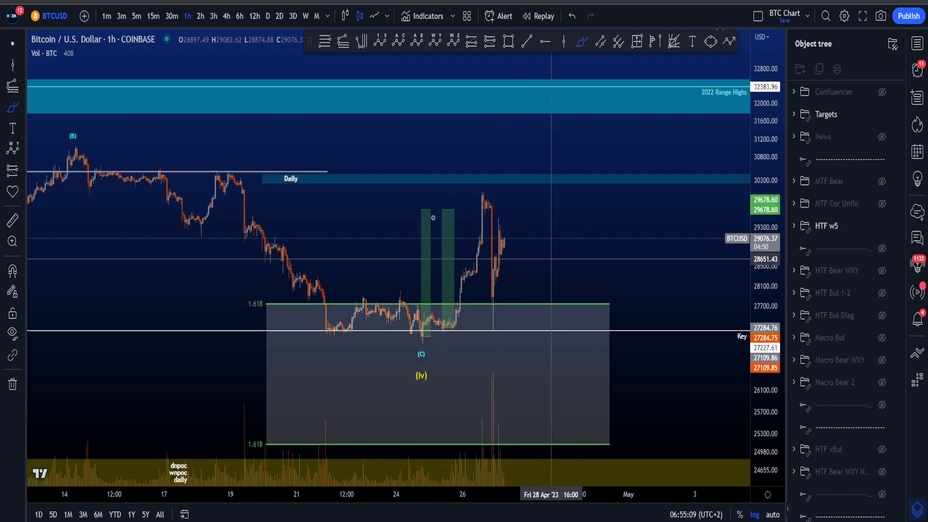
scroll(204, 87, "down", 1)
left_click(9, 48)
mouse_move(639, 274)
left_mouse_down()
mouse_move(658, 264)
mouse_move(640, 268)
left_mouse_up()
scroll(605, 255, "up", 3)
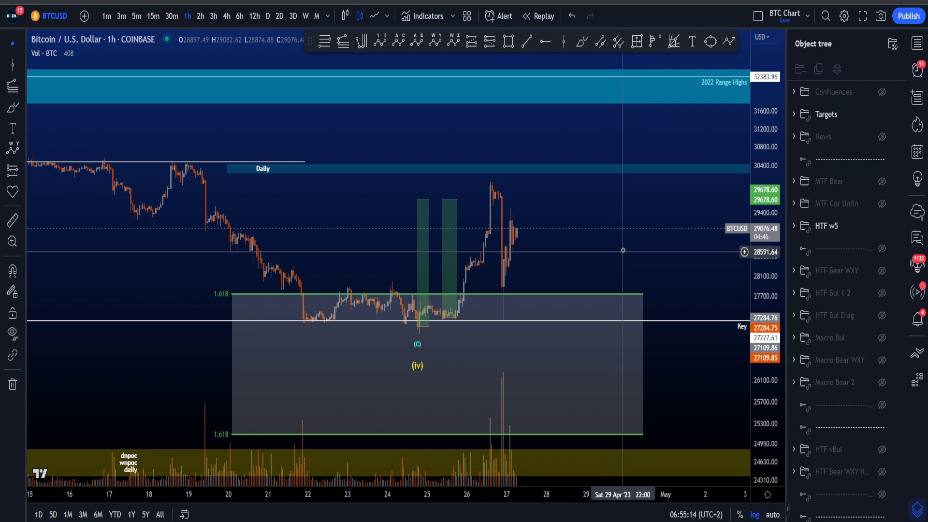
Circle the 26 April high with the brush and undo the stroke.
left_click(582, 42)
left_click_drag(501, 180, 494, 177)
key("ctrl+z")
Circle the lows at the entries of the two green long positions above (iv) and undo the stroke.
scroll(460, 303, "up", 3)
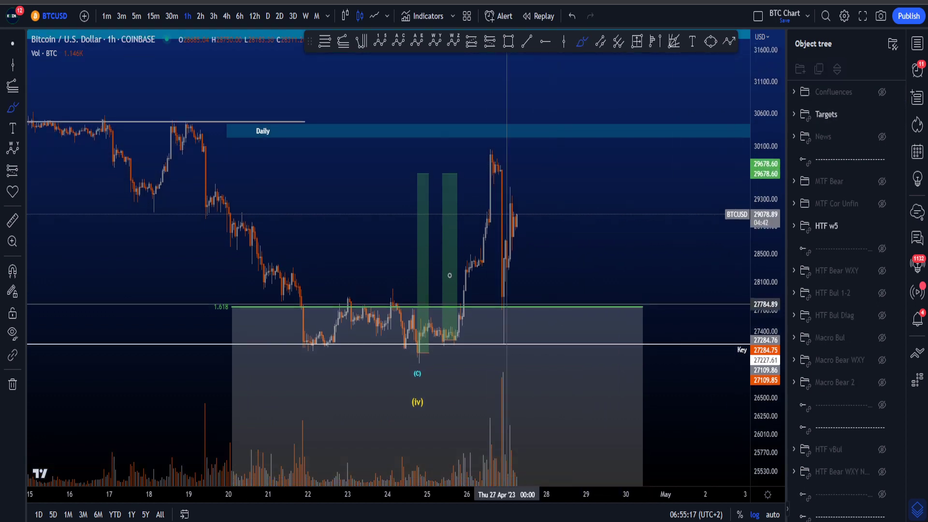
mouse_move(484, 344)
left_mouse_down()
mouse_move(375, 334)
mouse_move(464, 339)
left_mouse_up()
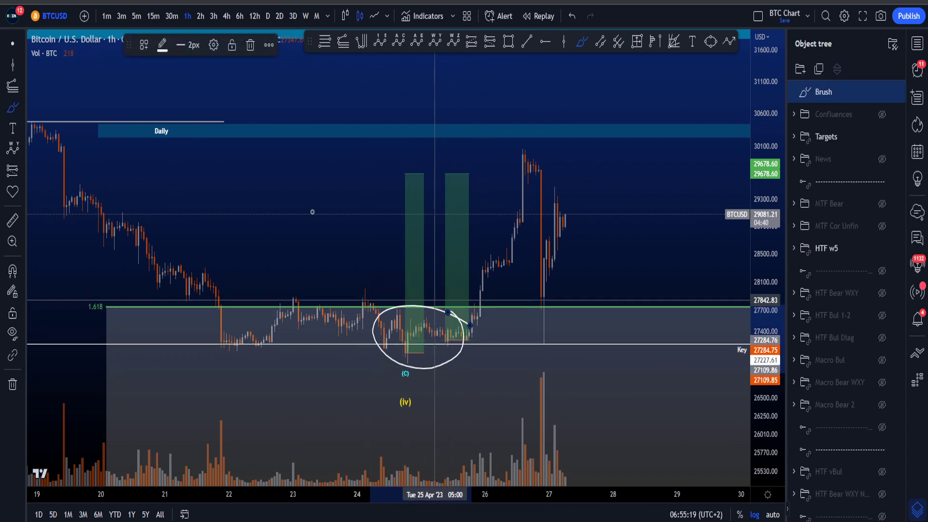
key("ctrl+z")
key("Escape")
left_click_drag(609, 255, 587, 246)
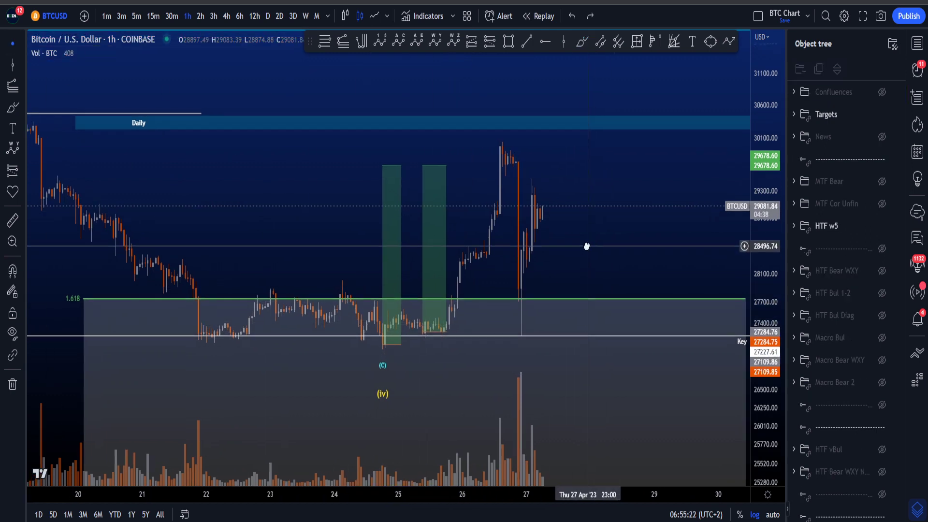
Circle the long position entries again and brush the rise from there to the 26 April high, undoing both strokes.
mouse_move(457, 323)
left_mouse_down()
mouse_move(406, 311)
mouse_move(420, 303)
left_mouse_up()
key("ctrl+z")
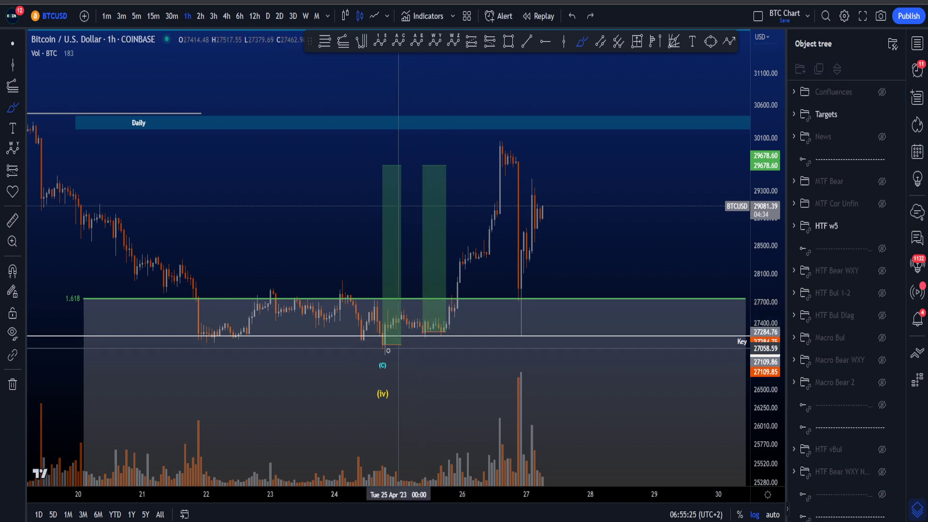
mouse_move(405, 337)
left_mouse_down()
mouse_move(397, 340)
mouse_move(430, 323)
mouse_move(503, 132)
left_mouse_up()
key("ctrl+z")
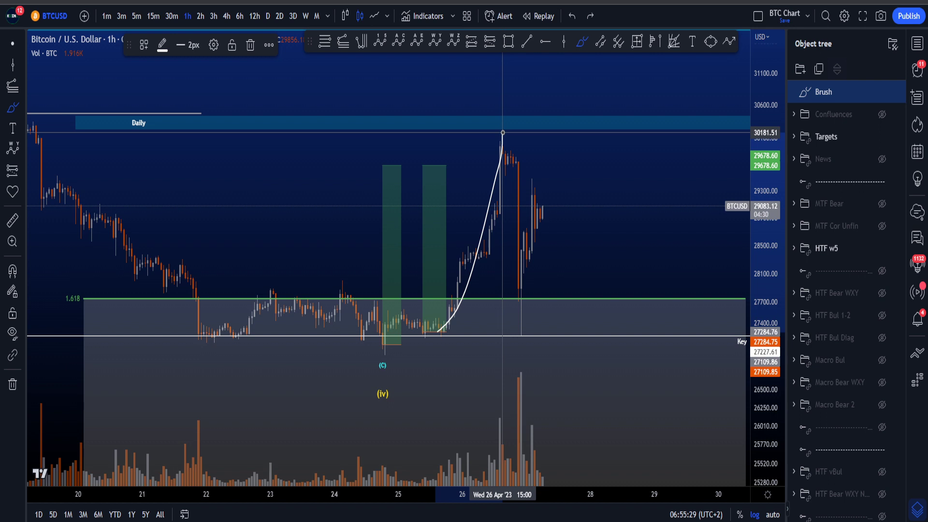
Undo the brushed rise to the 26 April high, and brush over the lows beneath the green long positions, undoing that stroke too.
key("ctrl+z")
key("ctrl+y")
key("ctrl+z")
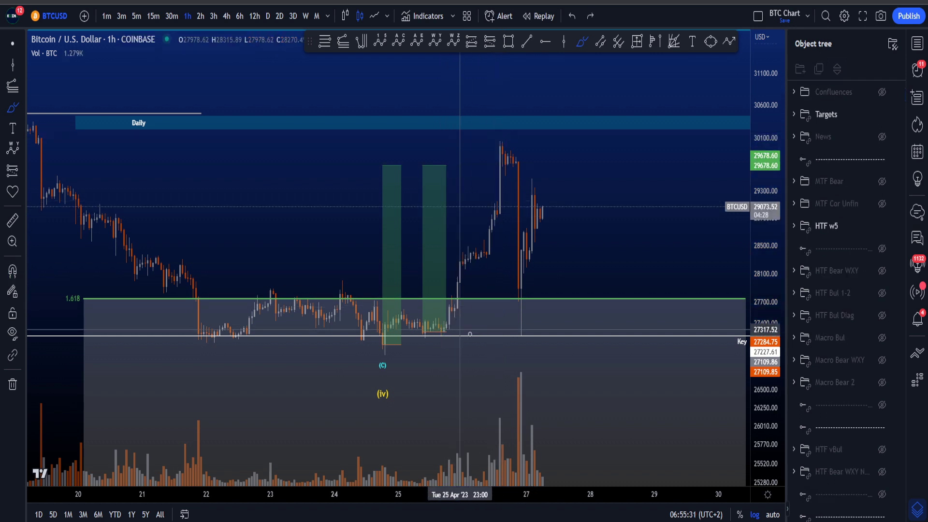
left_click_drag(367, 324, 467, 332)
key("ctrl+z")
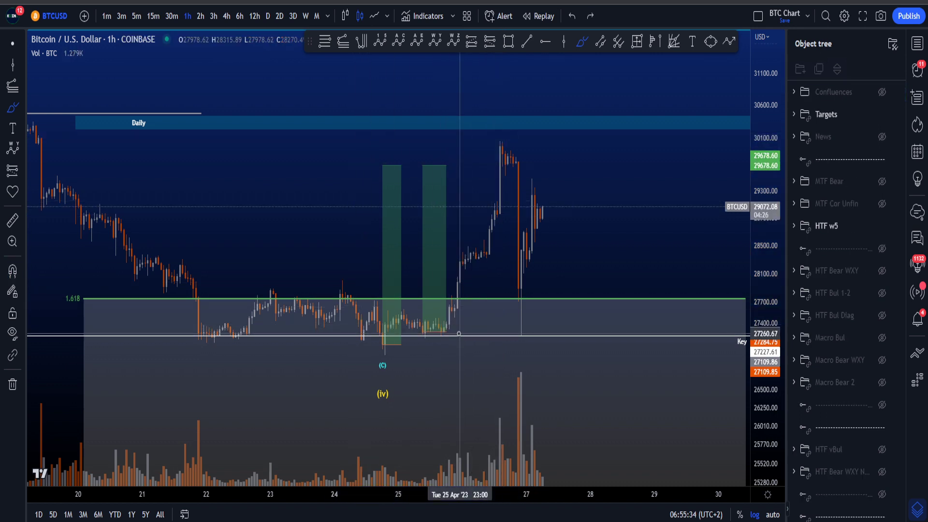
Brush over the rally legs from late 25 April up to the 26 April high, undoing the strokes between attempts.
scroll(561, 274, "up", 3)
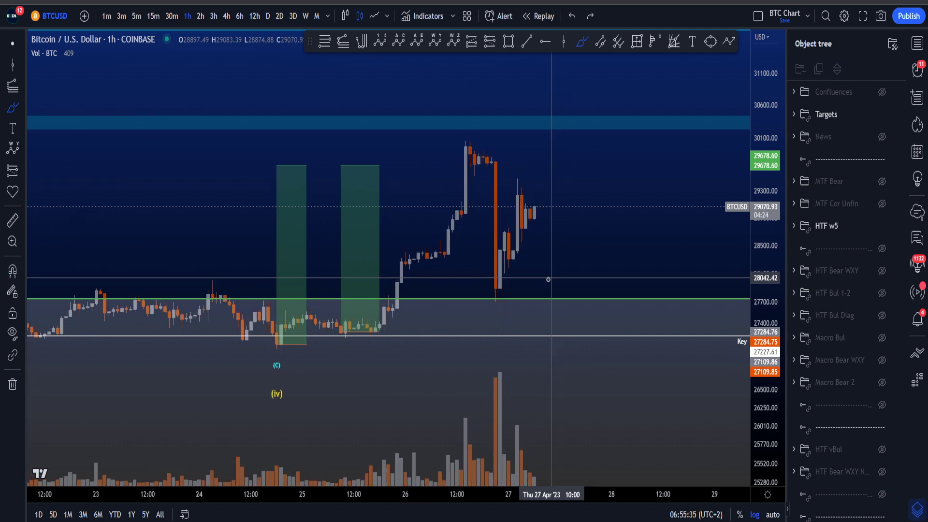
scroll(446, 299, "down", 1)
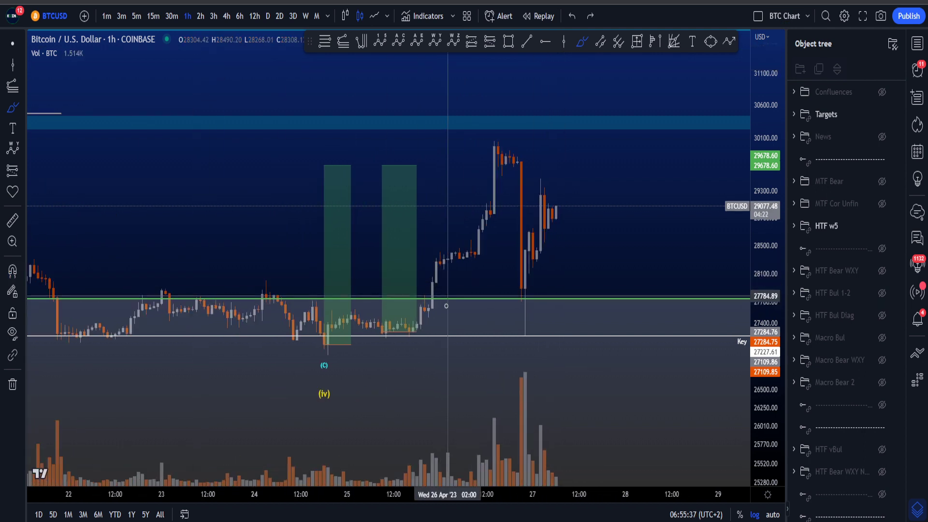
left_click_drag(440, 311, 498, 149)
key("ctrl+z")
mouse_move(430, 315)
left_mouse_down()
mouse_move(467, 262)
mouse_move(506, 141)
left_mouse_up()
key("ctrl+z")
mouse_move(428, 317)
left_mouse_down()
mouse_move(452, 230)
mouse_move(490, 198)
mouse_move(503, 116)
left_mouse_up()
key("ctrl+z")
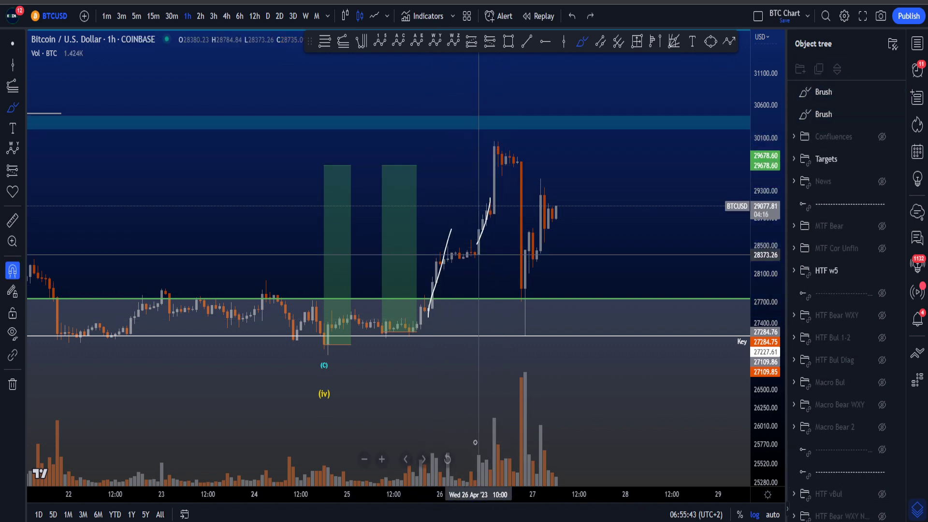
Brush a rising curve over the 26 April volume bars, and undo the remaining strokes.
left_click_drag(464, 438, 497, 383)
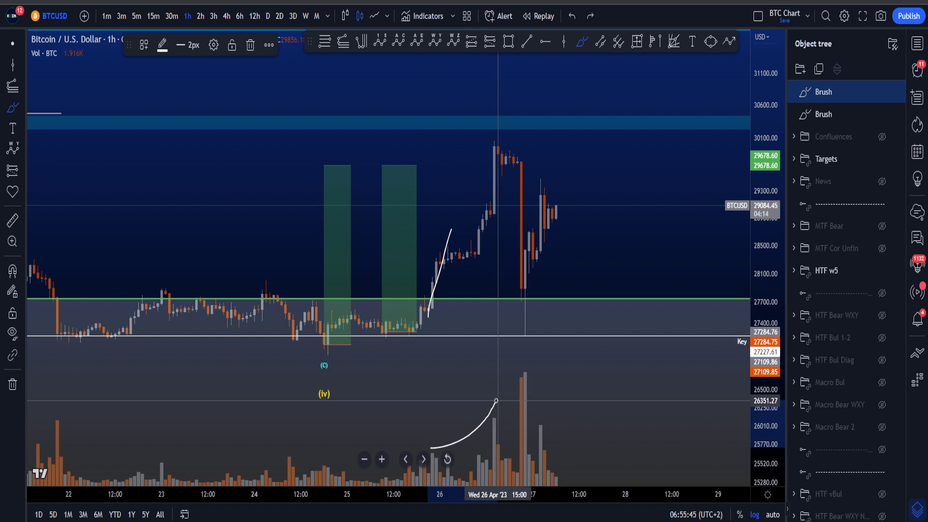
key("ctrl+z")
key("ctrl+z")
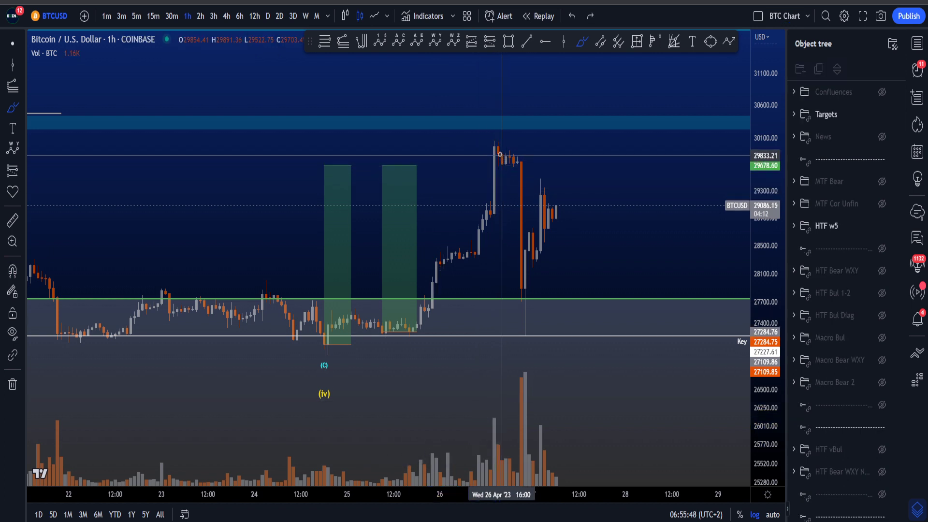
Brush a shallow dip and rally from the 26 April high through the Daily zone, plus a falling line over the volume that is undone.
mouse_move(500, 144)
left_mouse_down()
mouse_move(554, 179)
mouse_move(579, 98)
left_mouse_up()
left_click_drag(494, 414, 572, 439)
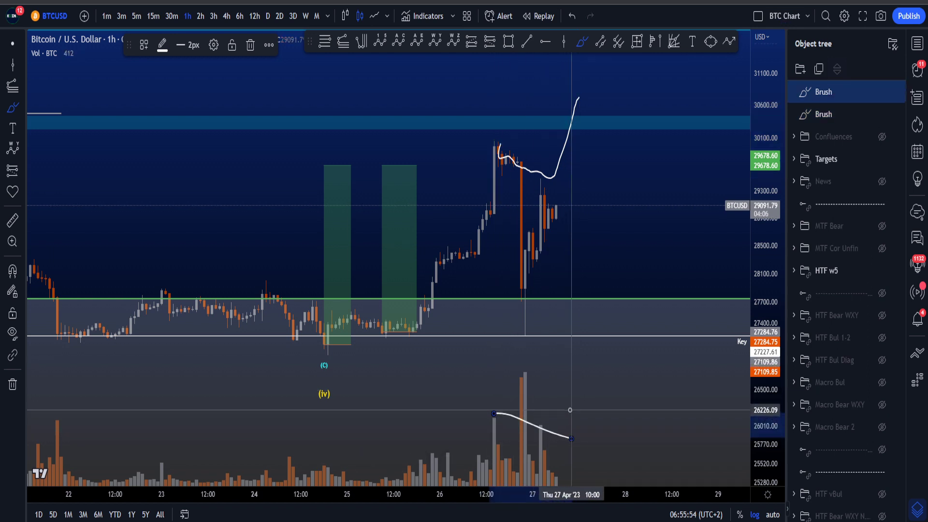
key("ctrl+z")
Brush the late 25 April rally leg and mark the small pause at its start, undoing all strokes including the projected path.
left_click_drag(425, 326, 444, 255)
key("ctrl+z")
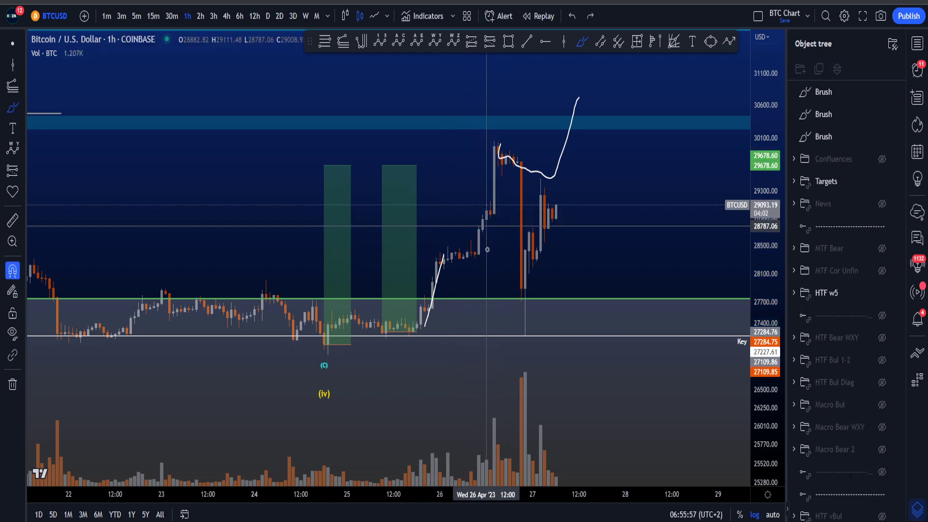
key("ctrl+z")
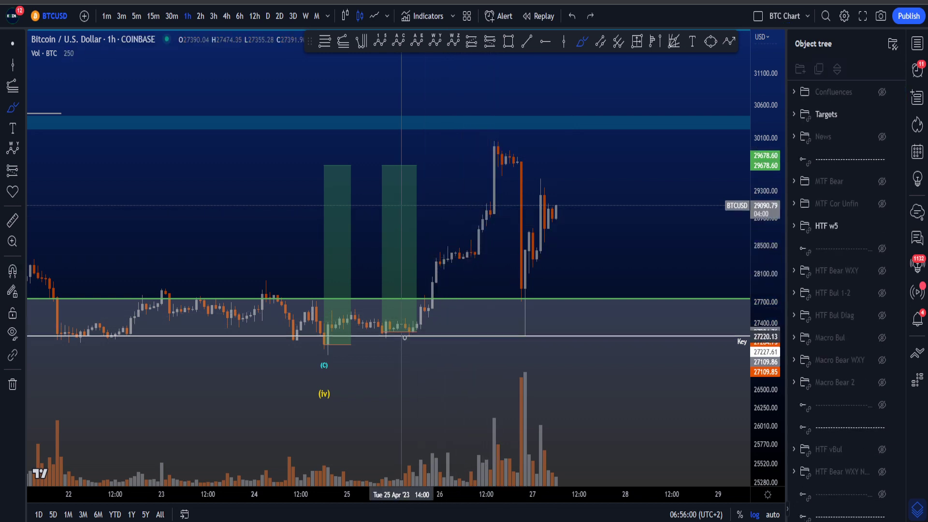
left_click_drag(421, 318, 447, 307)
key("ctrl+z")
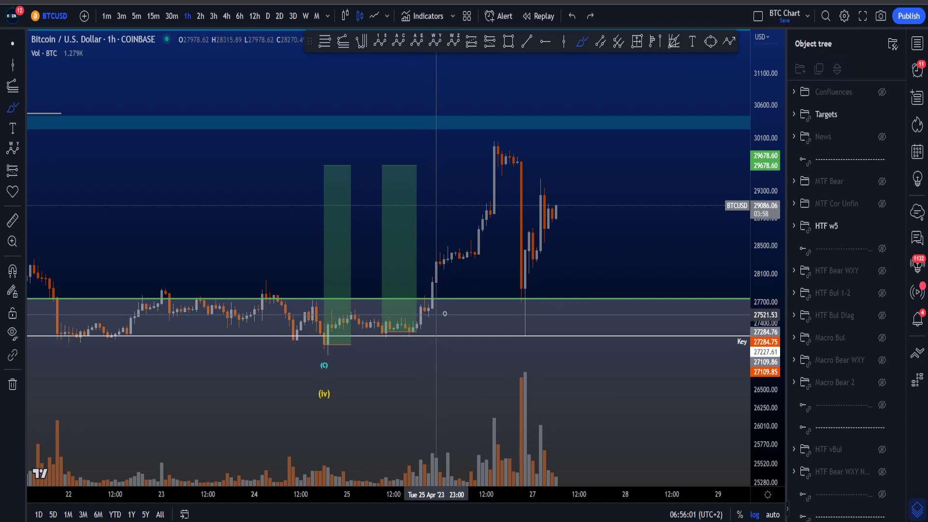
left_click_drag(428, 325, 450, 260)
key("ctrl+z")
left_click_drag(419, 317, 437, 317)
key("ctrl+z")
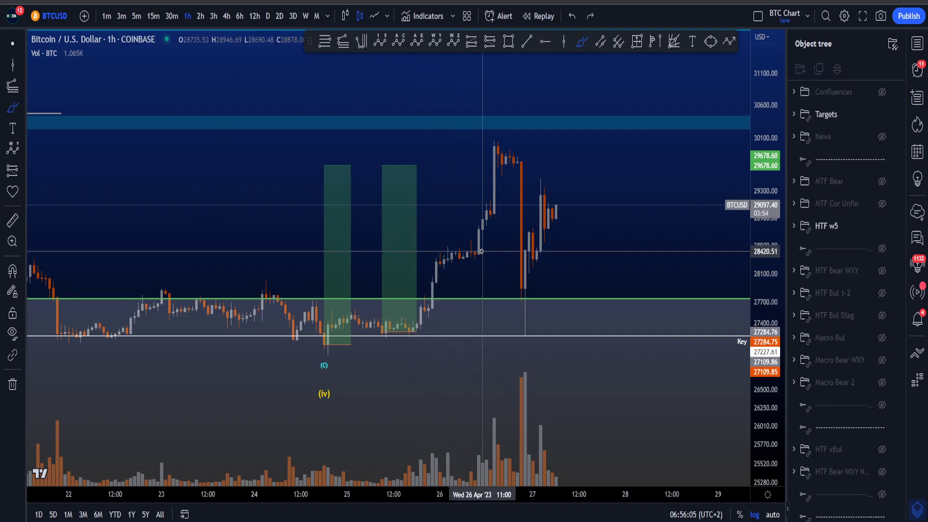
Mark the two price pauses within the 26 April rally with short horizontal brush strokes, undoing each one.
key("ctrl+z")
left_click_drag(459, 271, 493, 253)
key("ctrl+z")
left_click_drag(487, 213, 509, 212)
key("ctrl+z")
key("ctrl+z")
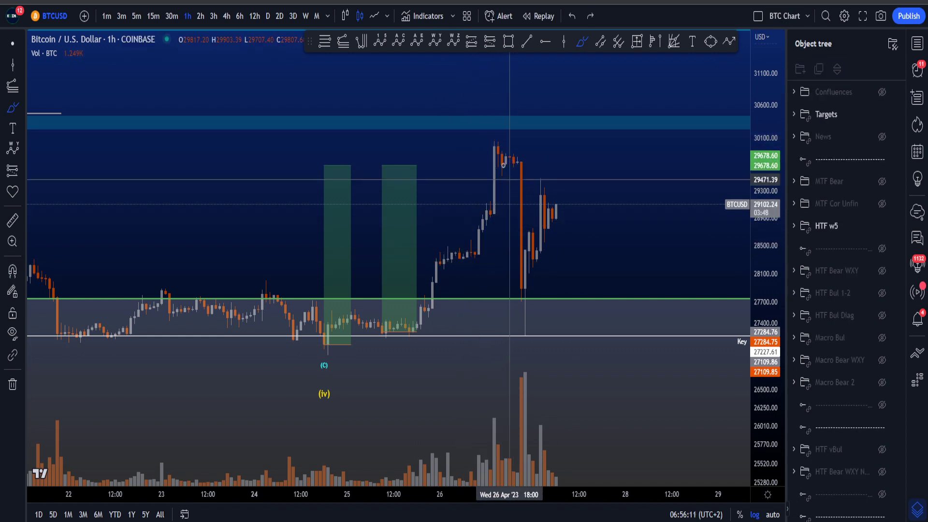
Brush a breakout from the post-high consolidation above the Daily zone and a falling line over the volume, undoing all strokes.
left_click_drag(514, 163, 552, 81)
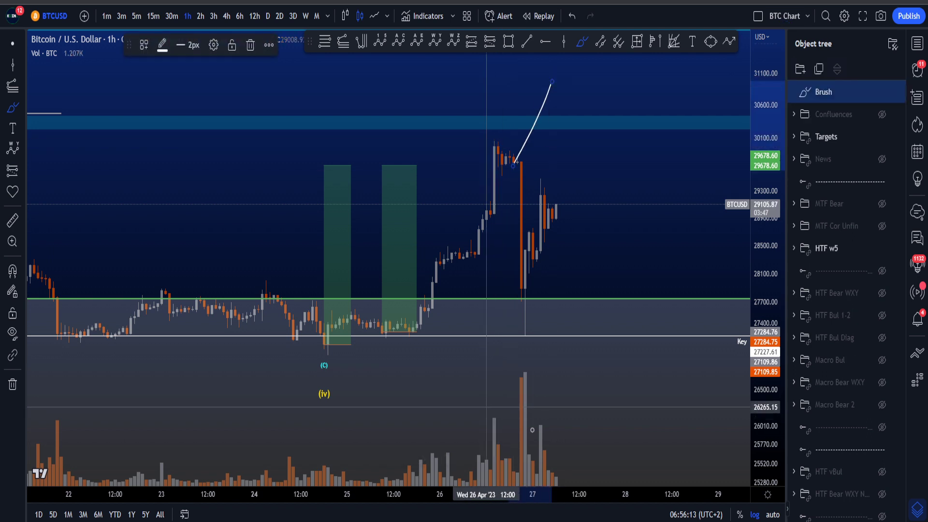
left_click_drag(488, 408, 570, 443)
key("ctrl+z")
key("ctrl+z")
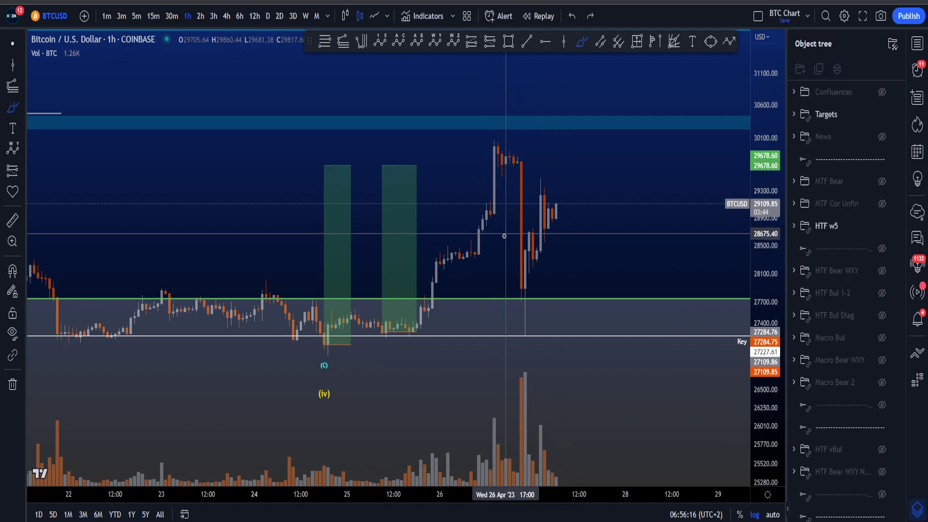
mouse_move(520, 157)
left_mouse_down()
mouse_move(537, 140)
mouse_move(539, 99)
left_mouse_up()
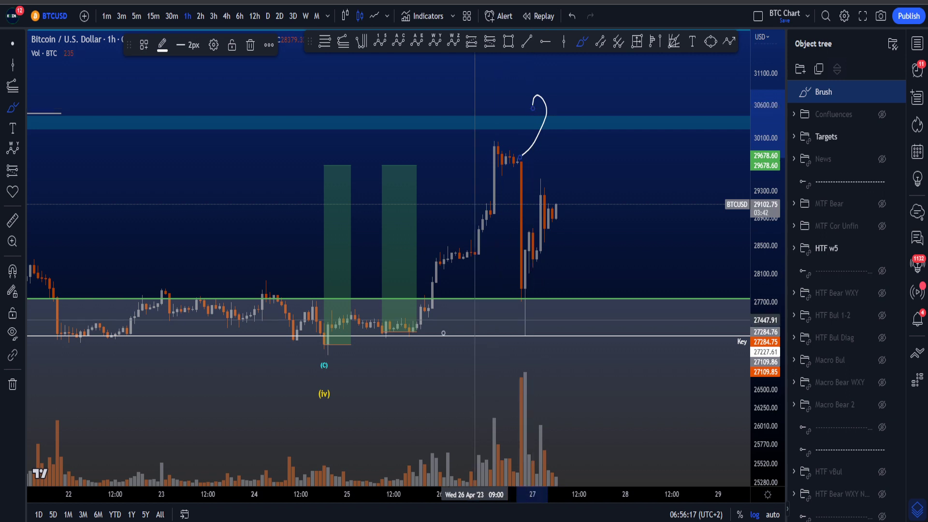
key("ctrl+z")
Brush along the second long entry and sketch an impulse path from the (C) low to above 31,000 on 28 April, undoing all strokes.
left_click_drag(380, 333, 439, 334)
key("ctrl+z")
mouse_move(325, 355)
left_mouse_down()
mouse_move(426, 311)
mouse_move(481, 177)
left_mouse_up()
key("ctrl+z")
mouse_move(329, 351)
left_mouse_down()
mouse_move(563, 93)
mouse_move(602, 220)
mouse_move(677, 53)
left_mouse_up()
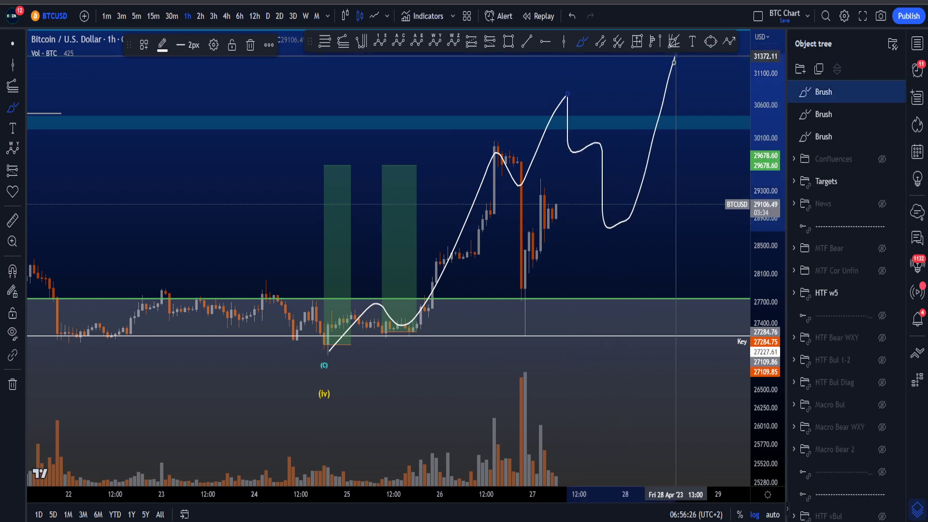
key("ctrl+z")
key("ctrl+z")
key("ctrl+z")
Brush a steepening upward curve and the individual rally legs of 25 and 26 April, undoing all strokes.
left_click_drag(416, 184, 552, 53)
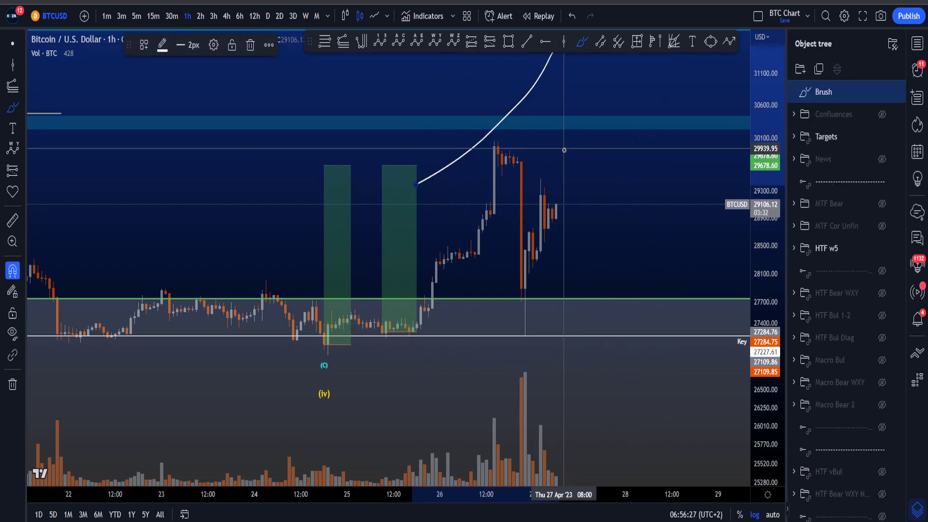
key("ctrl+z")
mouse_move(432, 305)
left_mouse_down()
mouse_move(451, 250)
mouse_move(494, 193)
left_mouse_up()
left_click_drag(502, 155, 503, 172)
key("ctrl+z")
key("ctrl+z")
key("ctrl+z")
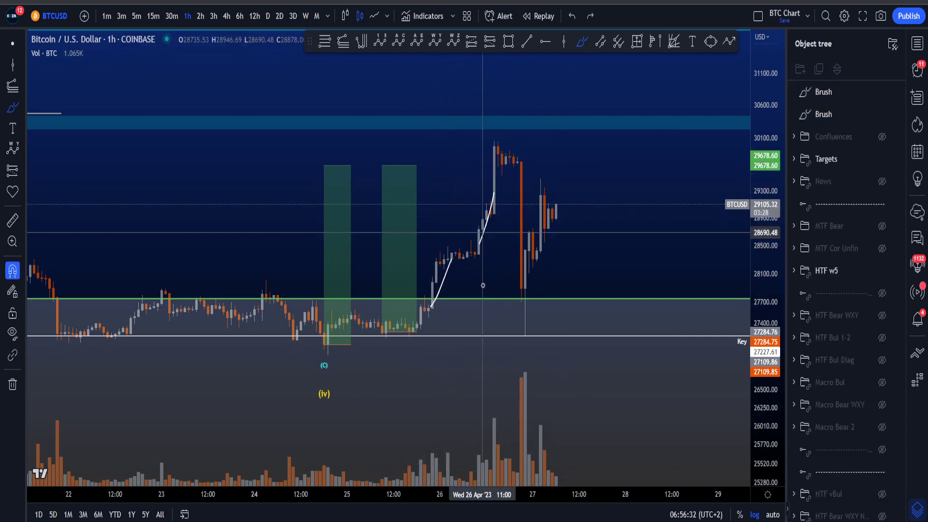
Mark the three successive pauses within the 25 to 26 April rally with horizontal brush strokes and clear all the marks.
left_click_drag(427, 315, 451, 303)
left_click_drag(459, 263, 493, 253)
left_click_drag(484, 218, 506, 218)
key("ctrl+z")
key("ctrl+z")
key("ctrl+z")
key("ctrl+z")
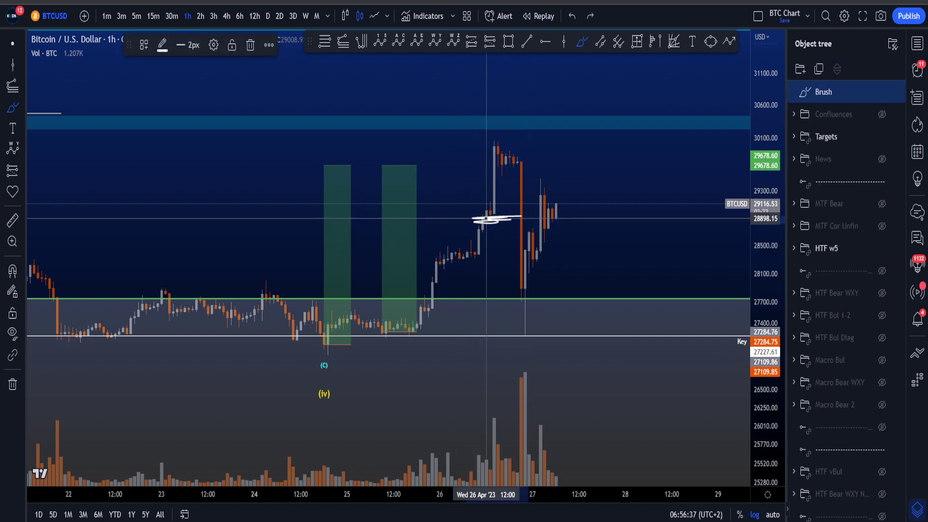
key("ctrl+z")
mouse_move(308, 222)
left_mouse_down()
mouse_move(283, 229)
mouse_move(554, 234)
left_mouse_up()
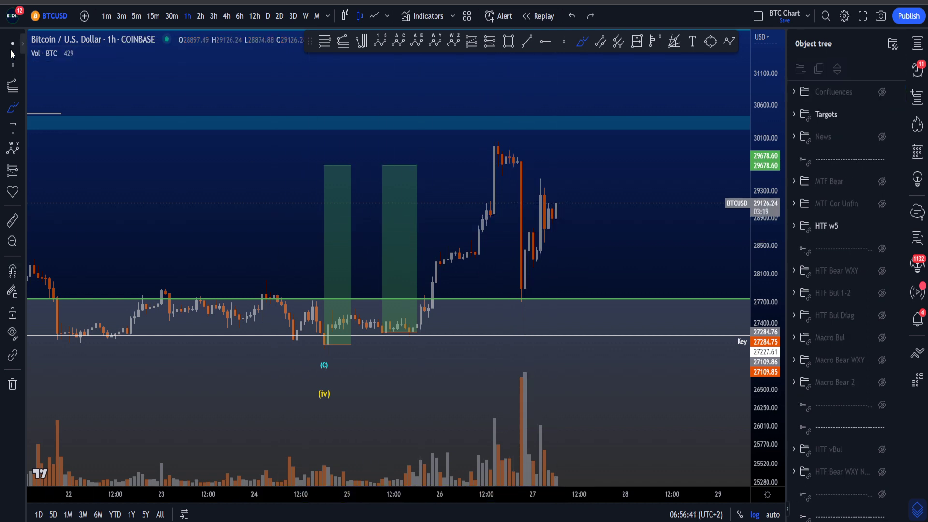
Brush around the lows near (C) and across the wider (A)-(B)-(C) correction, undoing both strokes.
scroll(637, 220, "down", 5)
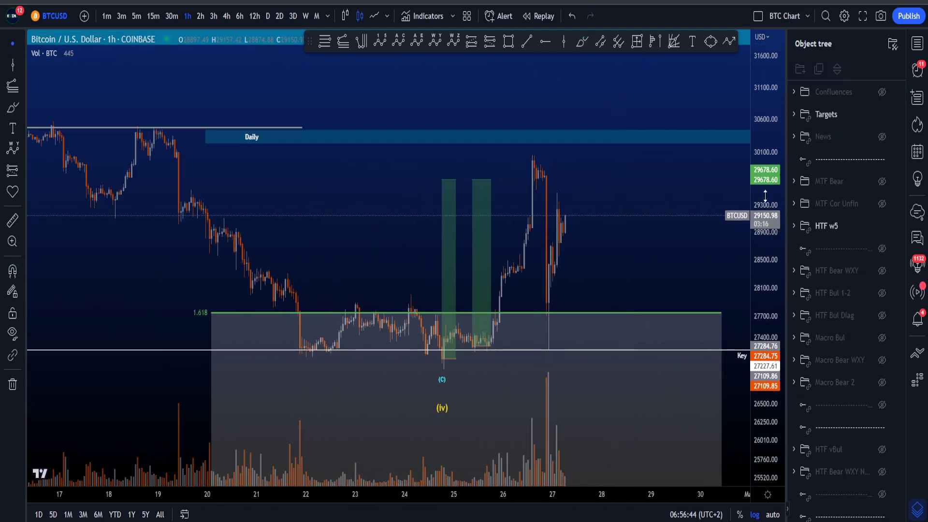
left_click(583, 42)
mouse_move(445, 344)
left_mouse_down()
mouse_move(375, 379)
mouse_move(402, 321)
left_mouse_up()
key("ctrl+z")
scroll(429, 327, "down", 5)
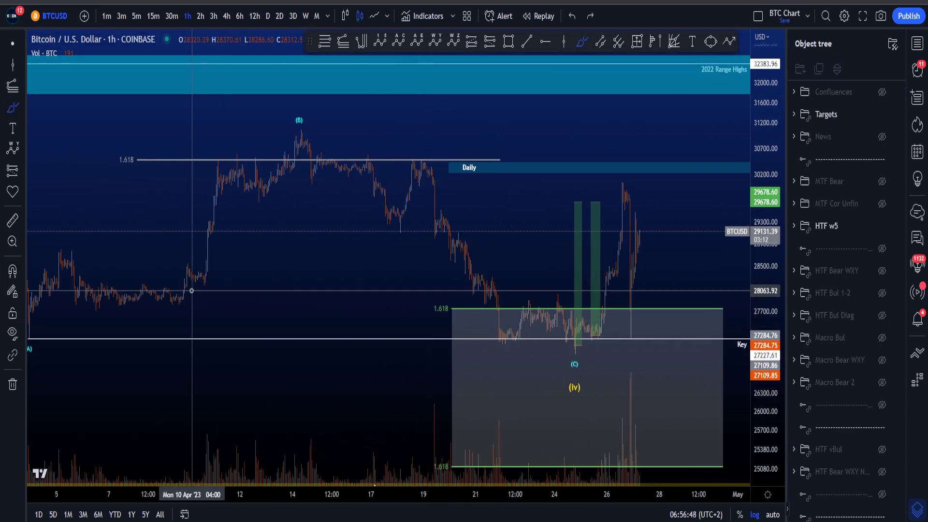
mouse_move(202, 235)
left_mouse_down()
mouse_move(459, 158)
mouse_move(661, 360)
left_mouse_up()
key("ctrl+z")
Circle the rise from (A) to (B), brush a mark beside it and circle the top at (B), undoing each stroke.
scroll(527, 297, "up", 3)
mouse_move(173, 318)
left_mouse_down()
mouse_move(356, 215)
mouse_move(179, 314)
left_mouse_up()
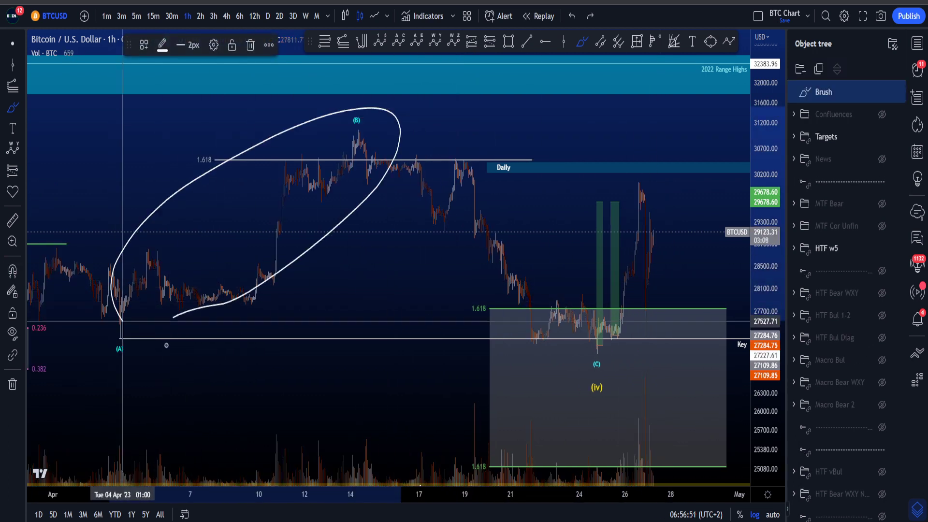
key("ctrl+z")
mouse_move(202, 198)
left_mouse_down()
mouse_move(259, 175)
mouse_move(232, 199)
left_mouse_up()
key("ctrl+z")
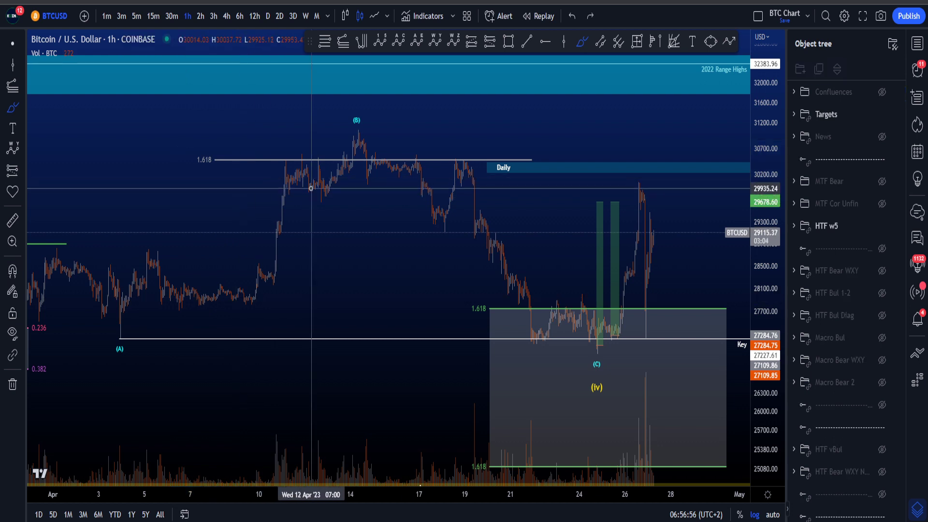
mouse_move(381, 153)
left_mouse_down()
mouse_move(388, 187)
mouse_move(336, 154)
left_mouse_up()
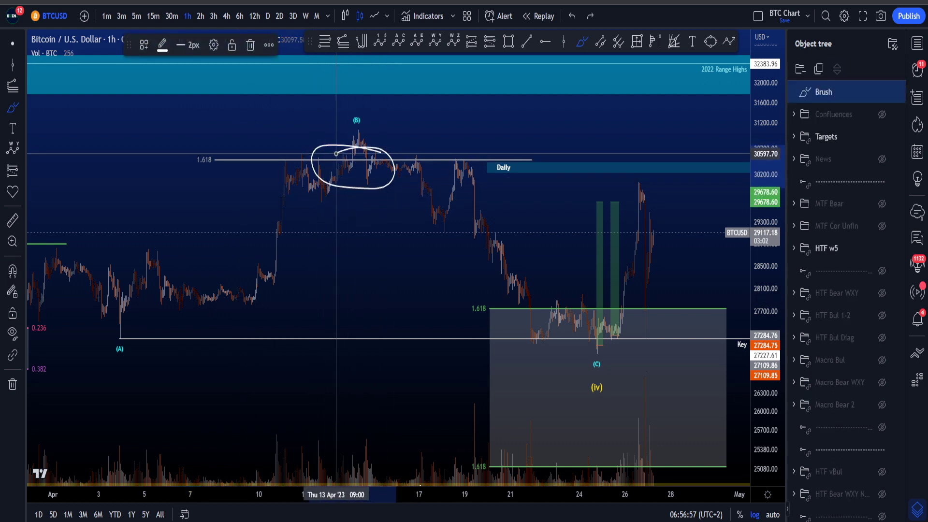
key("ctrl+z")
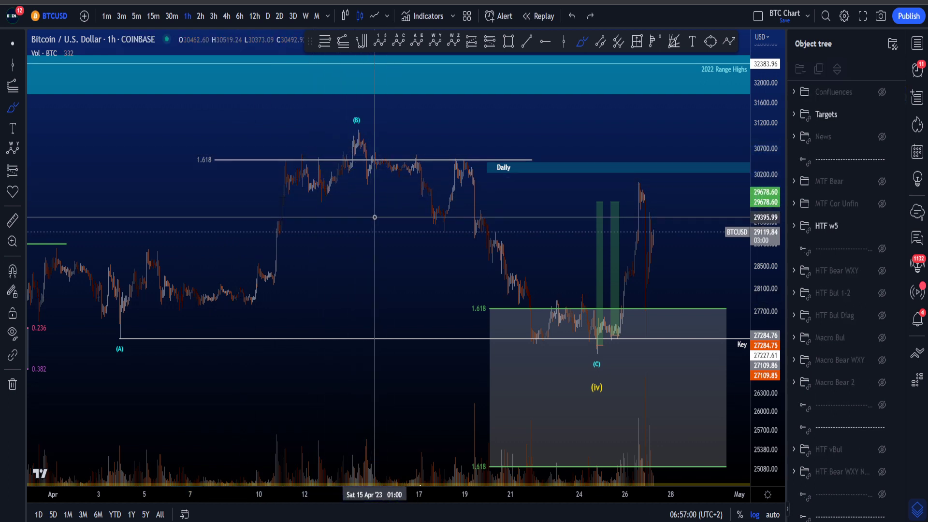
Circle the decline from (B) to (C) with the brush and undo the stroke.
left_click_drag(763, 410, 762, 361)
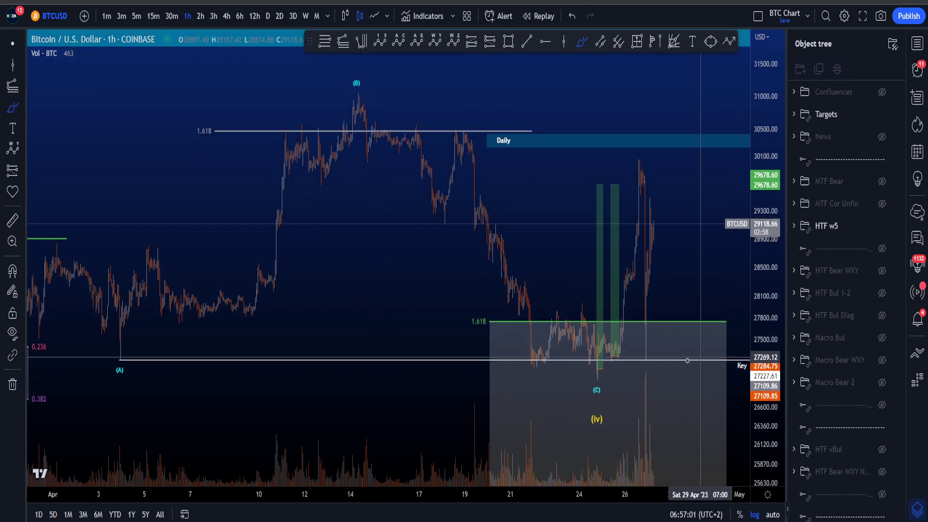
scroll(692, 357, "up", 3)
mouse_move(226, 91)
left_mouse_down()
mouse_move(316, 126)
mouse_move(420, 377)
mouse_move(231, 157)
left_mouse_up()
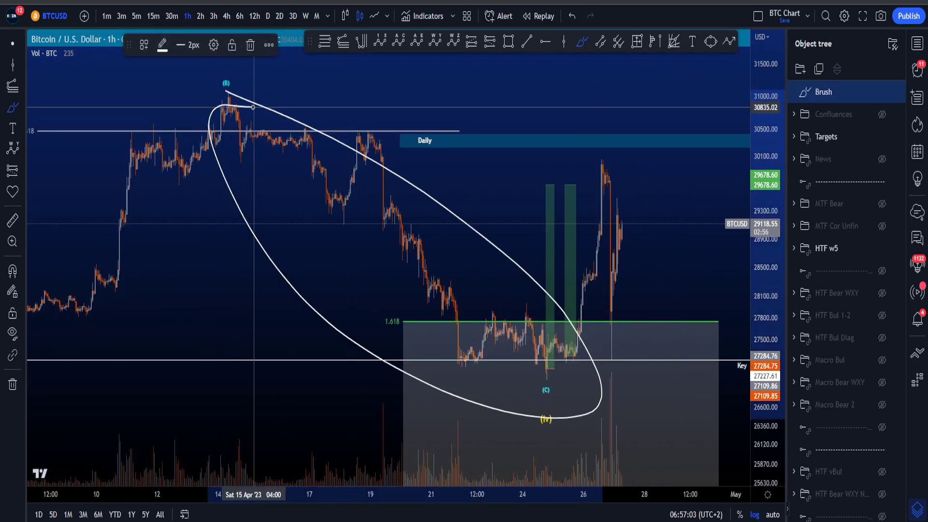
key("ctrl+z")
Brush a path from the (C) low to the Daily zone, through a pullback and up into the 2022 Range Highs zone, and undo it.
scroll(627, 376, "up", 2)
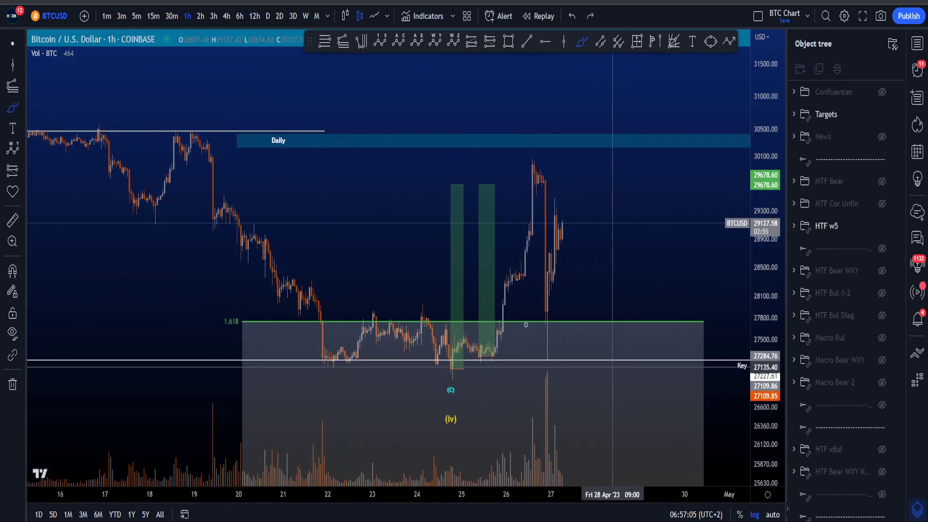
left_click(13, 44)
left_click_drag(601, 212, 539, 223)
left_click_drag(766, 206, 766, 283)
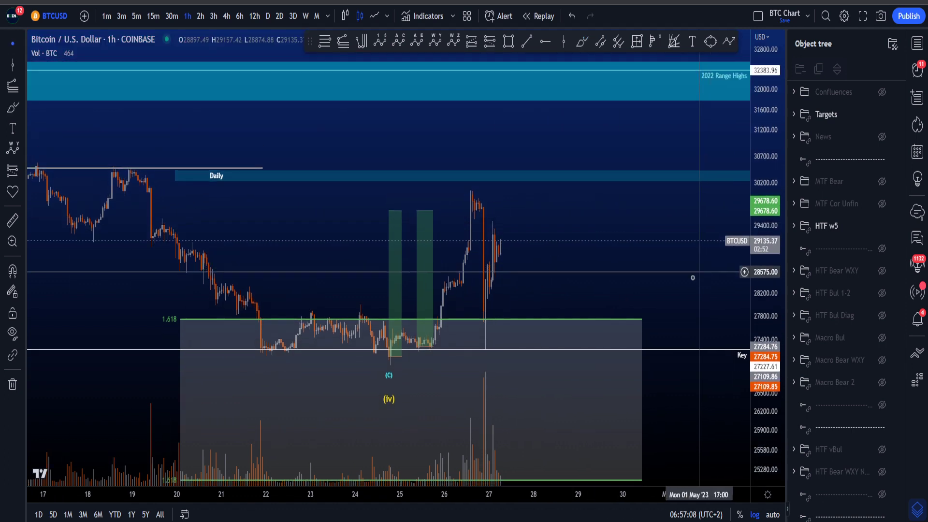
left_click_drag(700, 269, 689, 270)
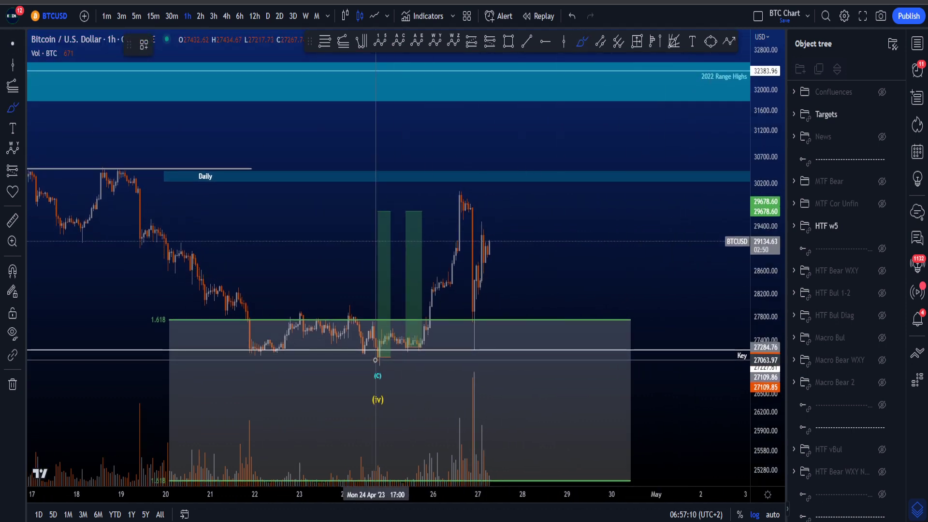
left_click_drag(376, 360, 452, 195)
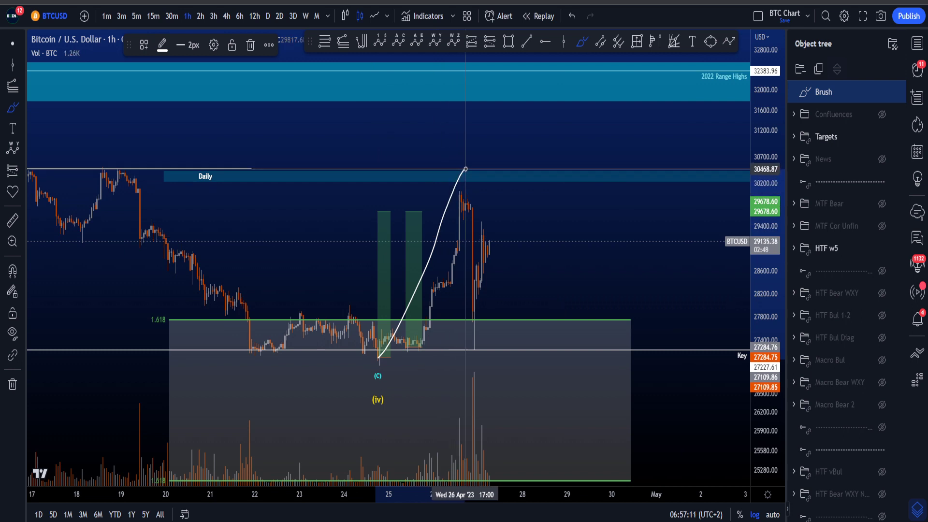
left_click_drag(477, 201, 515, 289)
left_click_drag(544, 252, 589, 107)
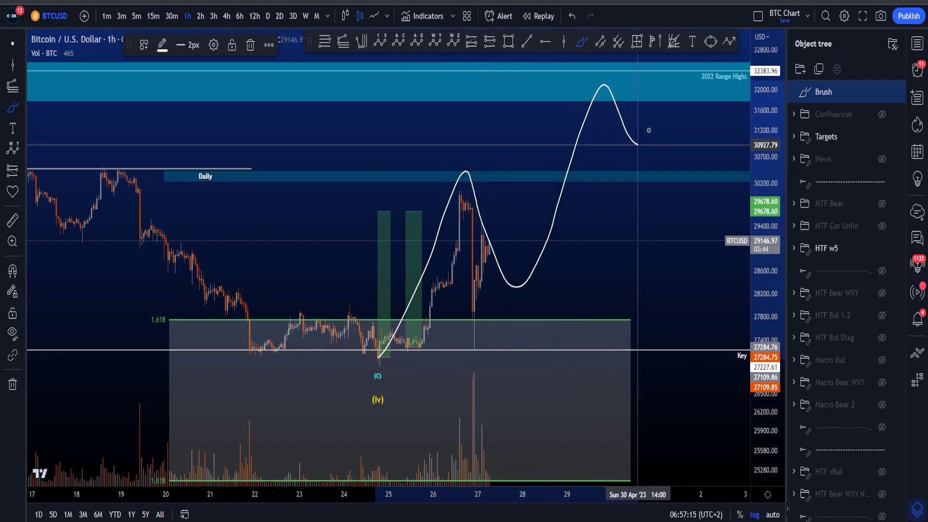
key("ctrl+z")
Circle the rise from the (C) low to the Daily zone, trace its upward legs and brush a mark below it, undoing each stroke.
mouse_move(394, 358)
left_mouse_down()
mouse_move(489, 203)
mouse_move(380, 285)
mouse_move(486, 193)
mouse_move(394, 338)
mouse_move(491, 193)
mouse_move(380, 319)
left_mouse_up()
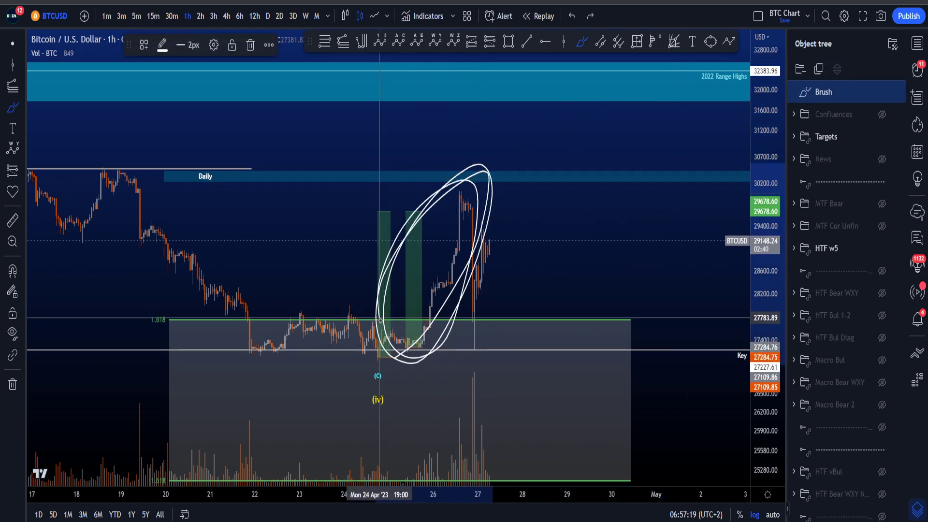
key("ctrl+z")
left_click_drag(413, 347, 463, 179)
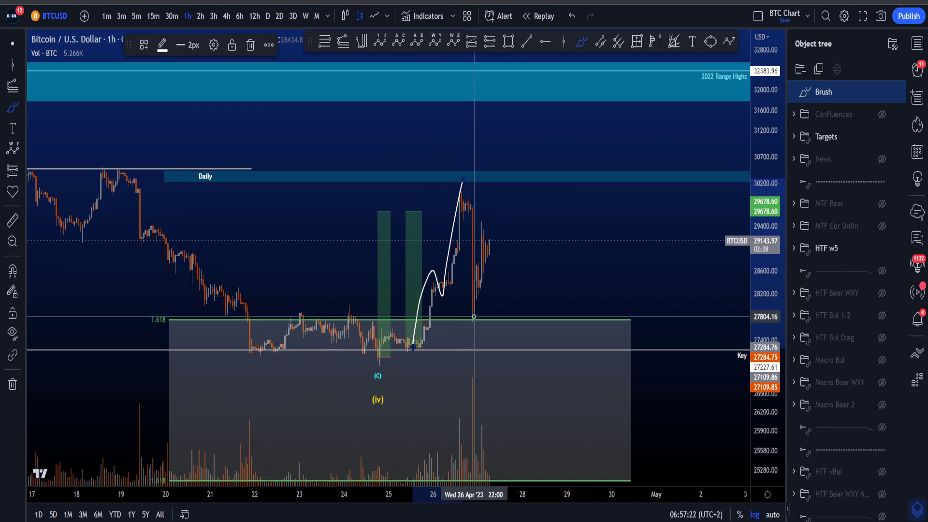
key("ctrl+z")
mouse_move(429, 393)
left_mouse_down()
mouse_move(338, 309)
mouse_move(439, 352)
left_mouse_up()
key("ctrl+z")
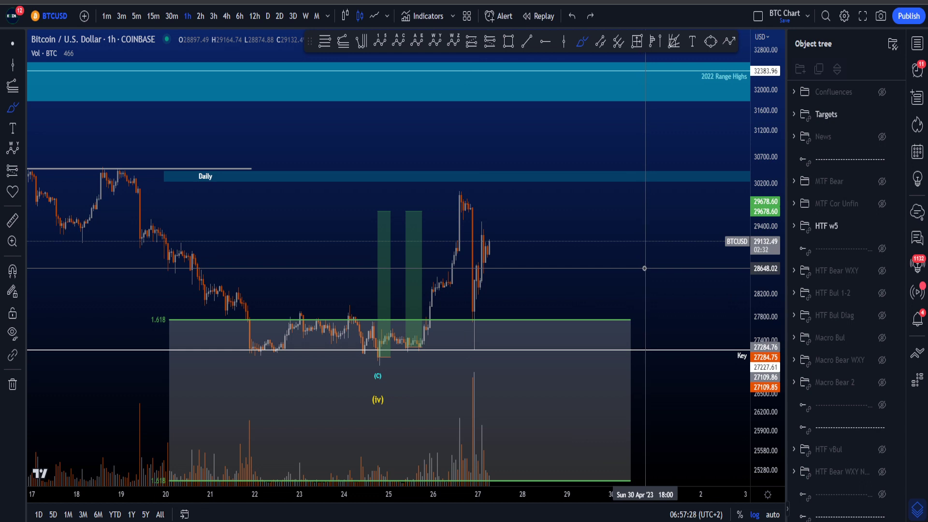
Brush marks at the (C) low, along the rise from it and beside the latest candles, undoing all the strokes.
mouse_move(377, 366)
left_mouse_down()
mouse_move(547, 191)
mouse_move(379, 364)
mouse_move(372, 423)
mouse_move(352, 408)
left_mouse_up()
key("ctrl+z")
key("ctrl+z")
mouse_move(374, 348)
left_mouse_down()
mouse_move(480, 192)
mouse_move(473, 206)
left_mouse_up()
mouse_move(456, 242)
left_mouse_down()
mouse_move(421, 349)
mouse_move(502, 291)
left_mouse_up()
key("ctrl+z")
key("ctrl+z")
scroll(505, 294, "left", 1)
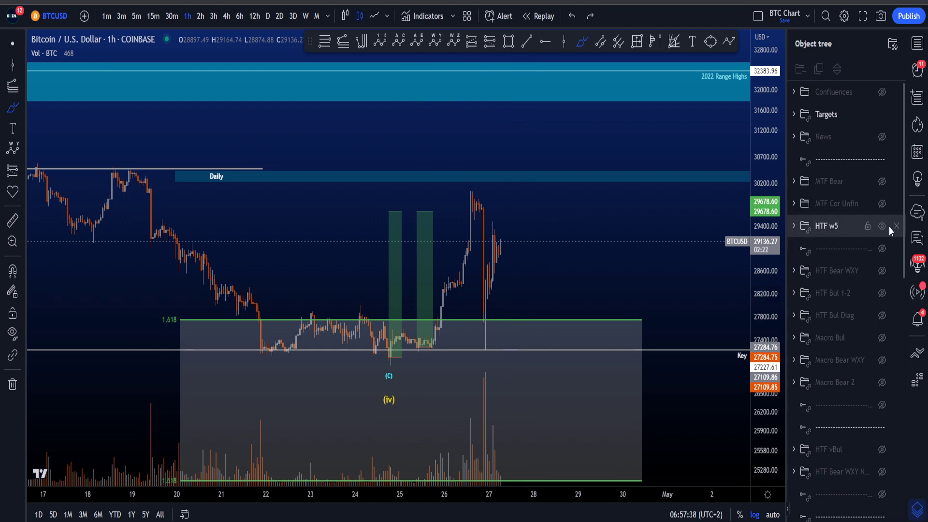
left_click_drag(498, 367, 518, 180)
key("ctrl+z")
Replace the HTF w5 drawings with MTF Bear, then circle the (C) target and brush a decline from it, undoing both strokes.
left_click(883, 227)
left_click(884, 183)
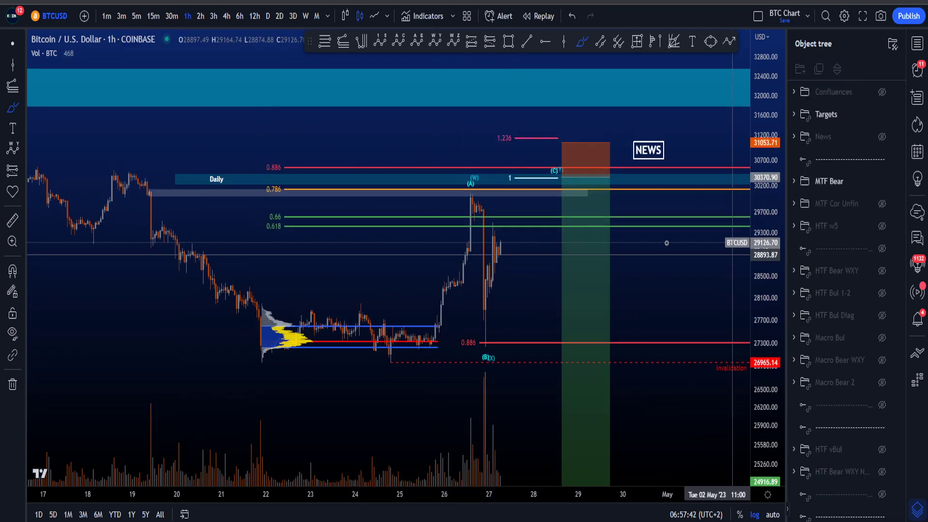
mouse_move(497, 187)
left_mouse_down()
mouse_move(571, 193)
mouse_move(506, 159)
left_mouse_up()
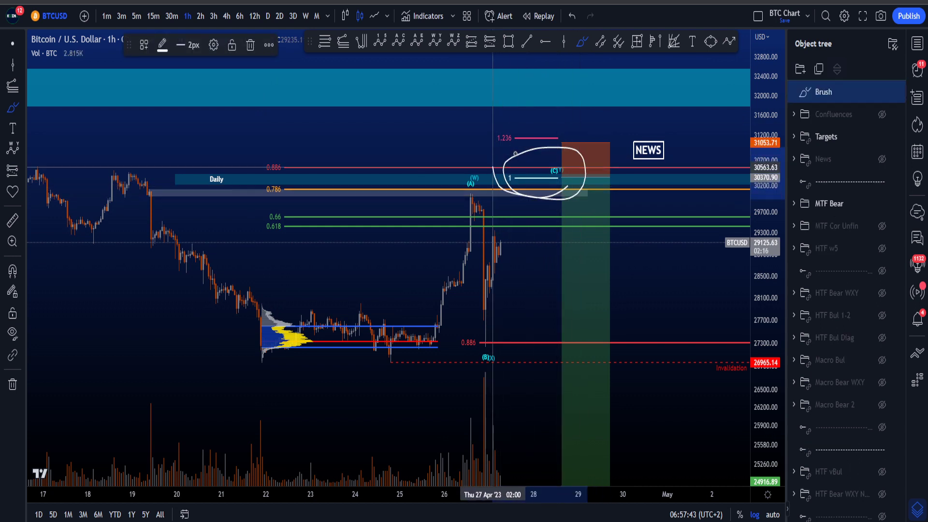
key("ctrl+z")
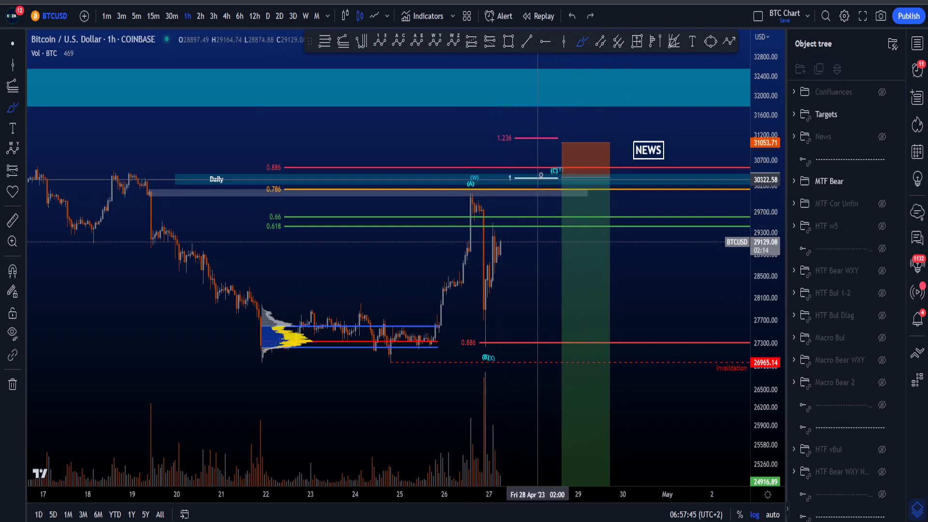
left_click_drag(538, 177, 632, 342)
key("ctrl+z")
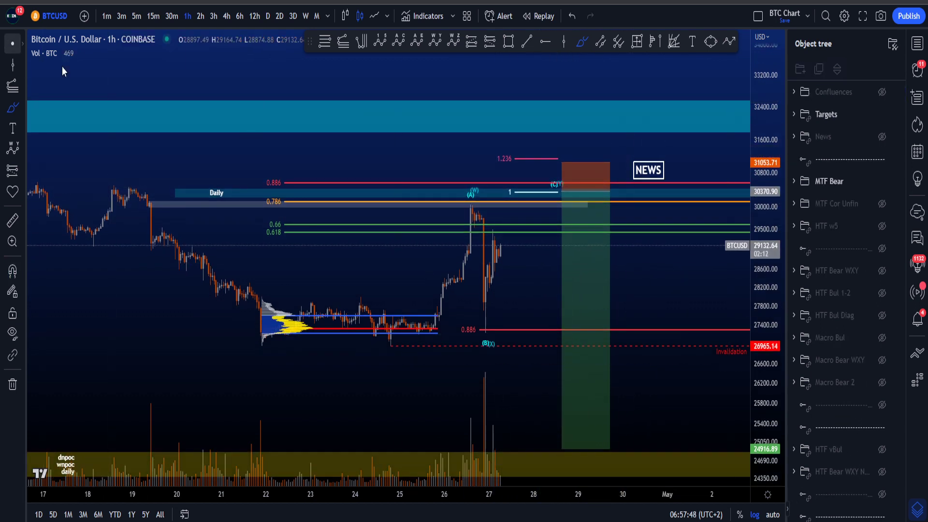
Replace the MTF Bear drawings with MTF Cor Unfin, then brush across from the mid-April high and mark that high, undoing both strokes.
left_click(882, 181)
left_click(882, 203)
scroll(352, 242, "down", 2)
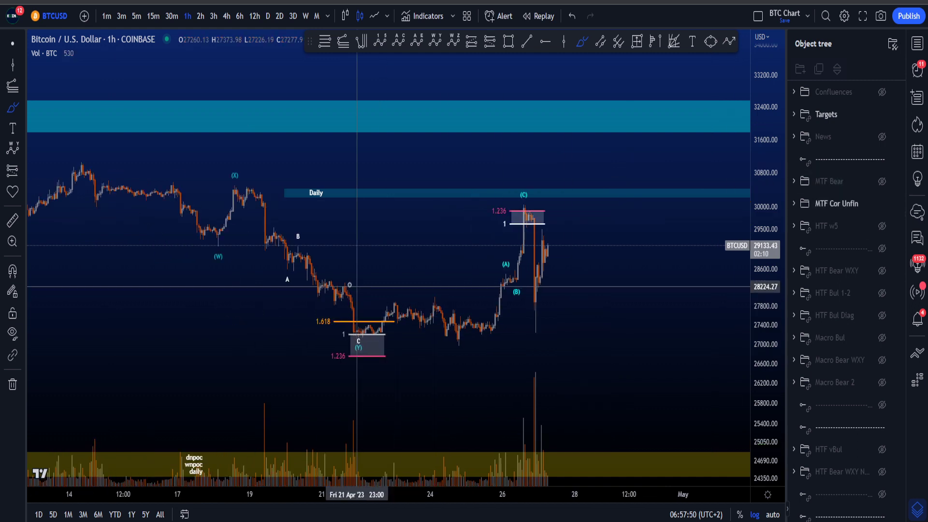
mouse_move(102, 168)
left_mouse_down()
mouse_move(380, 351)
mouse_move(543, 223)
mouse_move(653, 158)
left_mouse_up()
key("ctrl+z")
mouse_move(75, 160)
left_mouse_down()
mouse_move(143, 155)
mouse_move(106, 154)
mouse_move(116, 154)
left_mouse_up()
key("ctrl+z")
Brush a mark above the latest price and a steep decline beyond it, undo the strokes and hide the MTF Cor Unfin drawings.
left_click_drag(564, 144, 645, 166)
left_click_drag(619, 117, 673, 394)
key("ctrl+z")
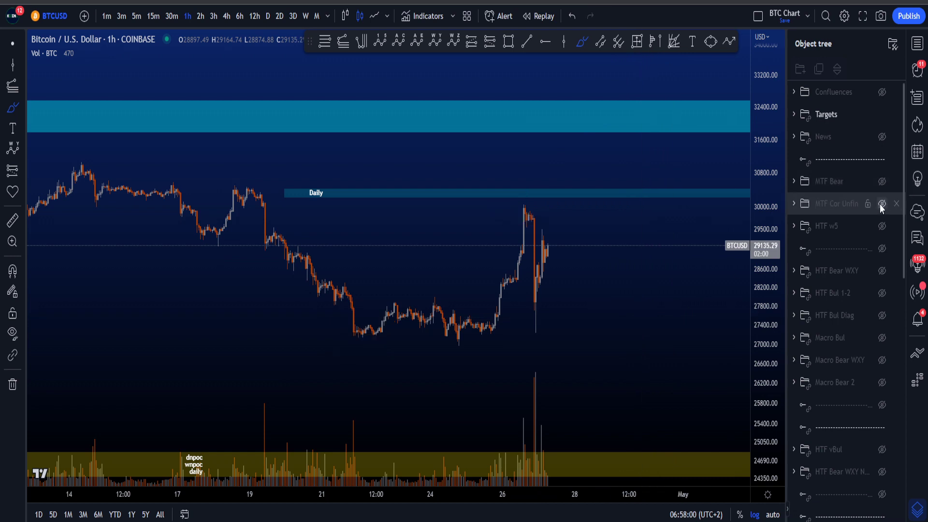
Show the MTF Bear drawings and brush temporary marks at the (C) target and around the lows near the Invalidation line, undoing each.
left_click(883, 185)
left_click_drag(591, 183, 566, 202)
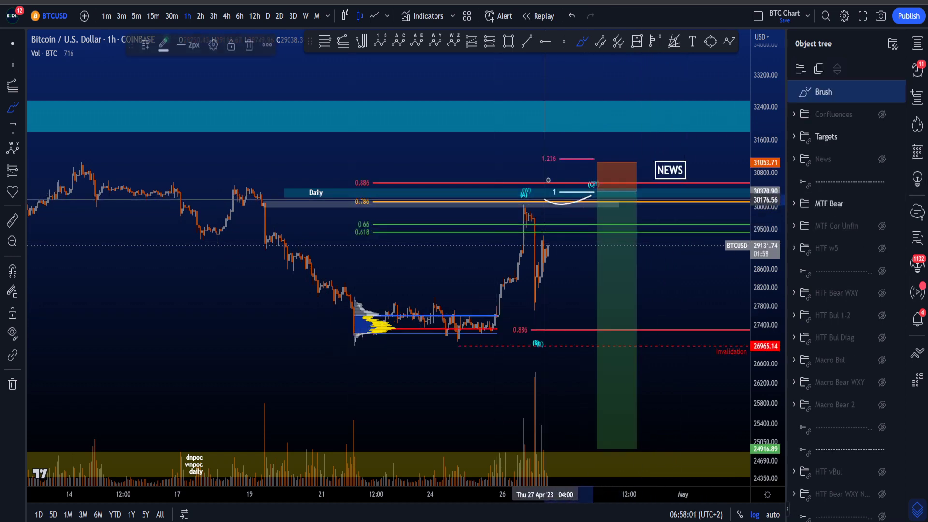
key("ctrl+z")
left_click(300, 193)
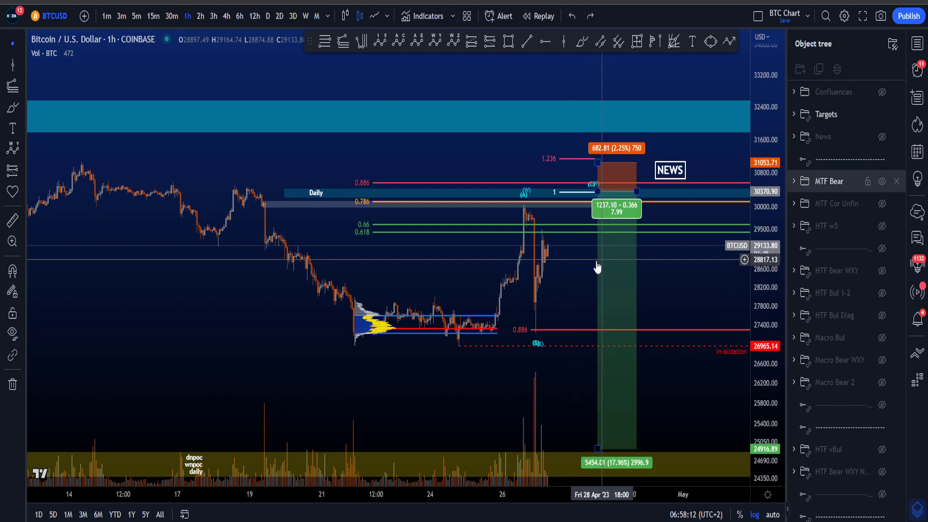
mouse_move(472, 343)
left_mouse_down()
mouse_move(555, 311)
mouse_move(484, 356)
mouse_move(456, 304)
left_mouse_up()
key("ctrl+z")
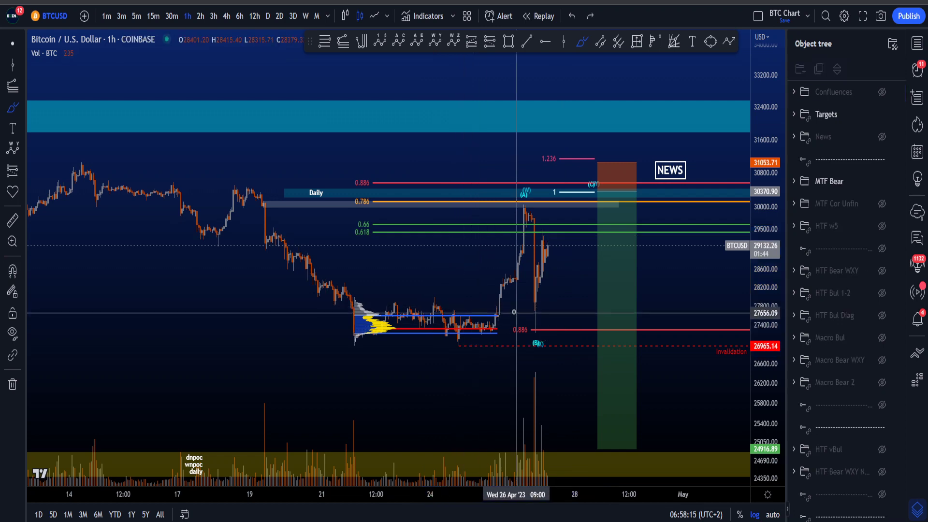